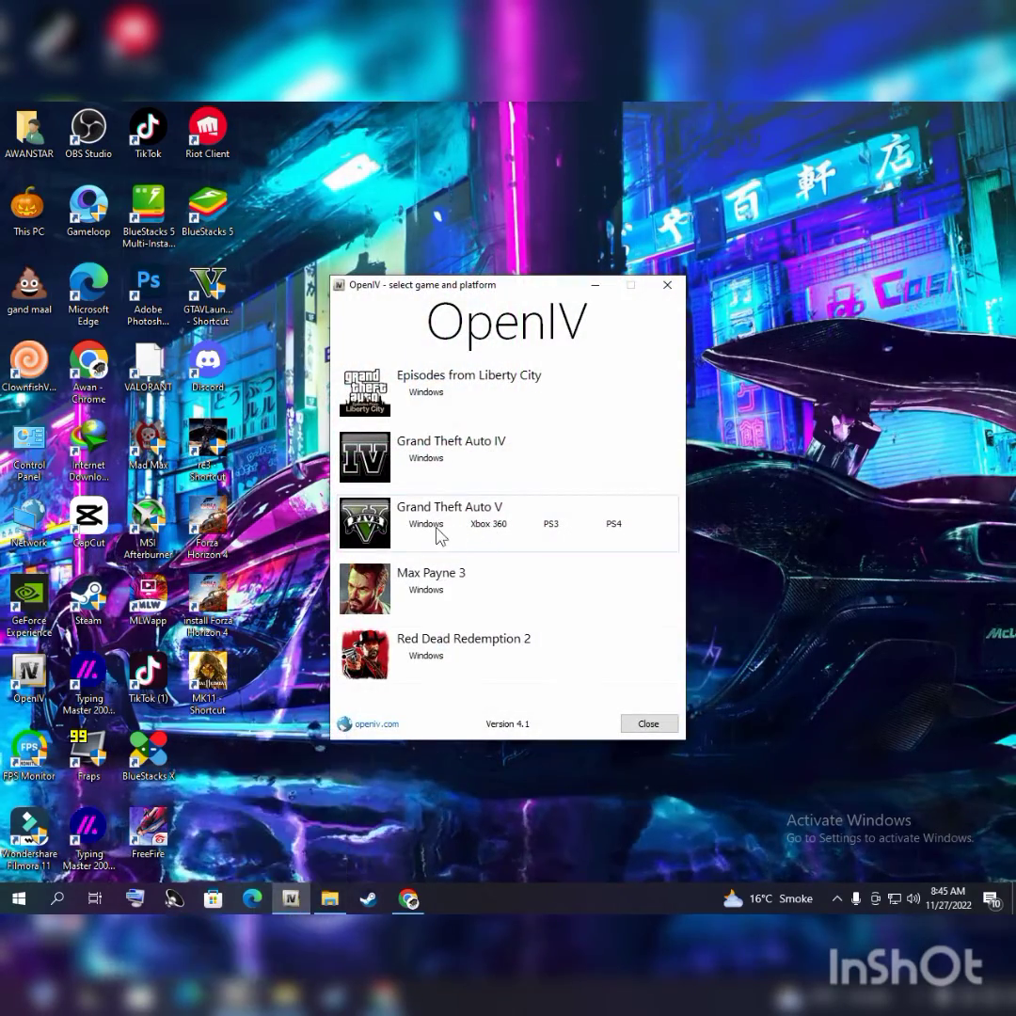
Load Grand Theft Auto V for Windows in OpenIV, enable edit mode, and minimize the window
left_click(433, 528)
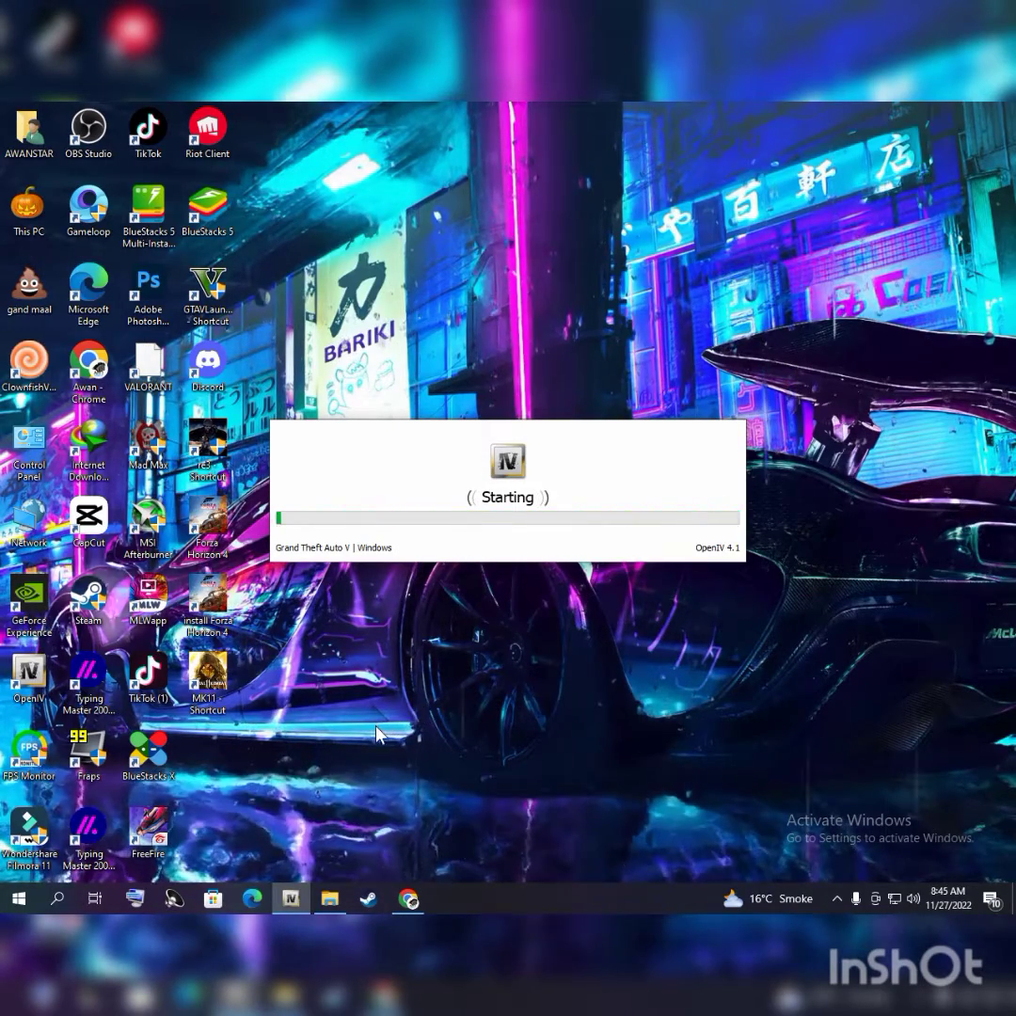
right_click(434, 376)
key("Escape")
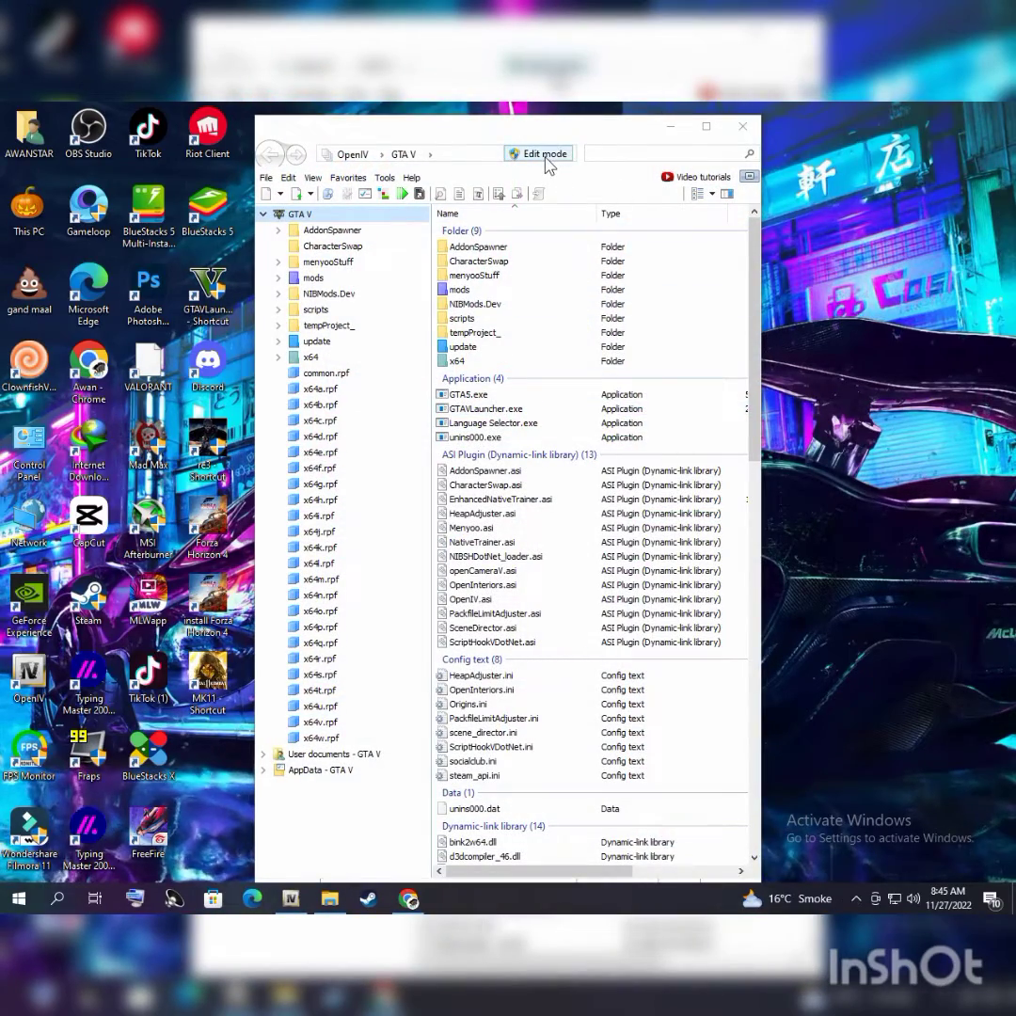
left_click(547, 158)
left_click(558, 558)
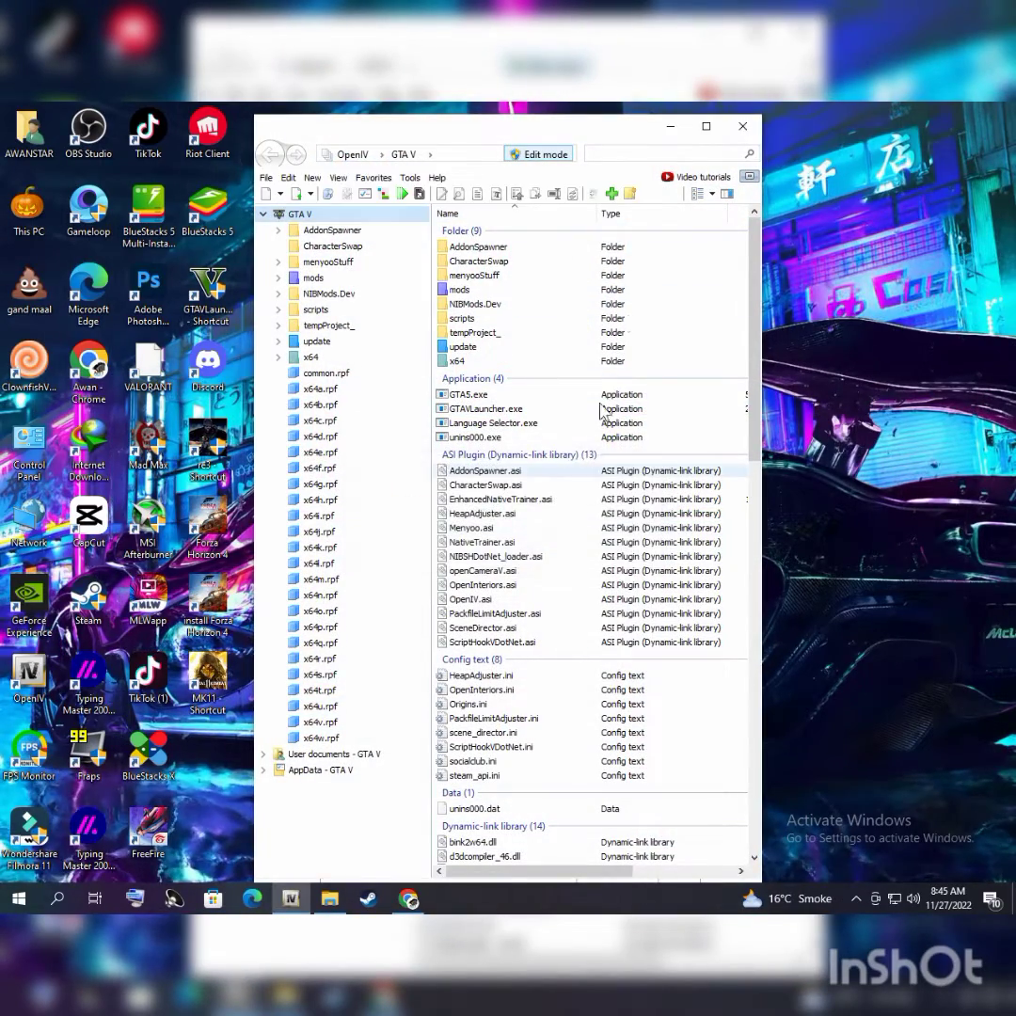
left_click(671, 126)
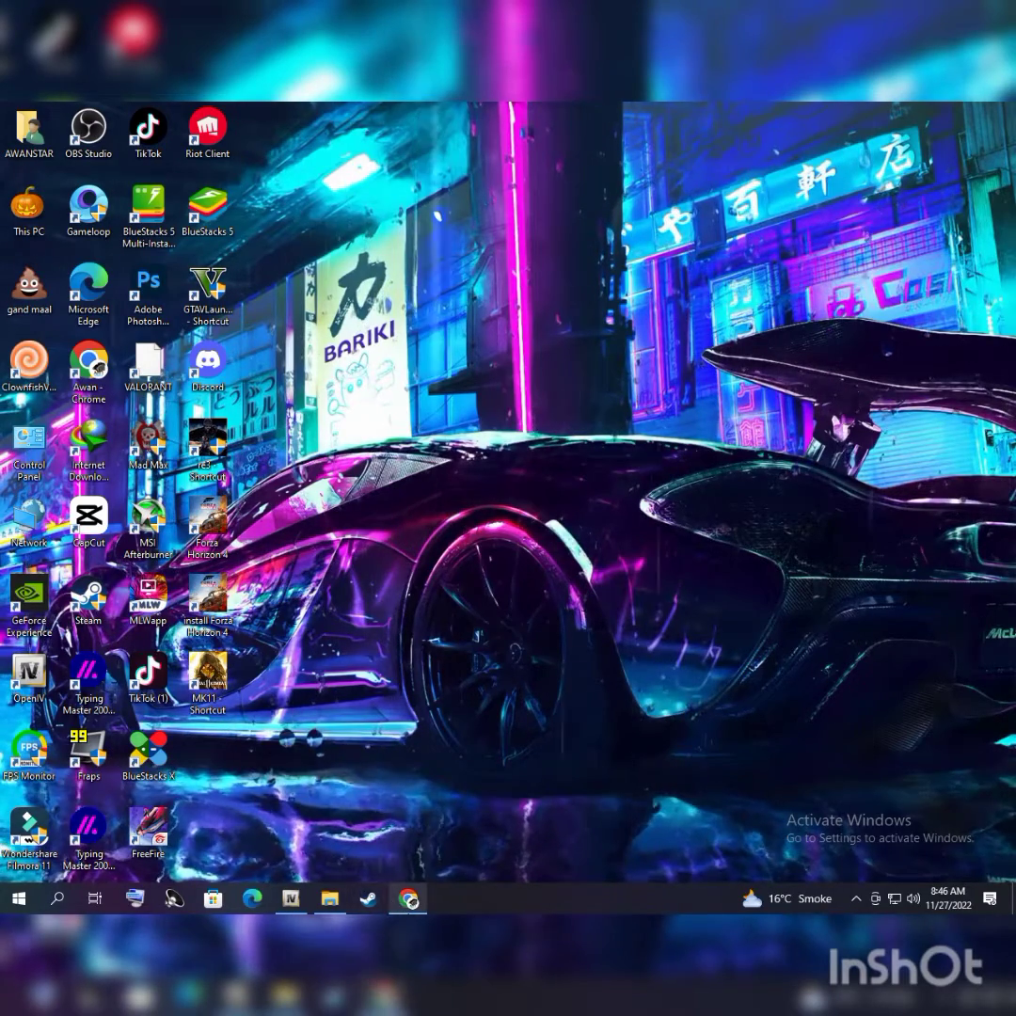
Switch to Chrome and find the Add Peds OIV GeneratorR3c download link on the tool's page
mouse_move(410, 899)
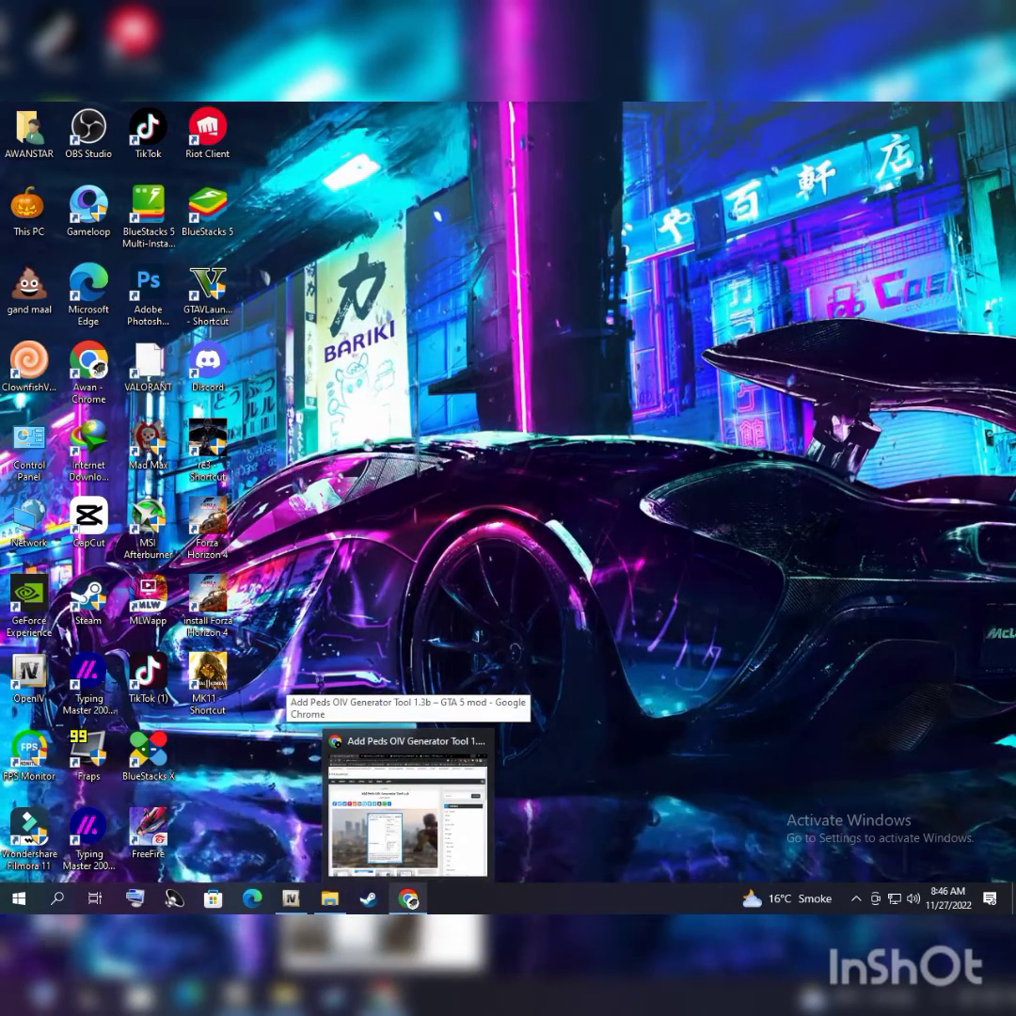
left_click(409, 899)
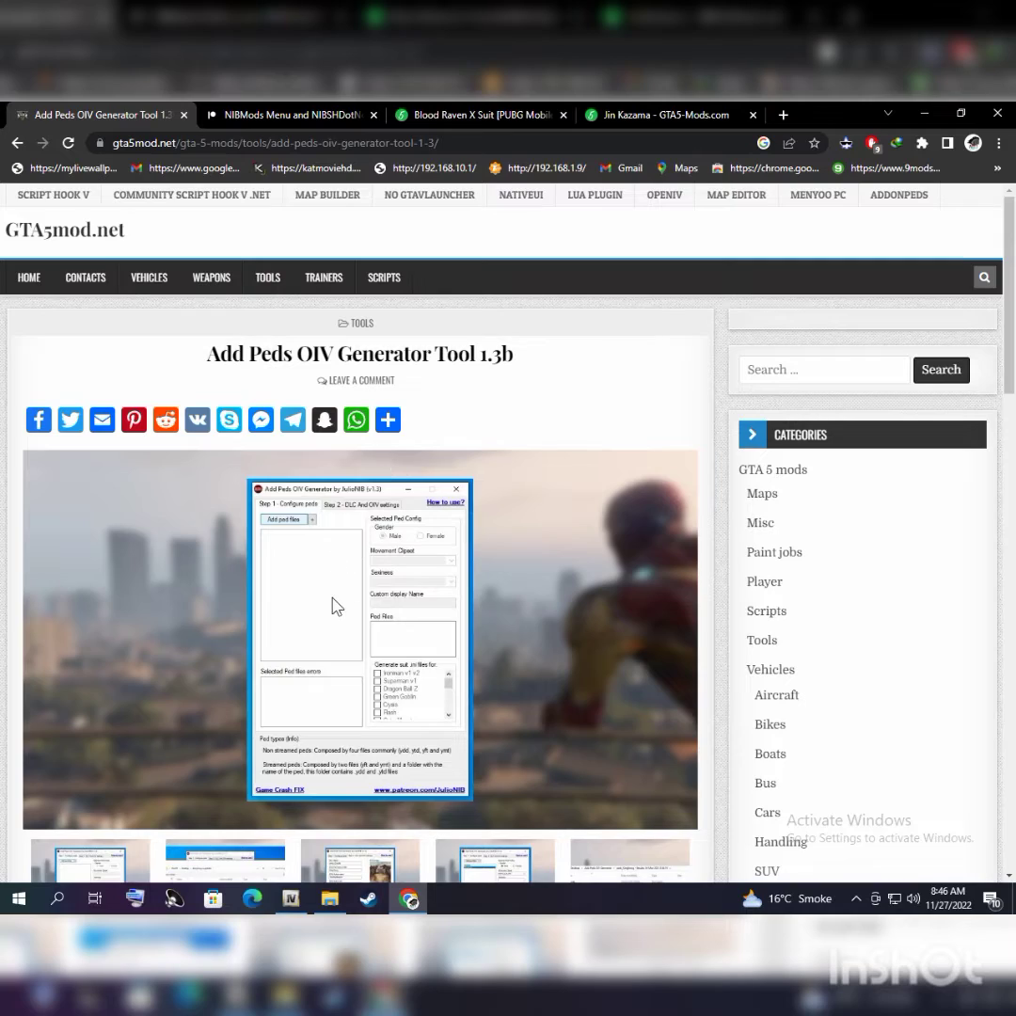
left_click_drag(1013, 275, 1014, 647)
scroll(903, 625, "down", 1)
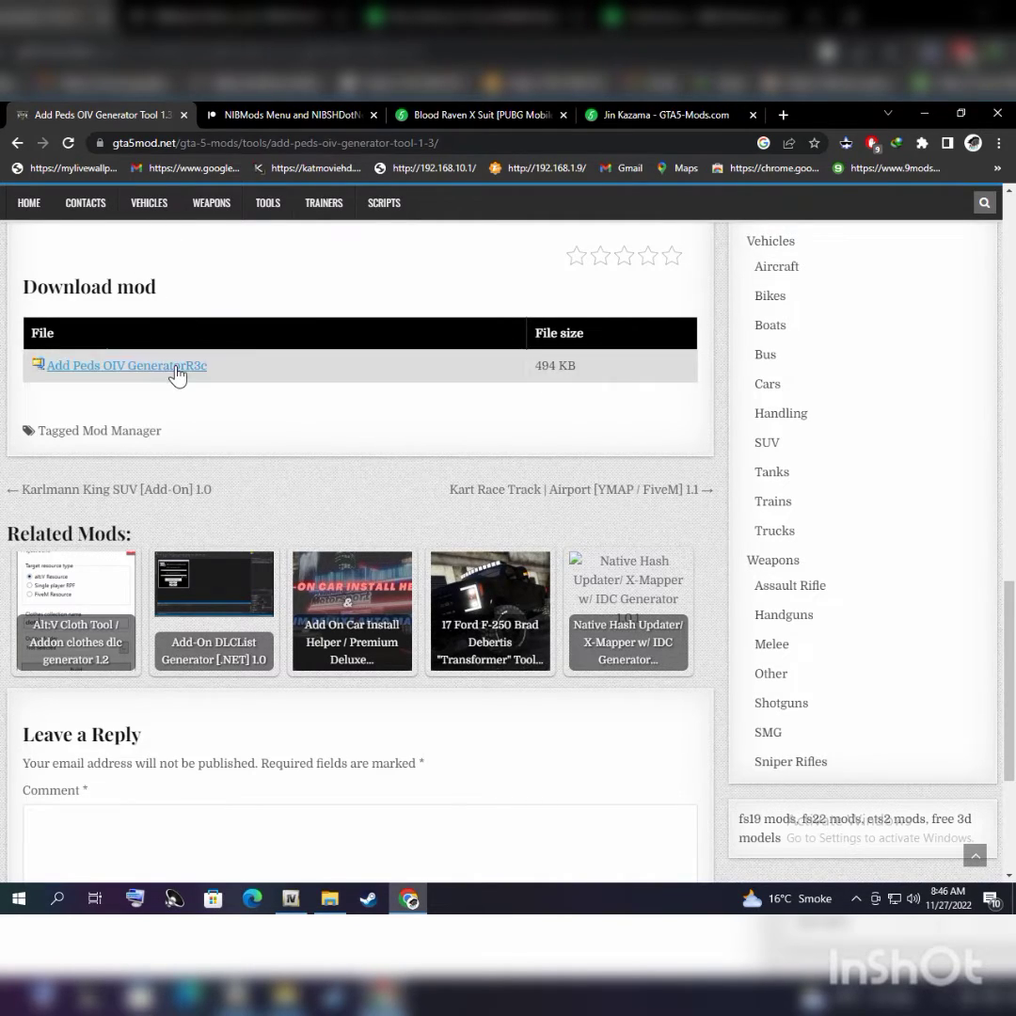
Look over the Patreon post for NIBMods Menu and NIBSHDotNet and its R9c.zip download link
left_click(260, 110)
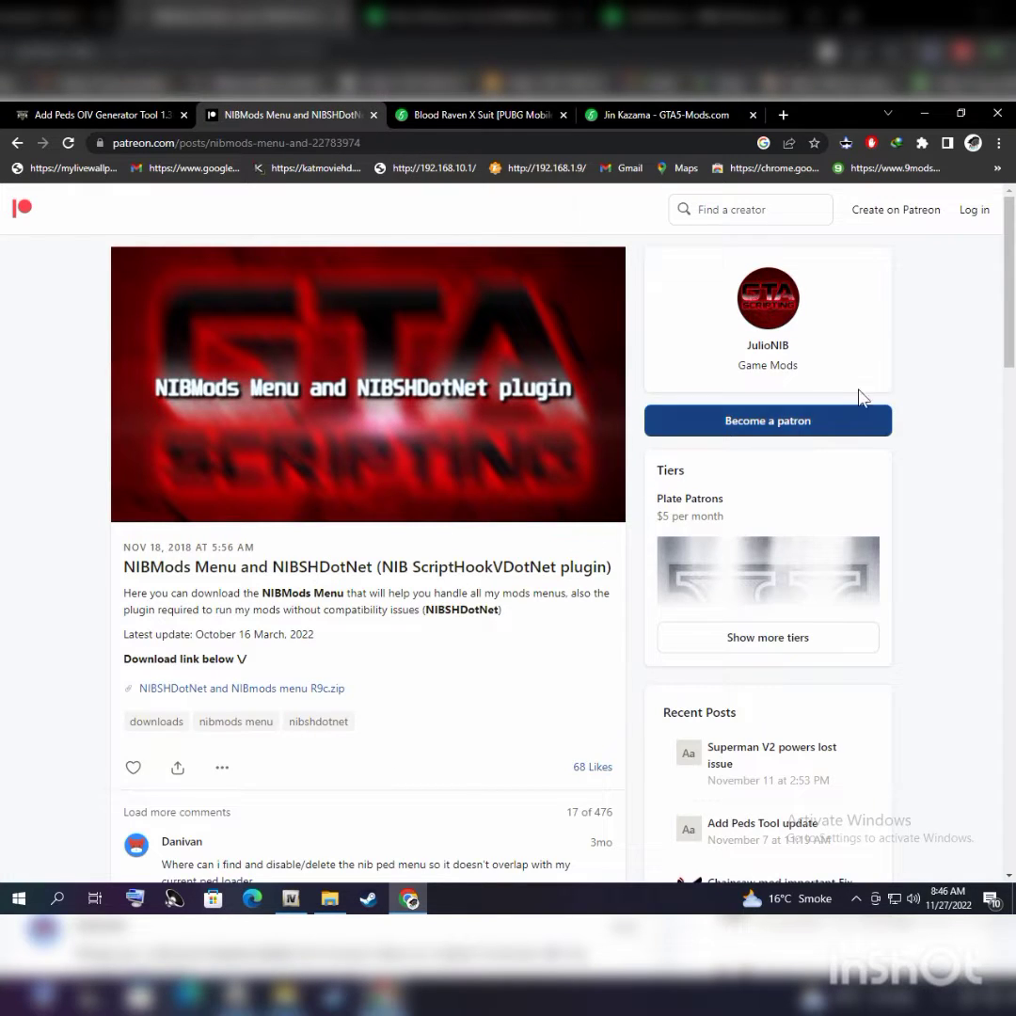
scroll(1013, 341, "down", 3)
left_click_drag(1013, 341, 1013, 292)
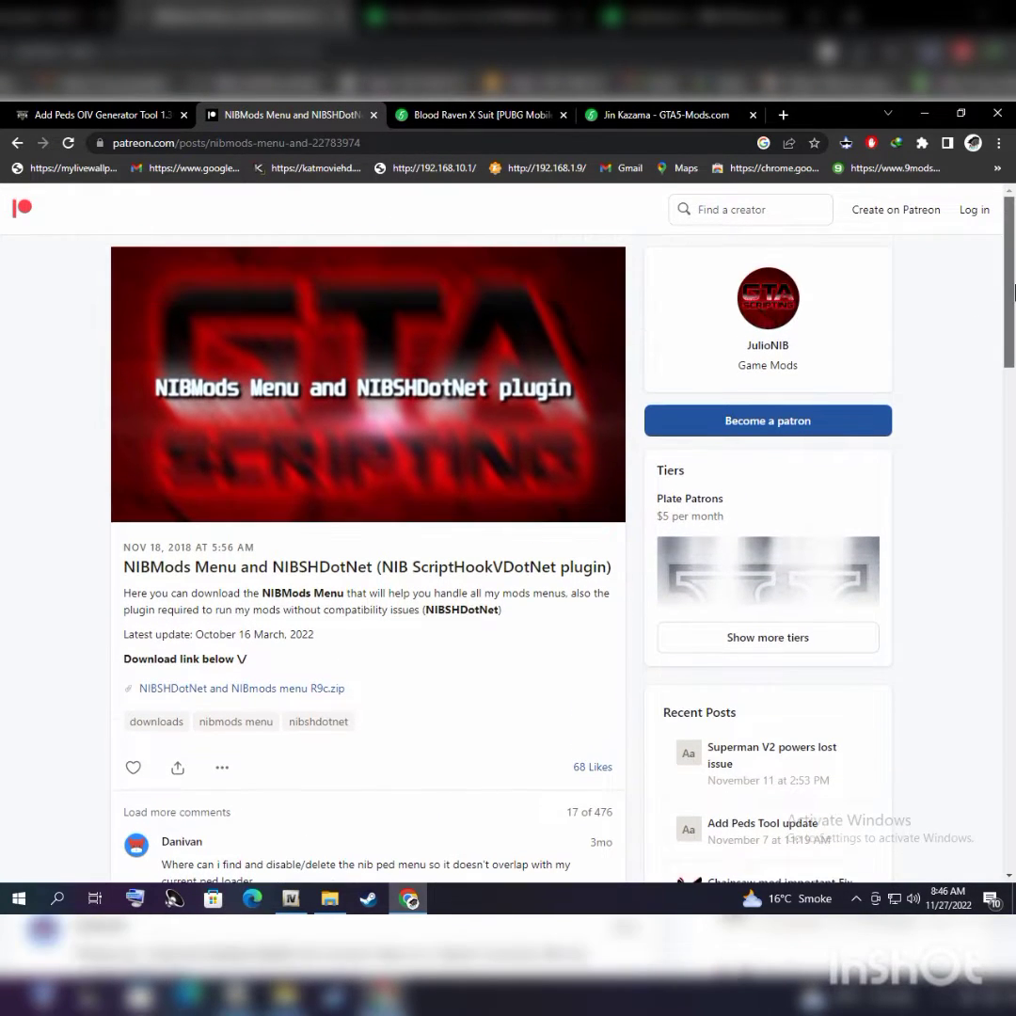
left_click(209, 697)
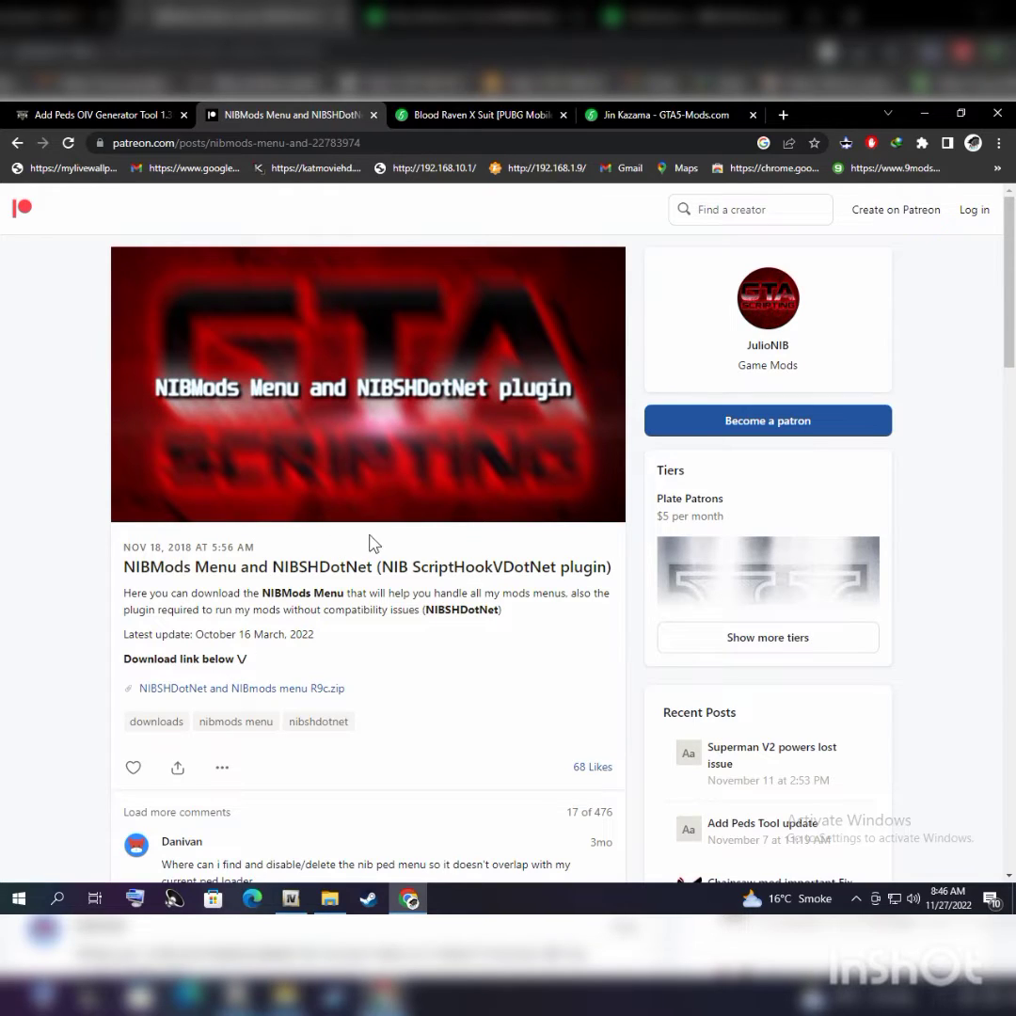
Look over the Blood Raven X Suit and Jin Kazama mod pages, closing their enlarged preview images
left_click(479, 114)
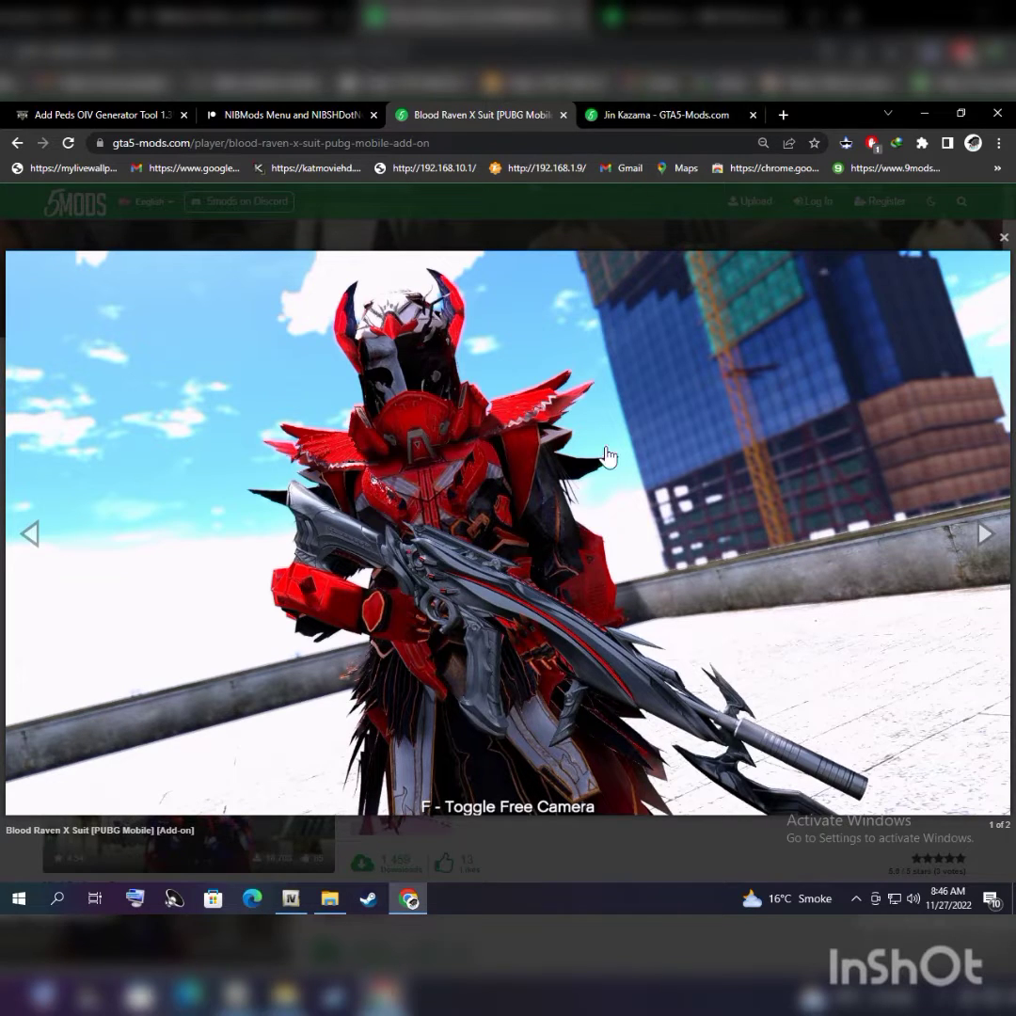
left_click(1003, 238)
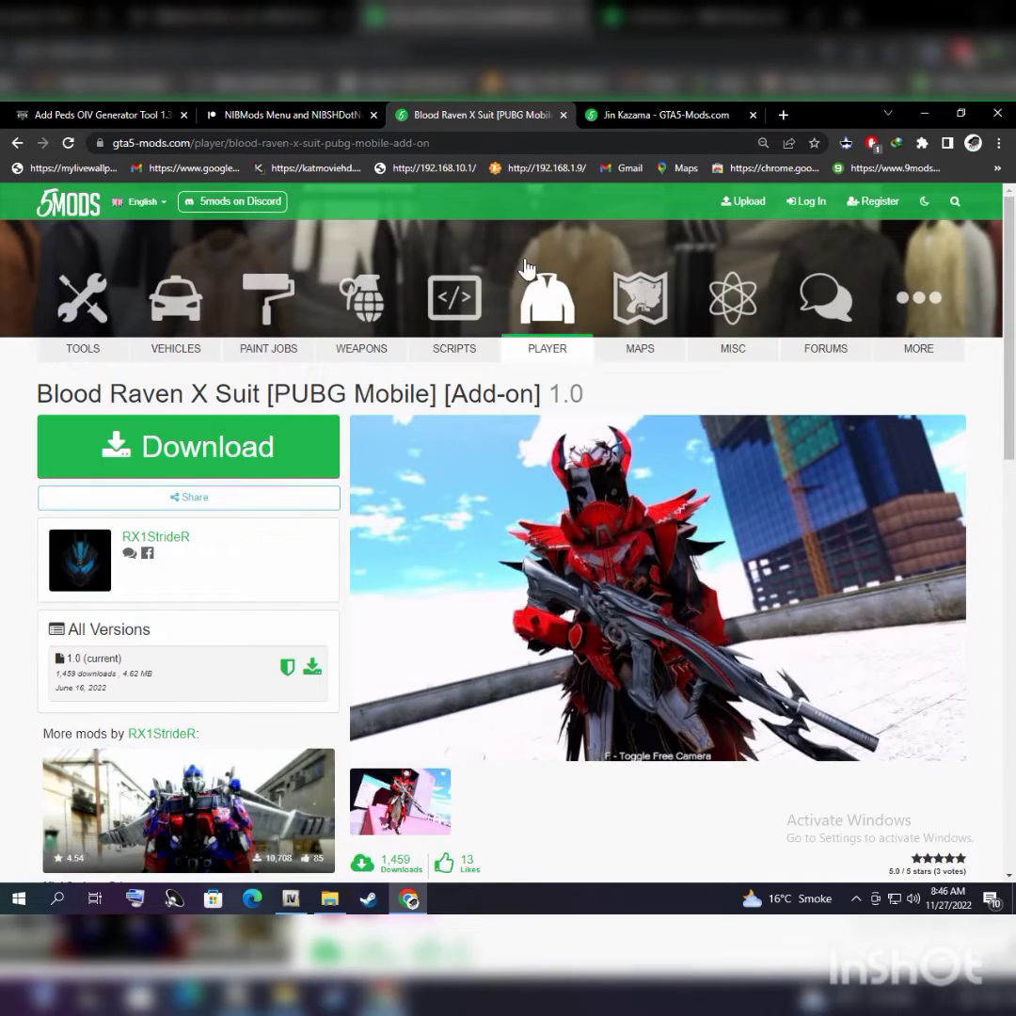
left_click(609, 113)
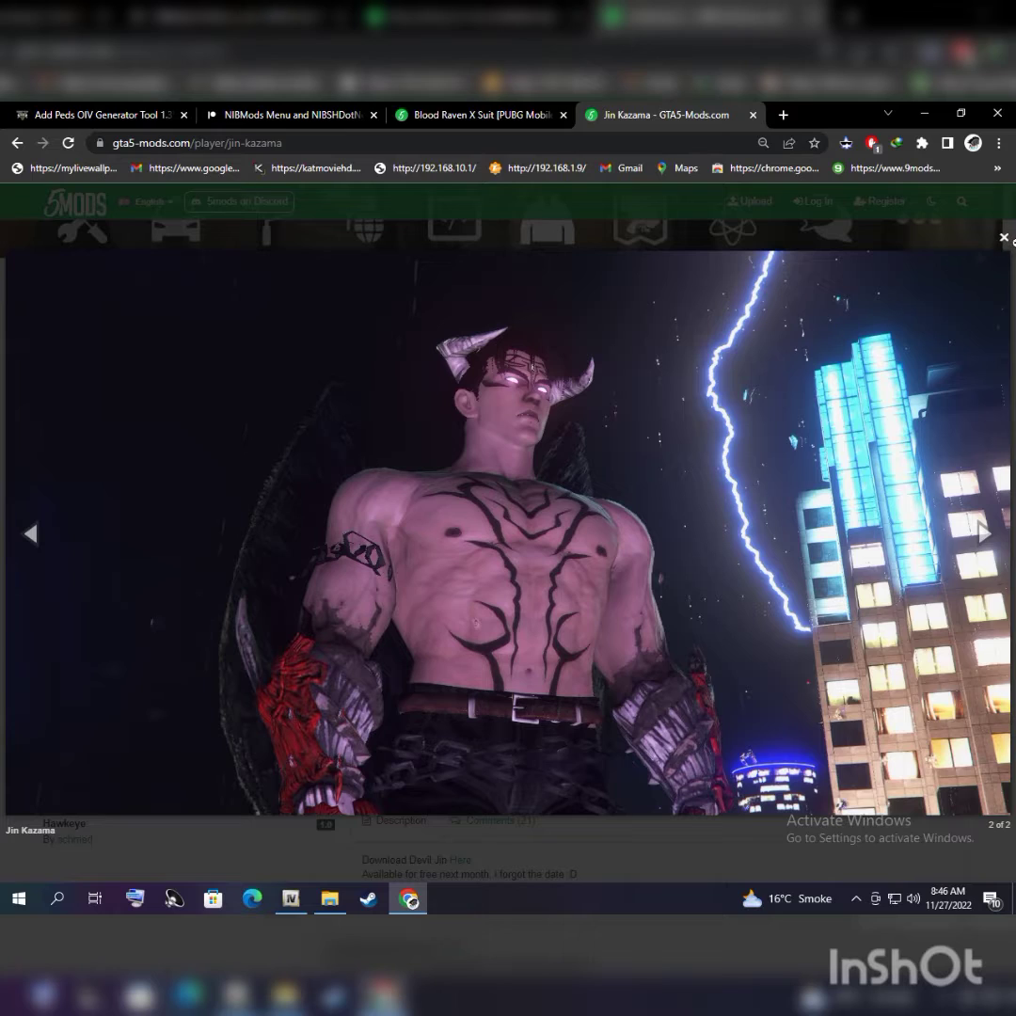
left_click(1005, 238)
scroll(583, 616, "down", 4)
scroll(485, 607, "up", 5)
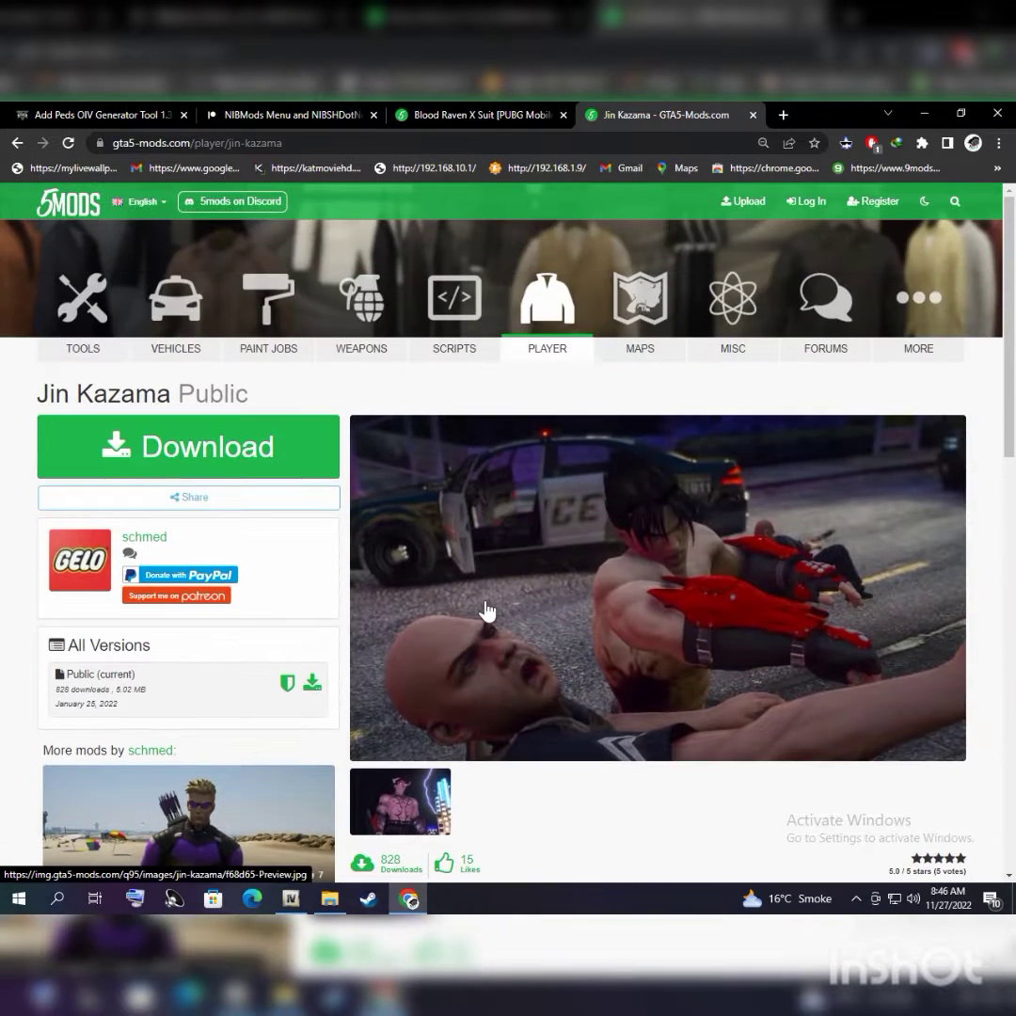
scroll(358, 639, "down", 3)
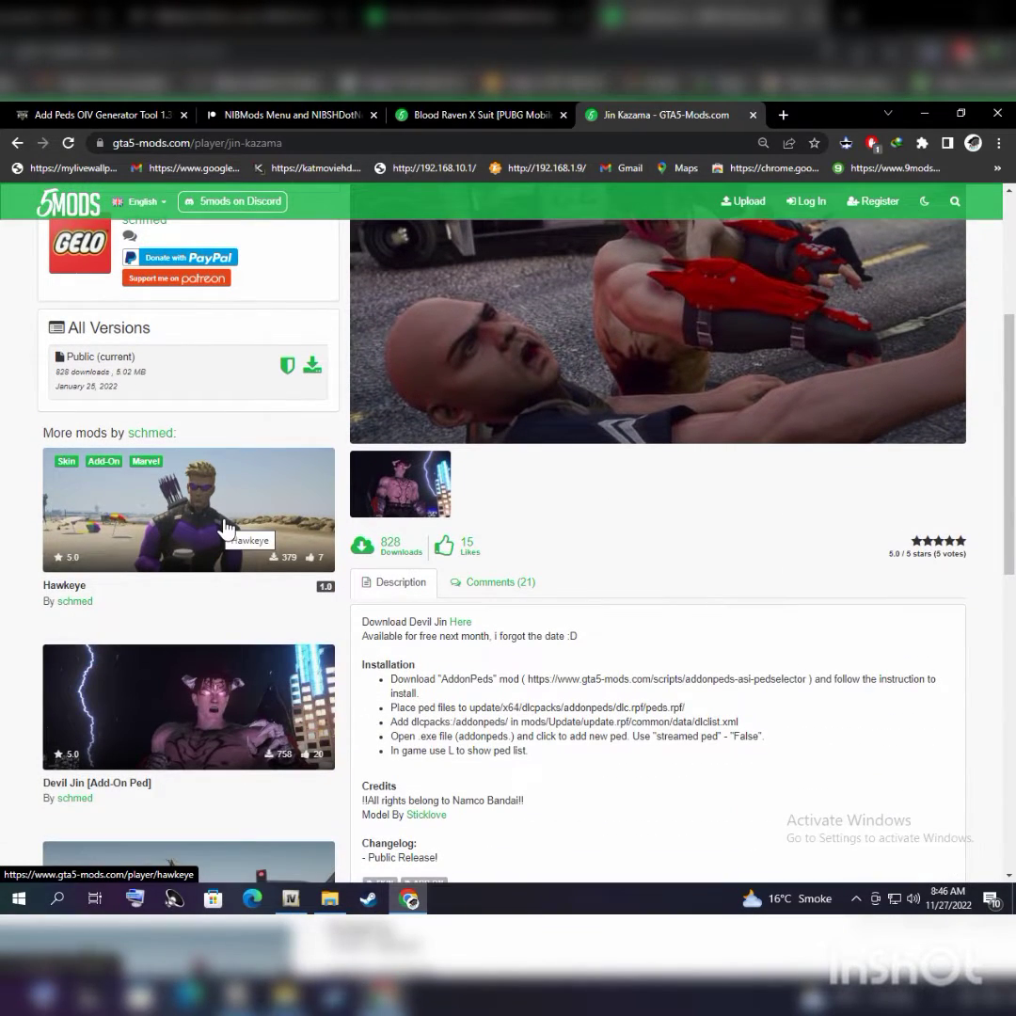
scroll(144, 741, "down", 3)
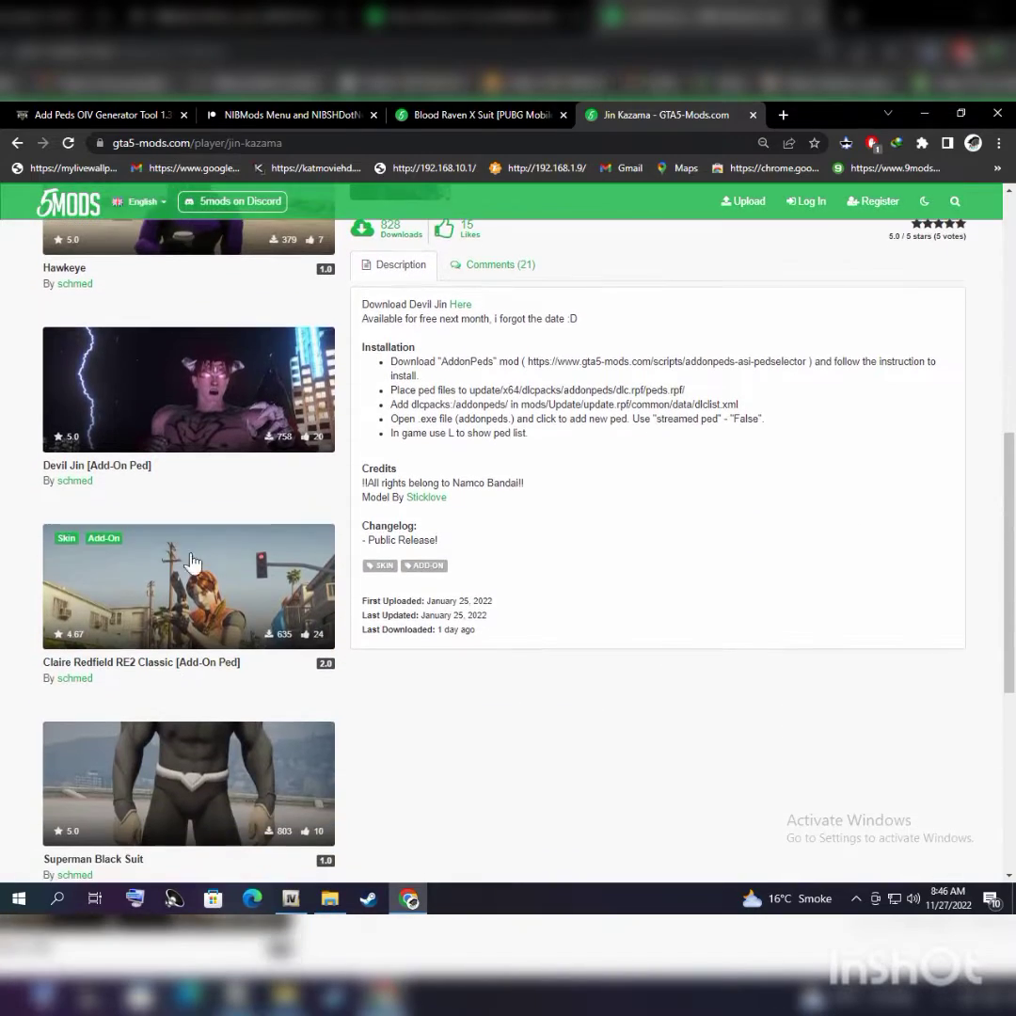
scroll(172, 726, "up", 1)
scroll(172, 726, "up", 6)
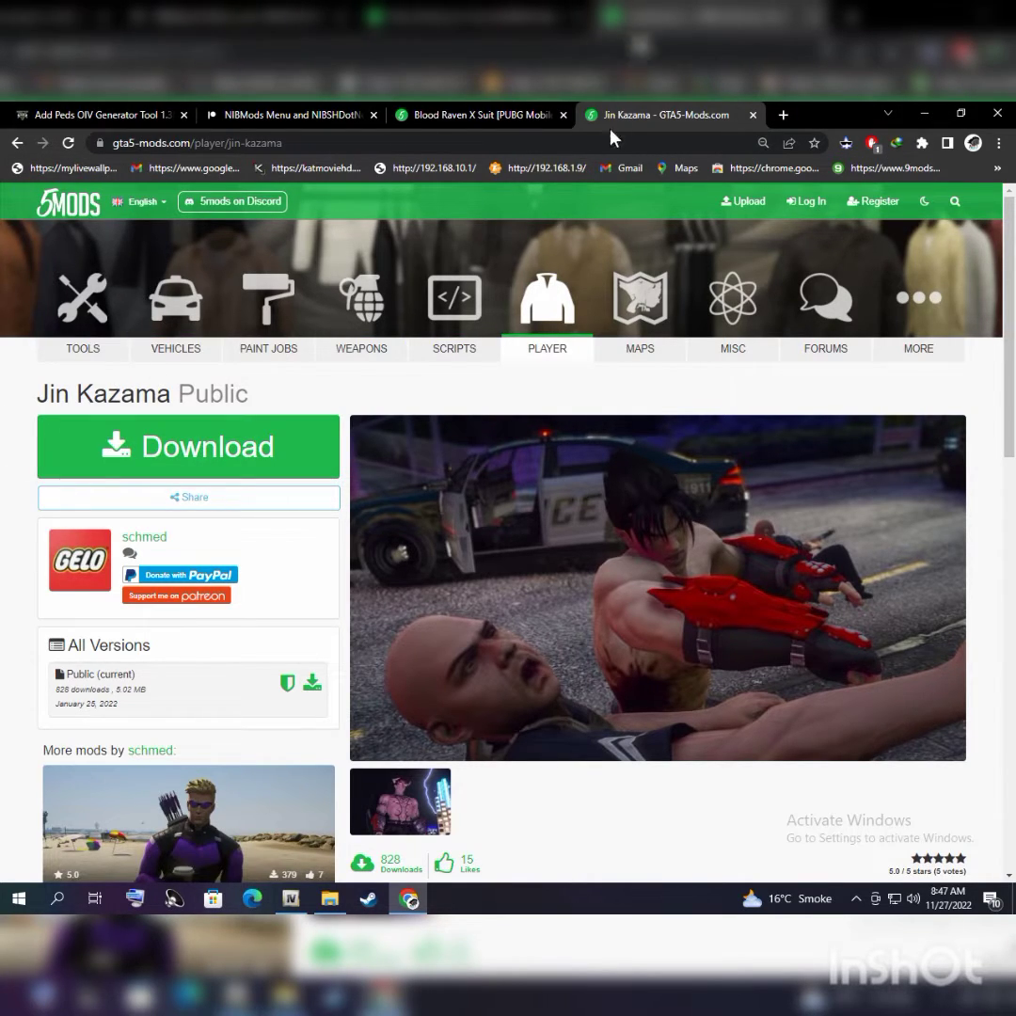
left_click(508, 114)
left_click(639, 114)
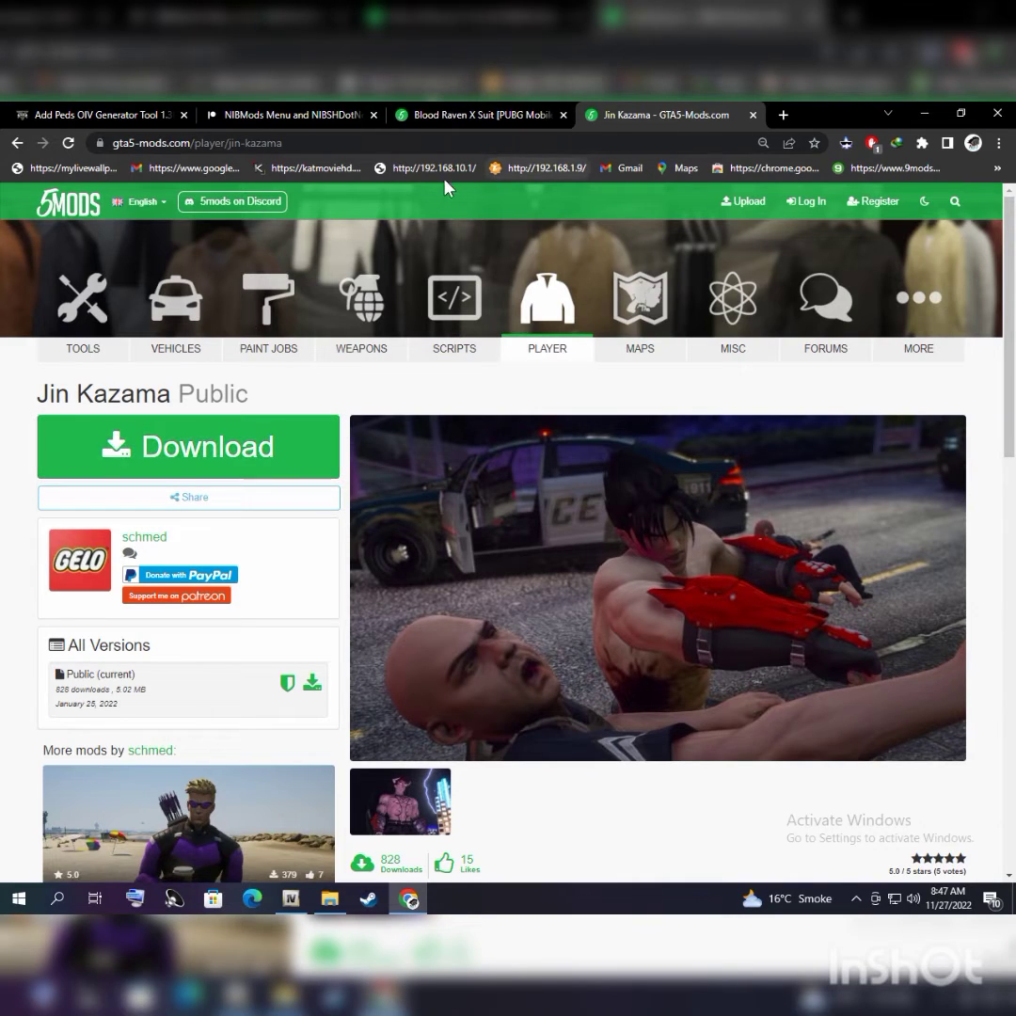
left_click(456, 113)
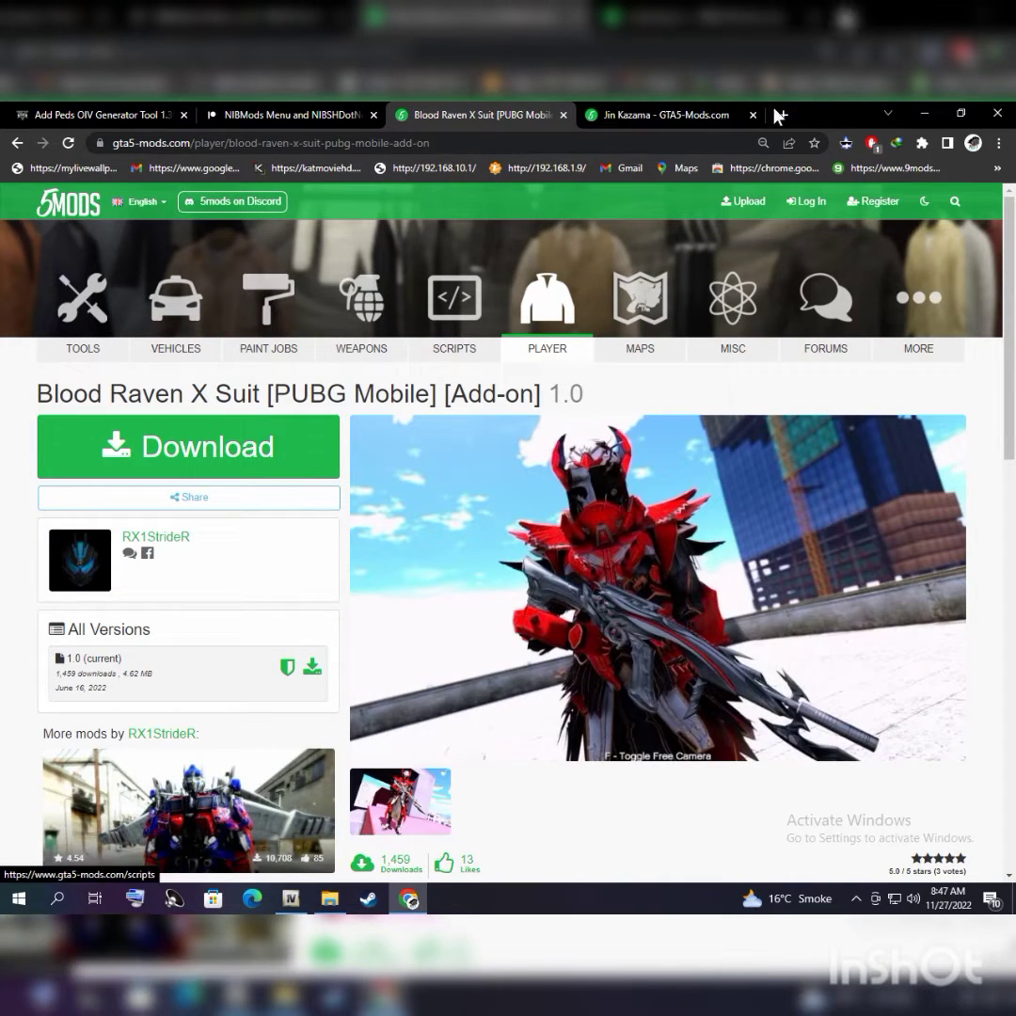
left_click(711, 113)
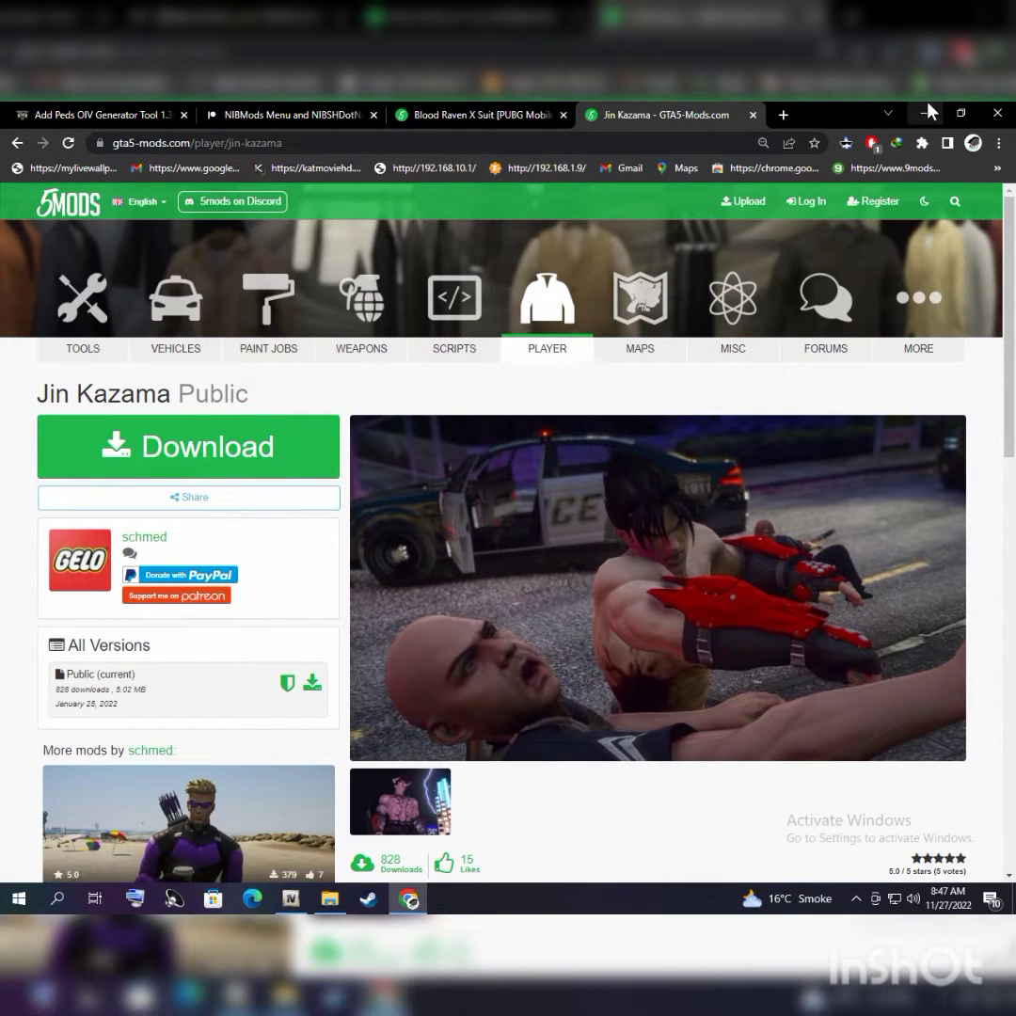
Request the NIBSHDotNet and NIBmods menu R9c.zip and Add Peds OIV GeneratorR3c downloads, and cancel the NIBSHDotNet one
left_click(258, 113)
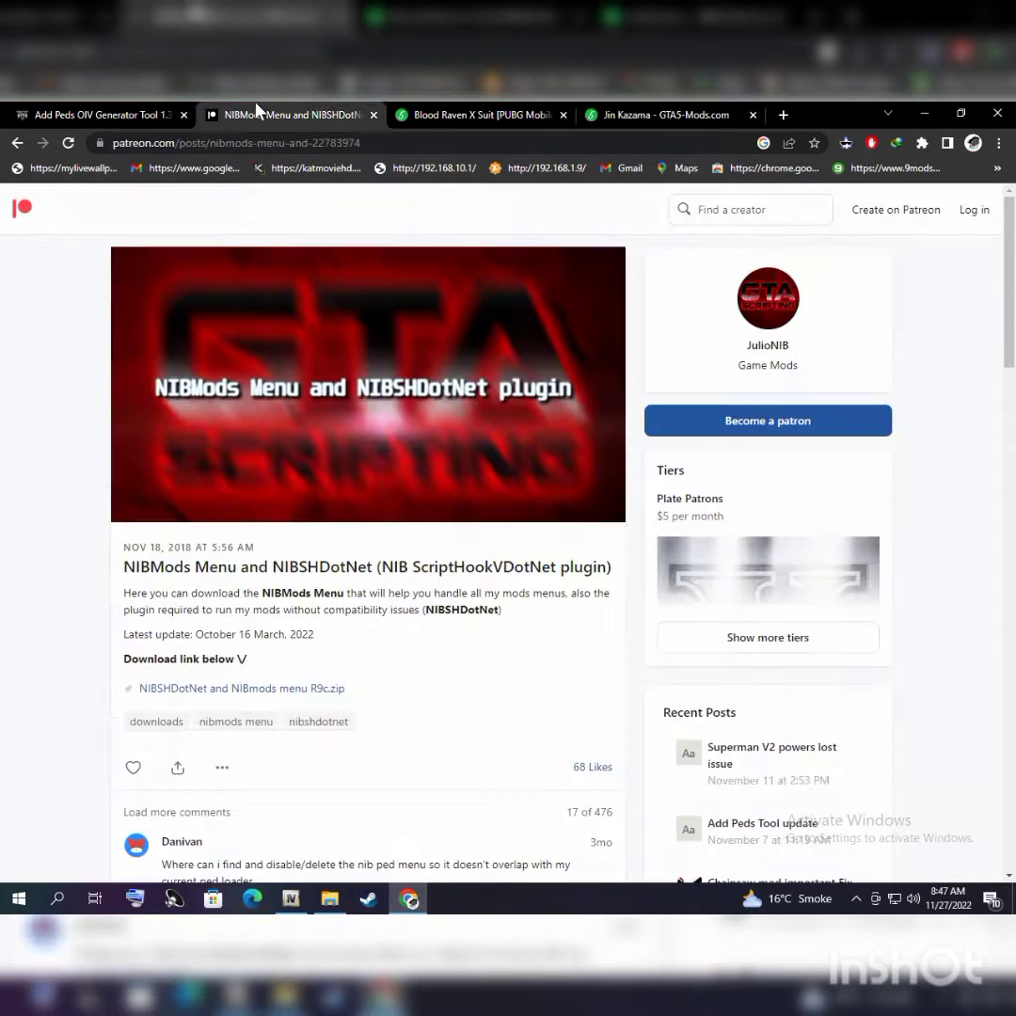
scroll(341, 709, "down", 2)
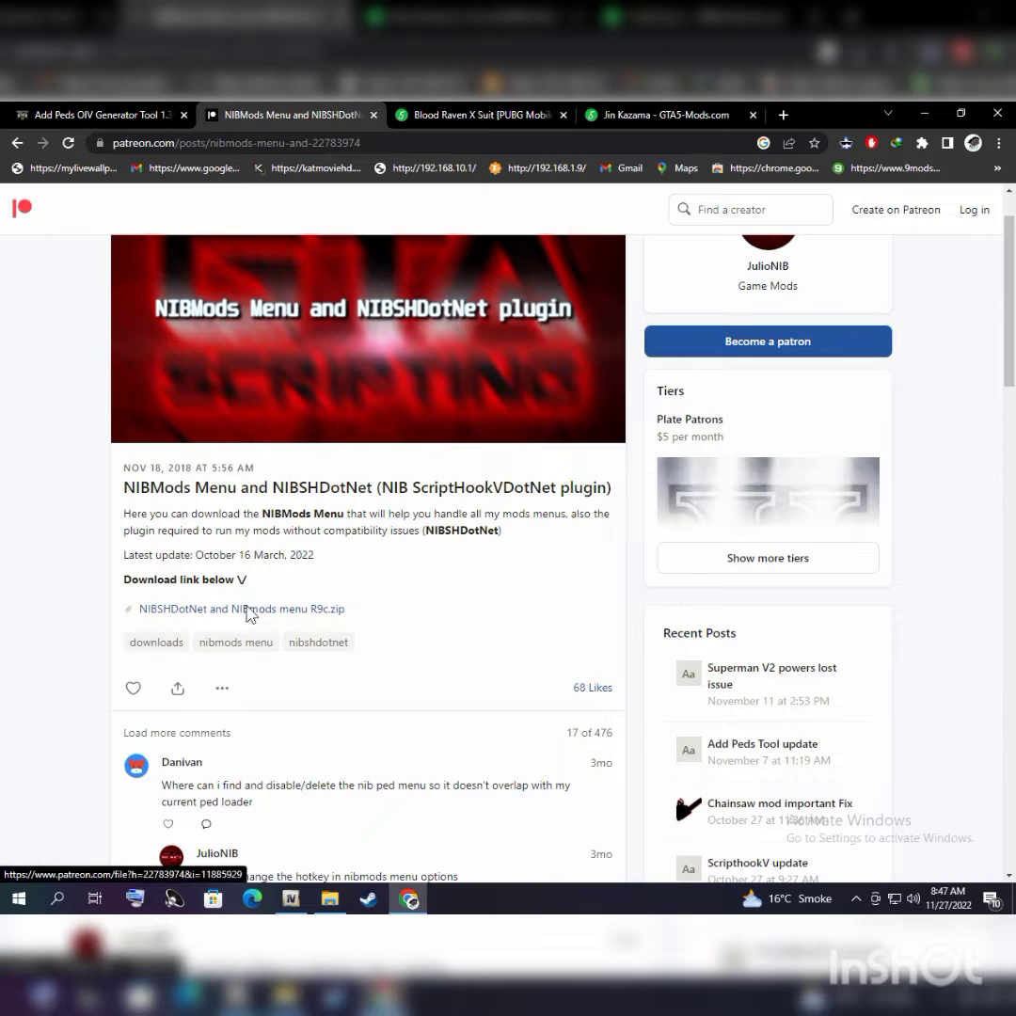
left_click(249, 608)
left_click(108, 116)
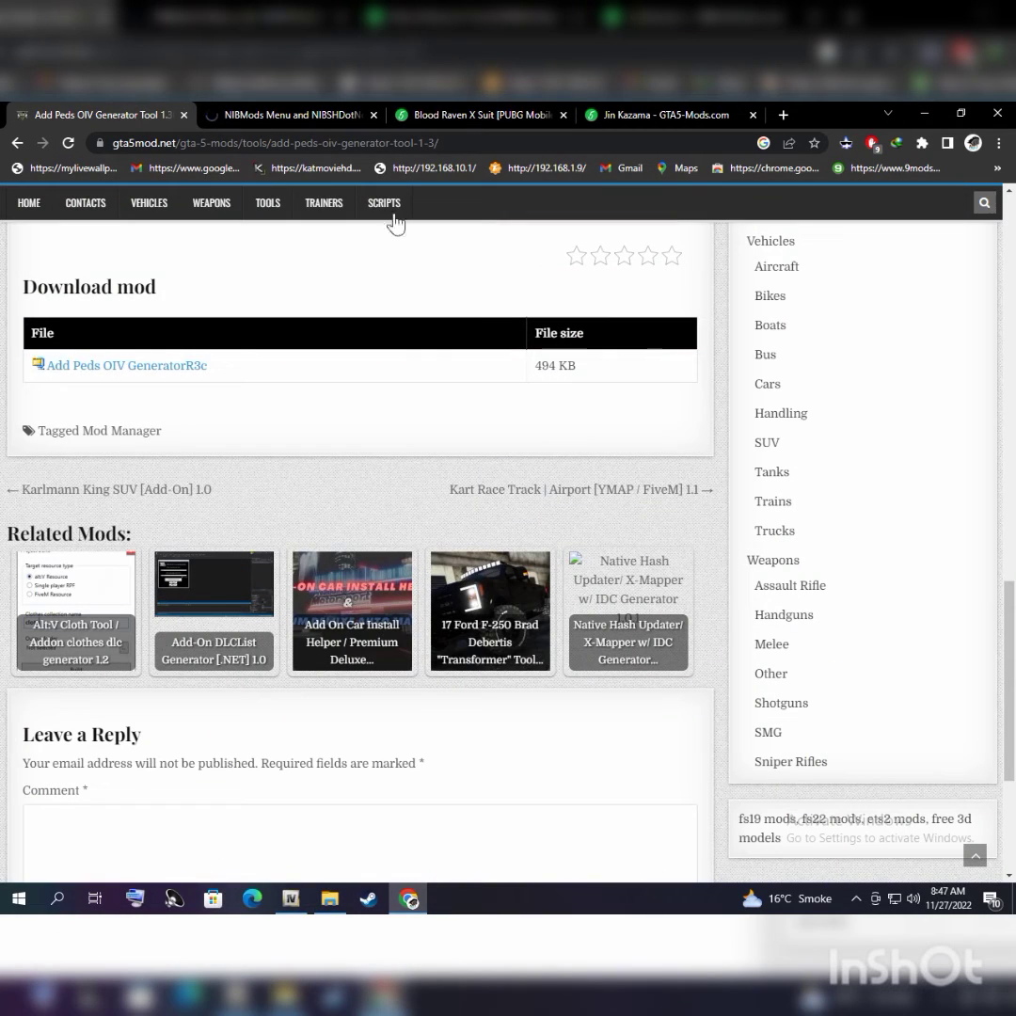
left_click(197, 367)
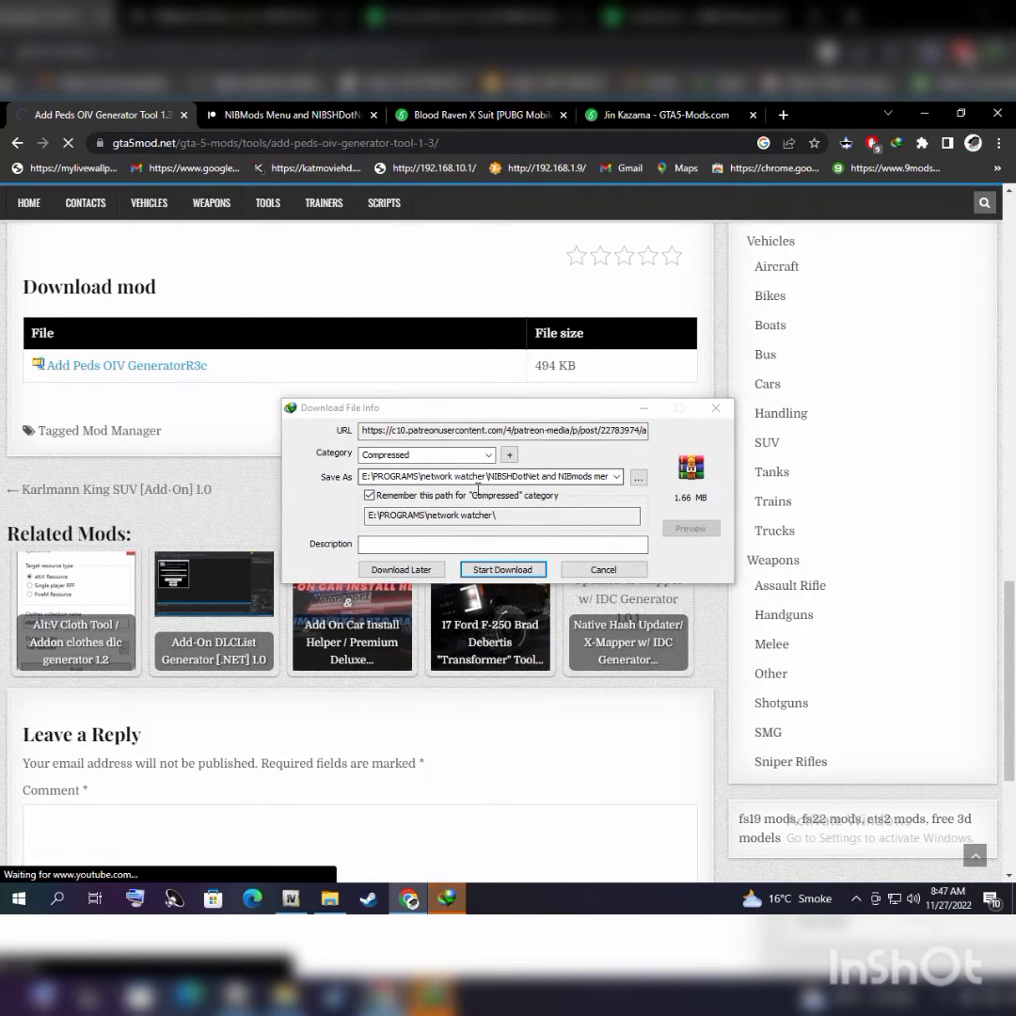
left_click(603, 569)
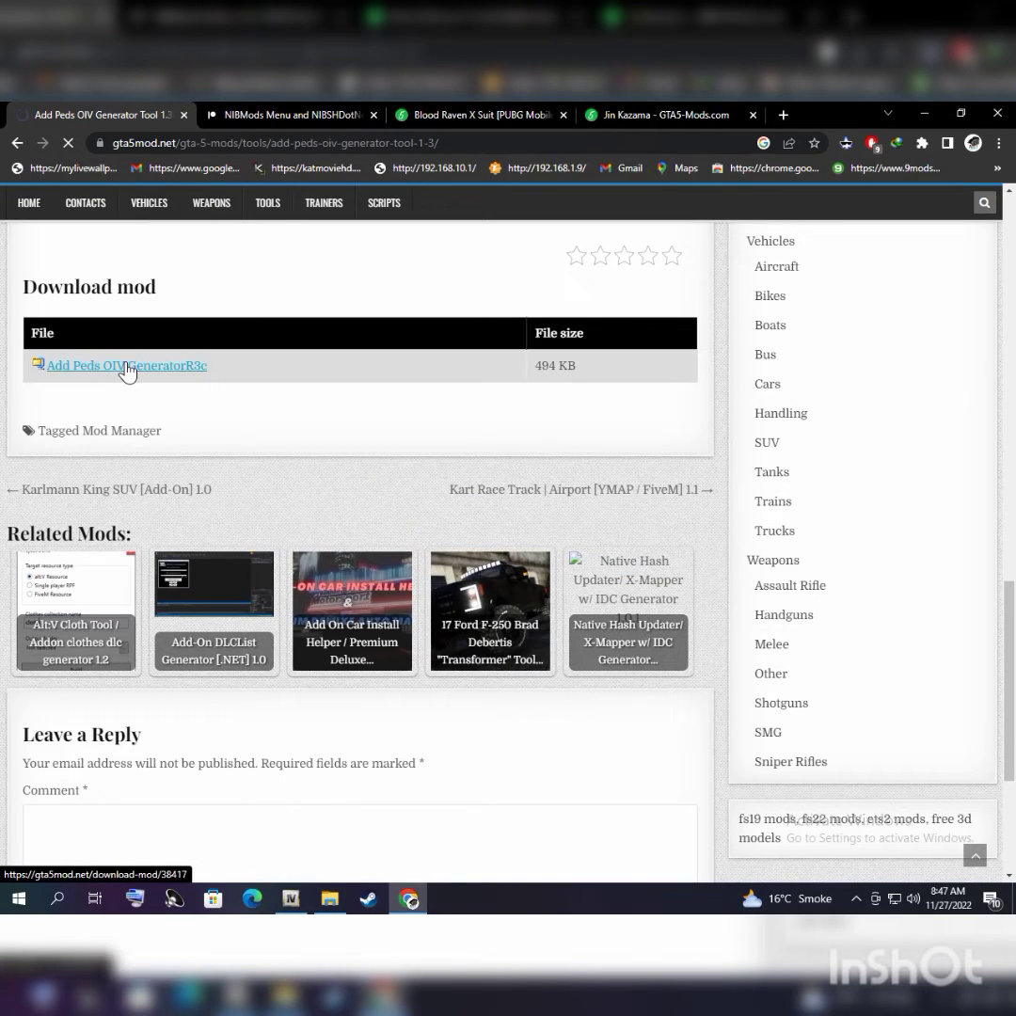
Request the Blood Raven X Suit add-on download and cancel it in the download dialog
left_click(461, 114)
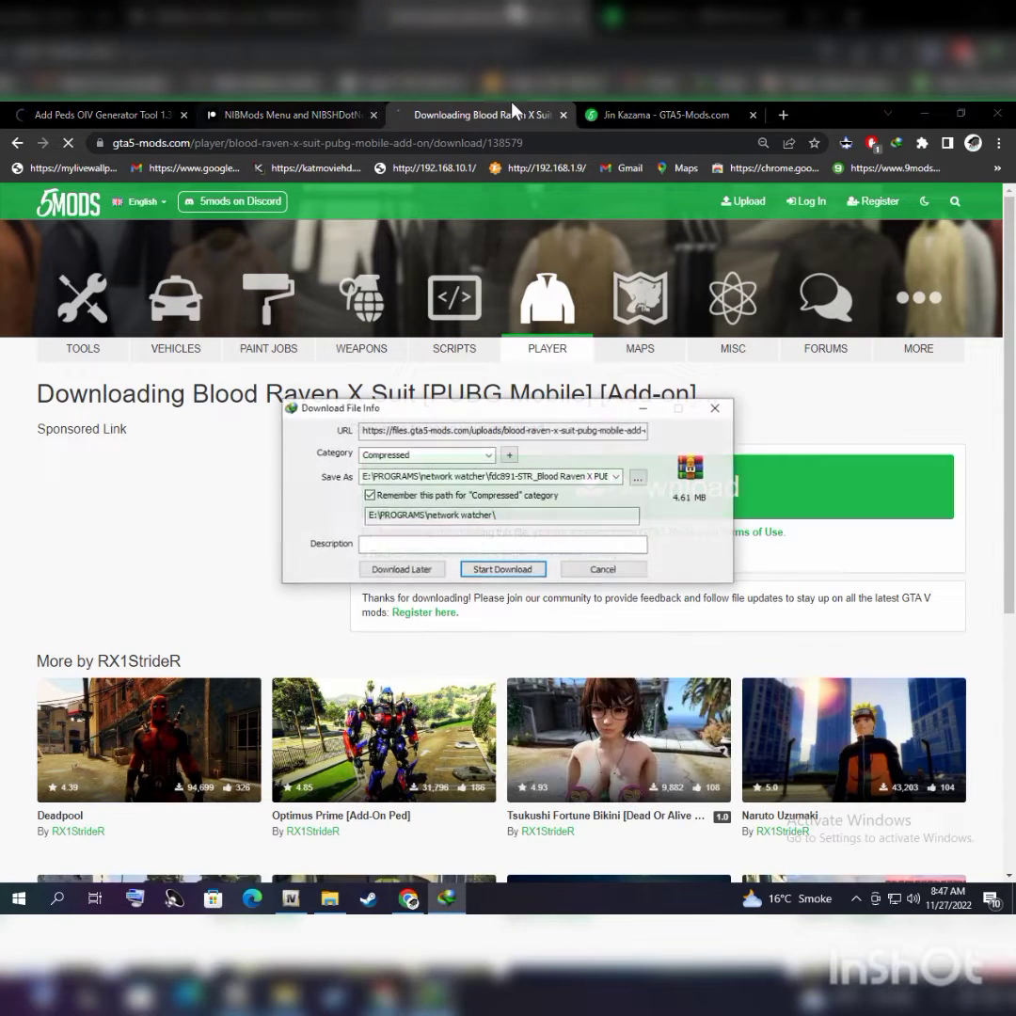
left_click(603, 570)
left_click(464, 567)
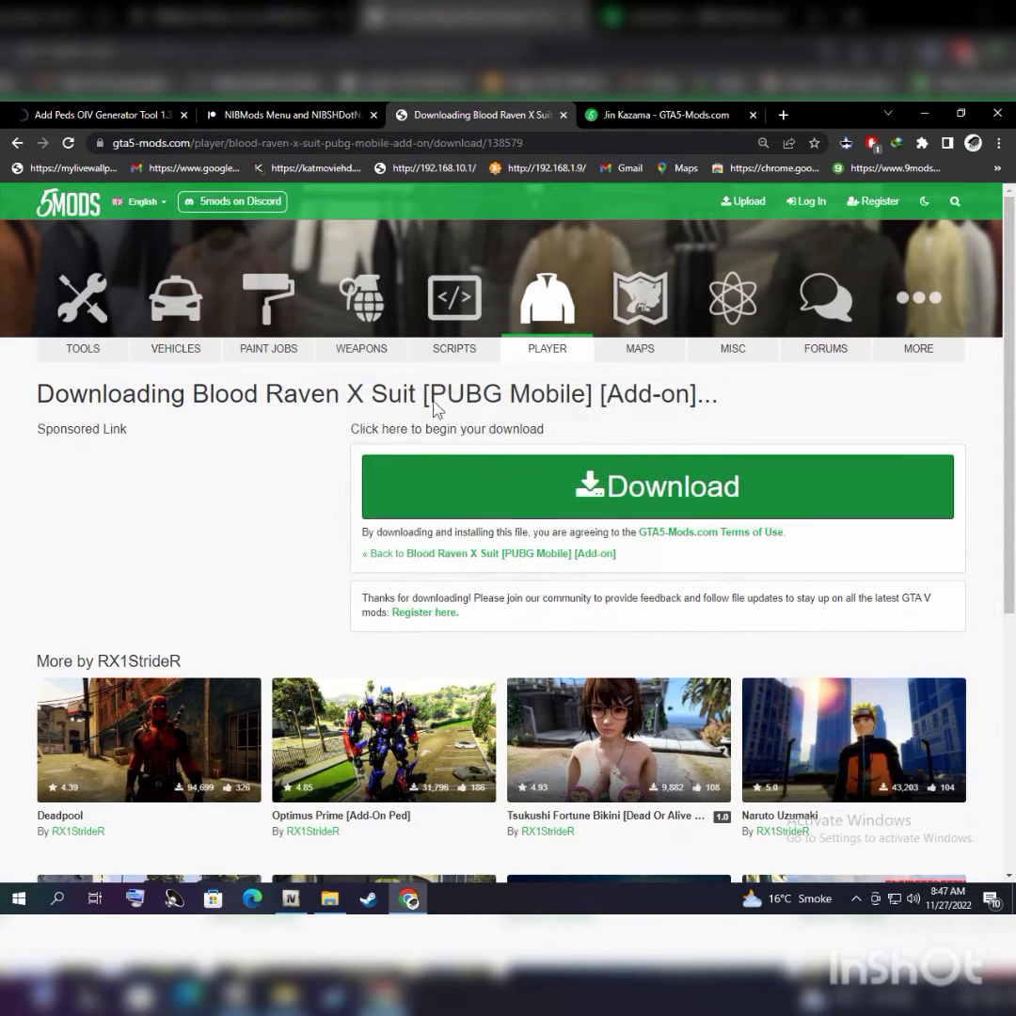
Request the Add Peds OIV GeneratorR3c zip from its mod page again and cancel the download
left_click(136, 113)
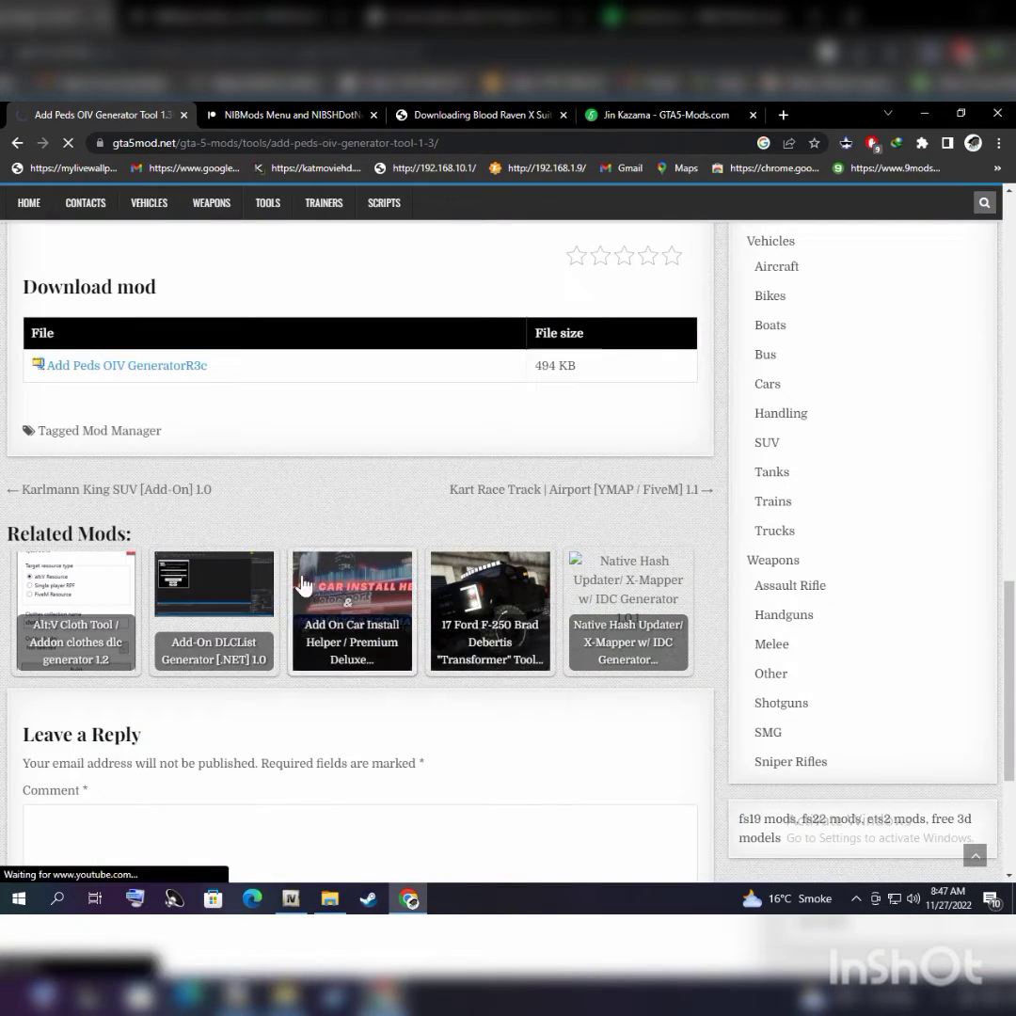
left_click(185, 371)
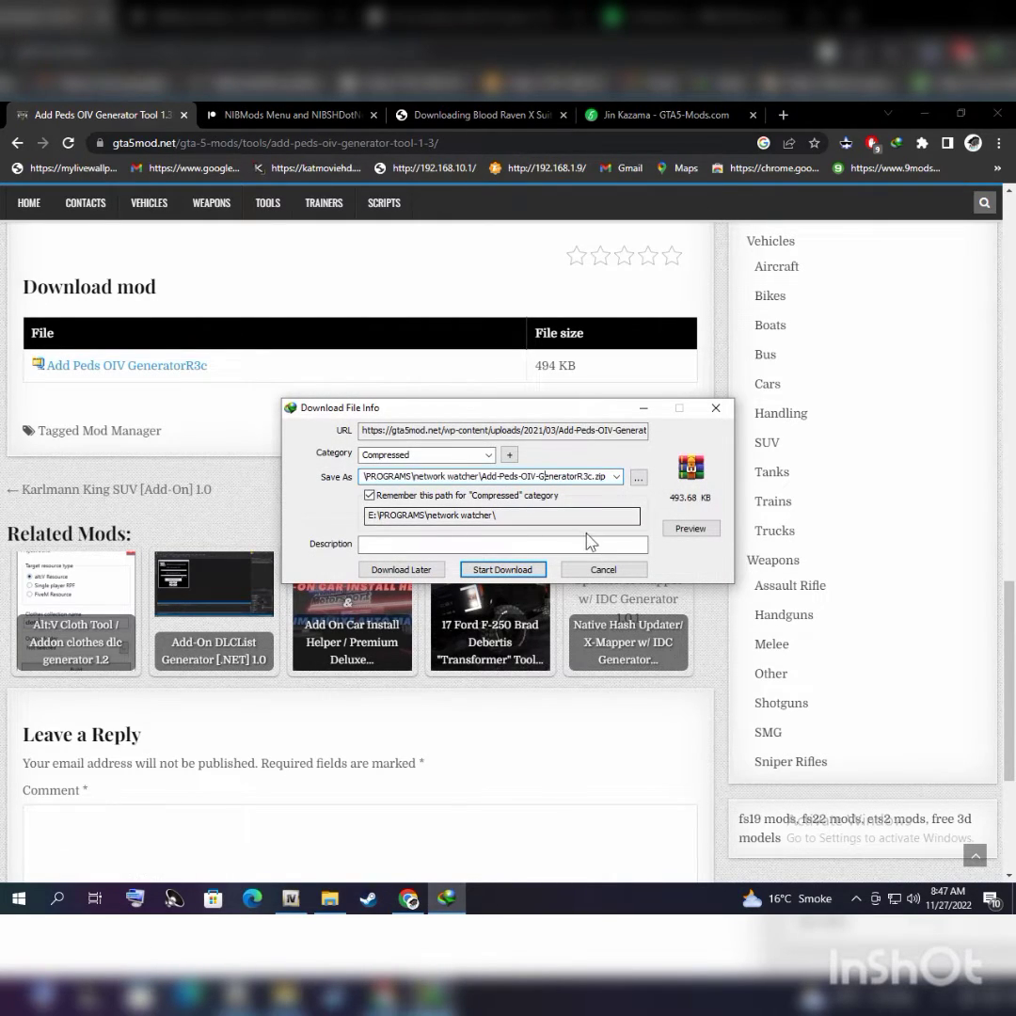
left_click(603, 570)
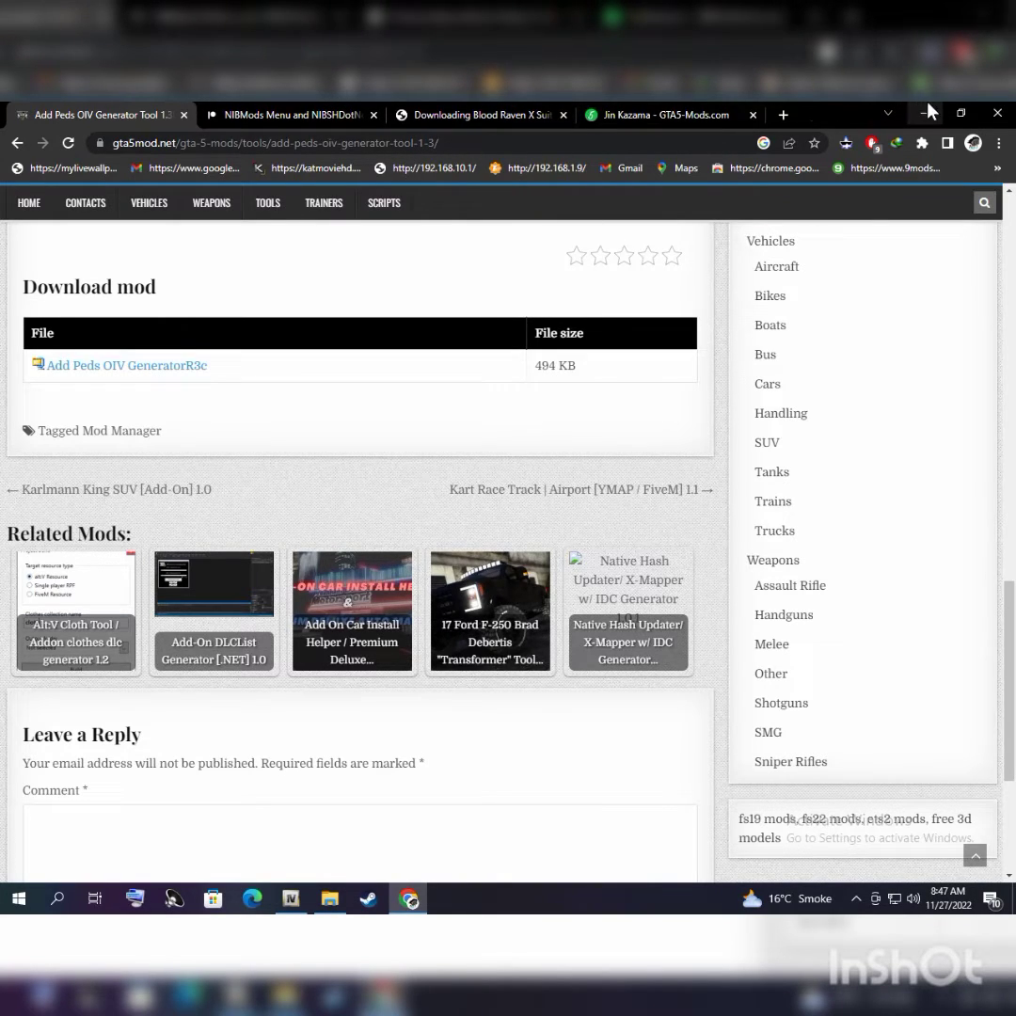
Switch to File Explorer and open the STR_Blood Raven X PUBG folder inside raven to view its ped files
key("super+d")
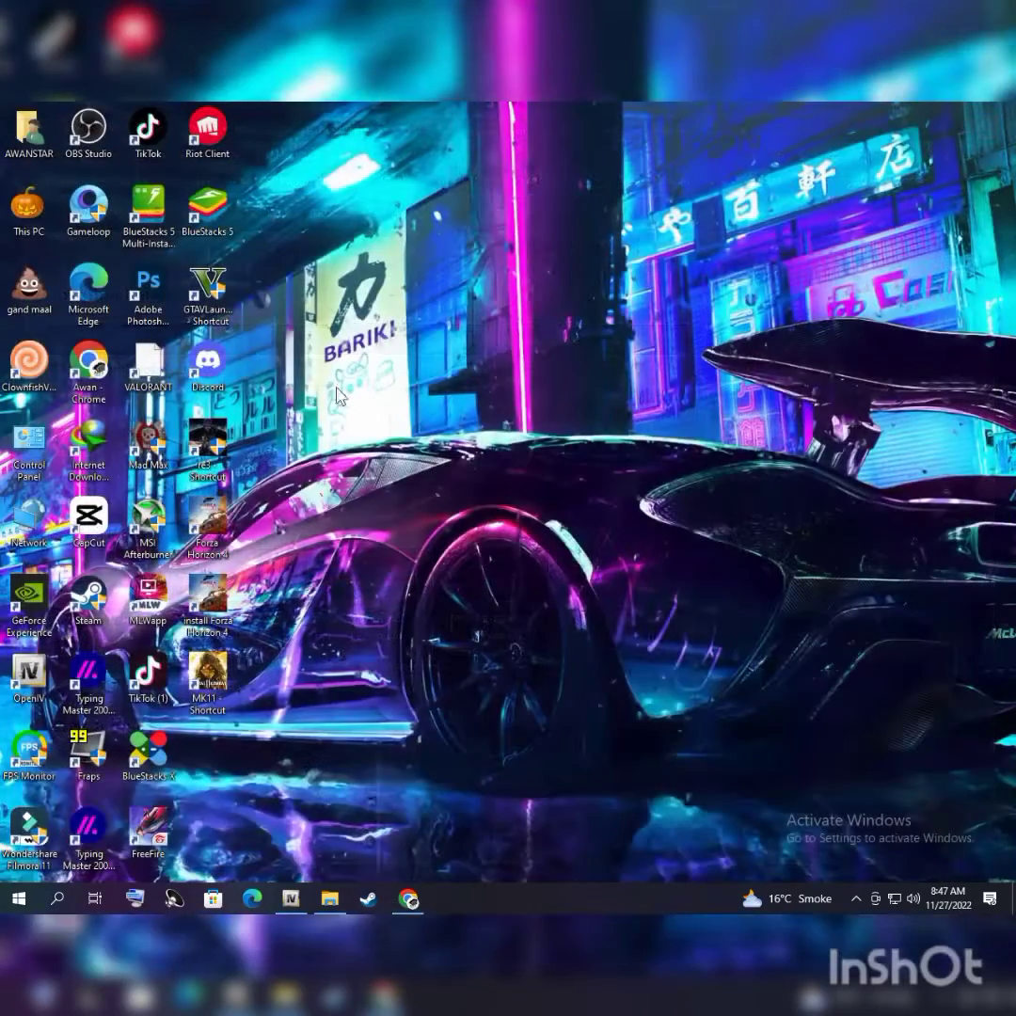
left_click(329, 899)
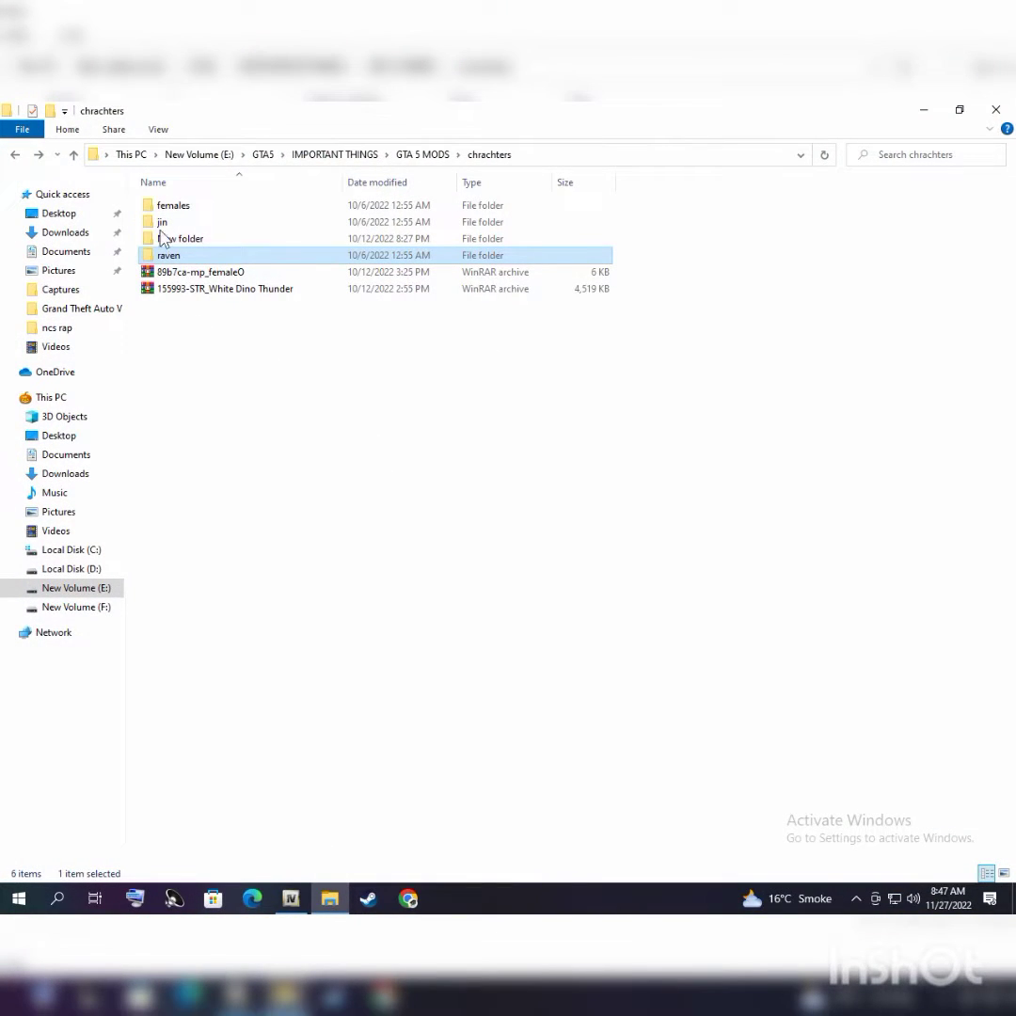
double_click(170, 257)
double_click(168, 207)
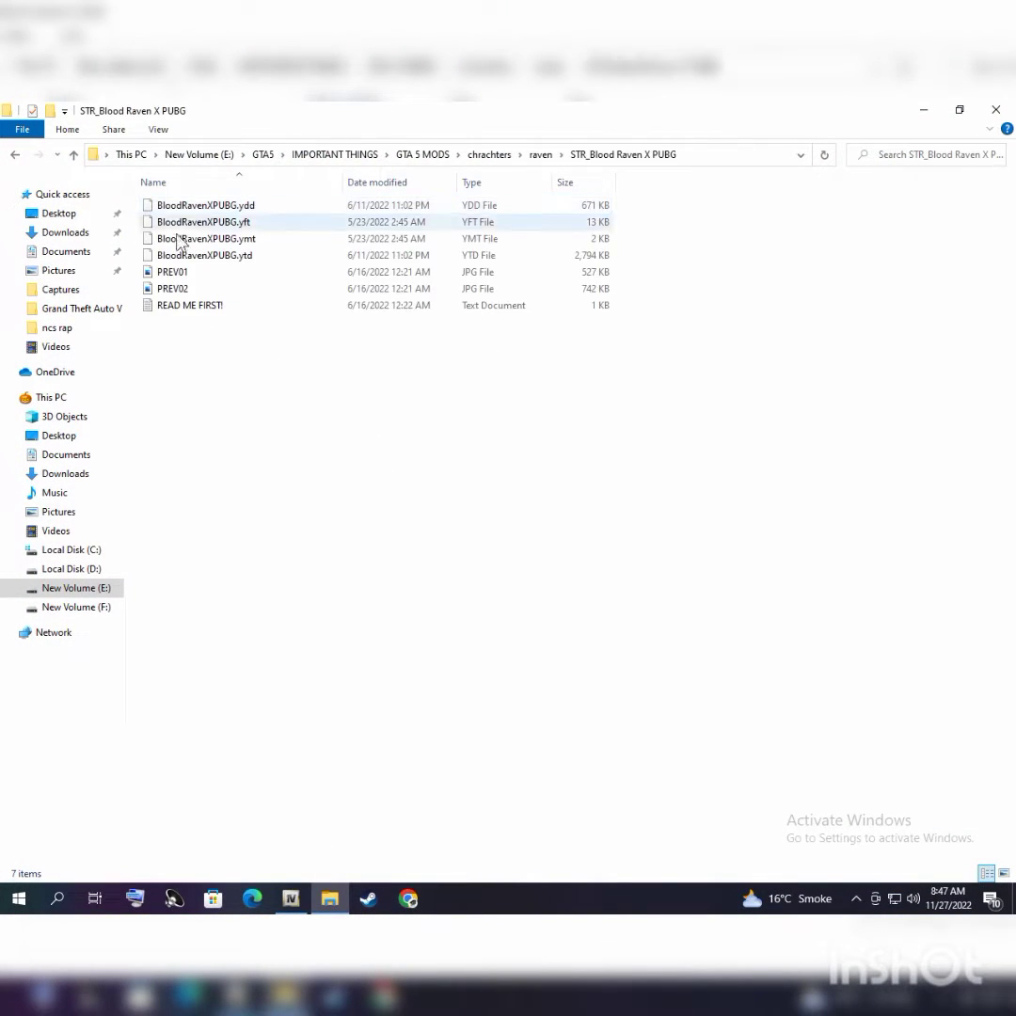
left_click_drag(840, 117, 564, 232)
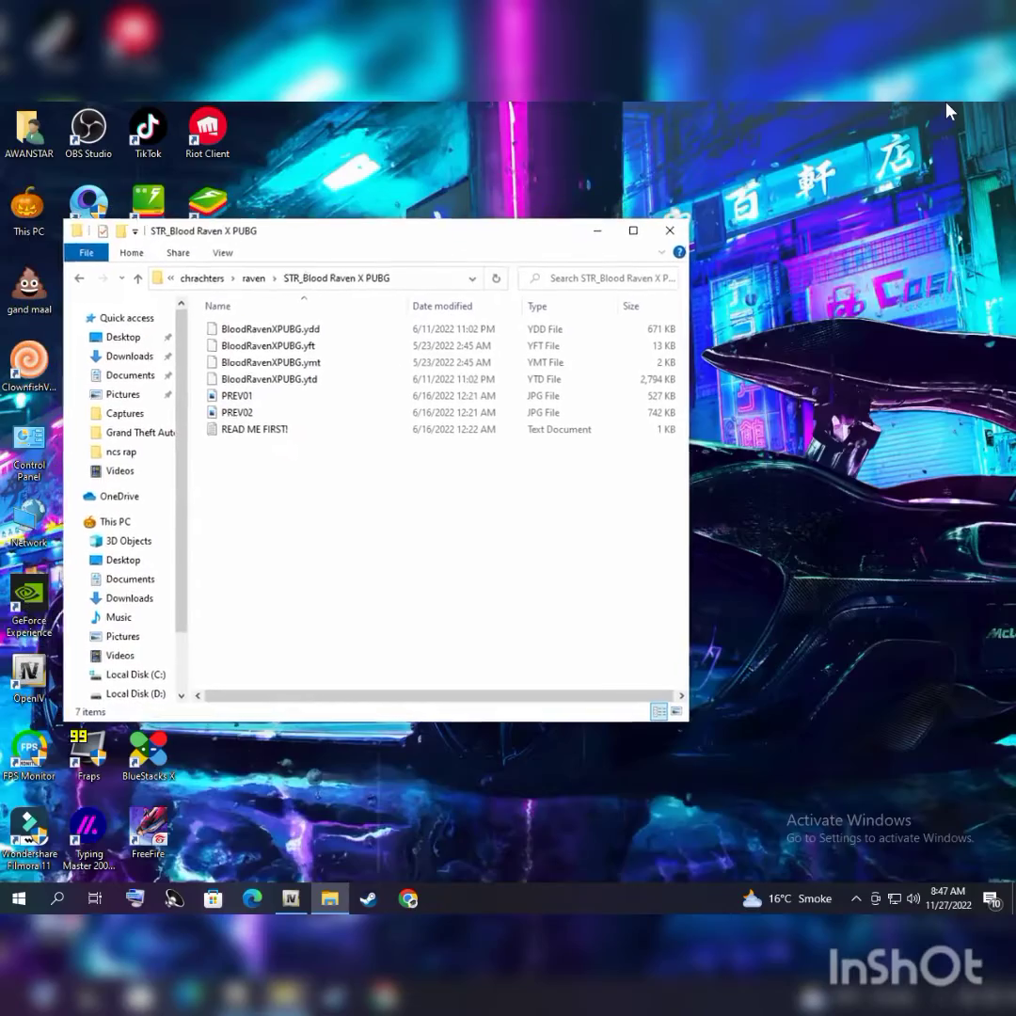
left_click(645, 232)
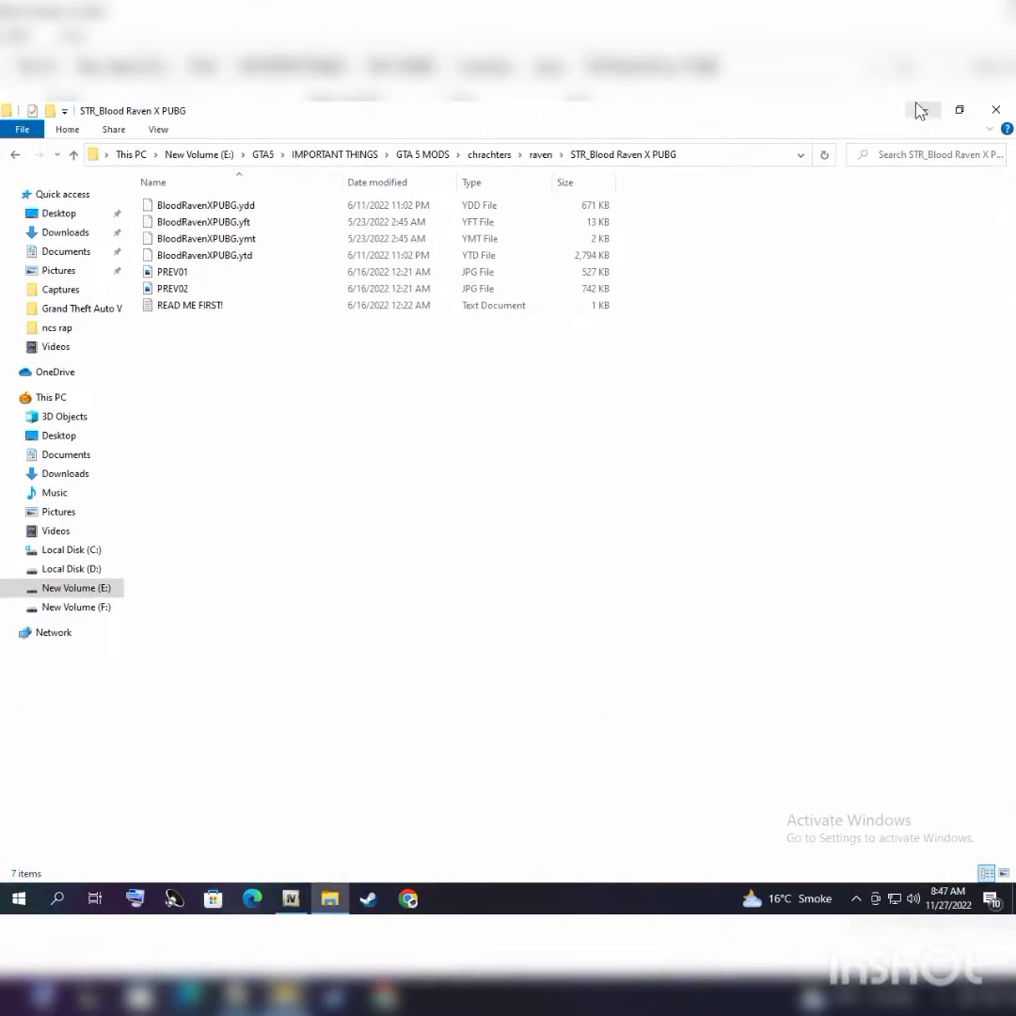
Open the jin folder under GTA 5 MODS > chrachters on New Volume (E:) to view Jin's ped files
left_click(918, 106)
double_click(32, 233)
double_click(821, 347)
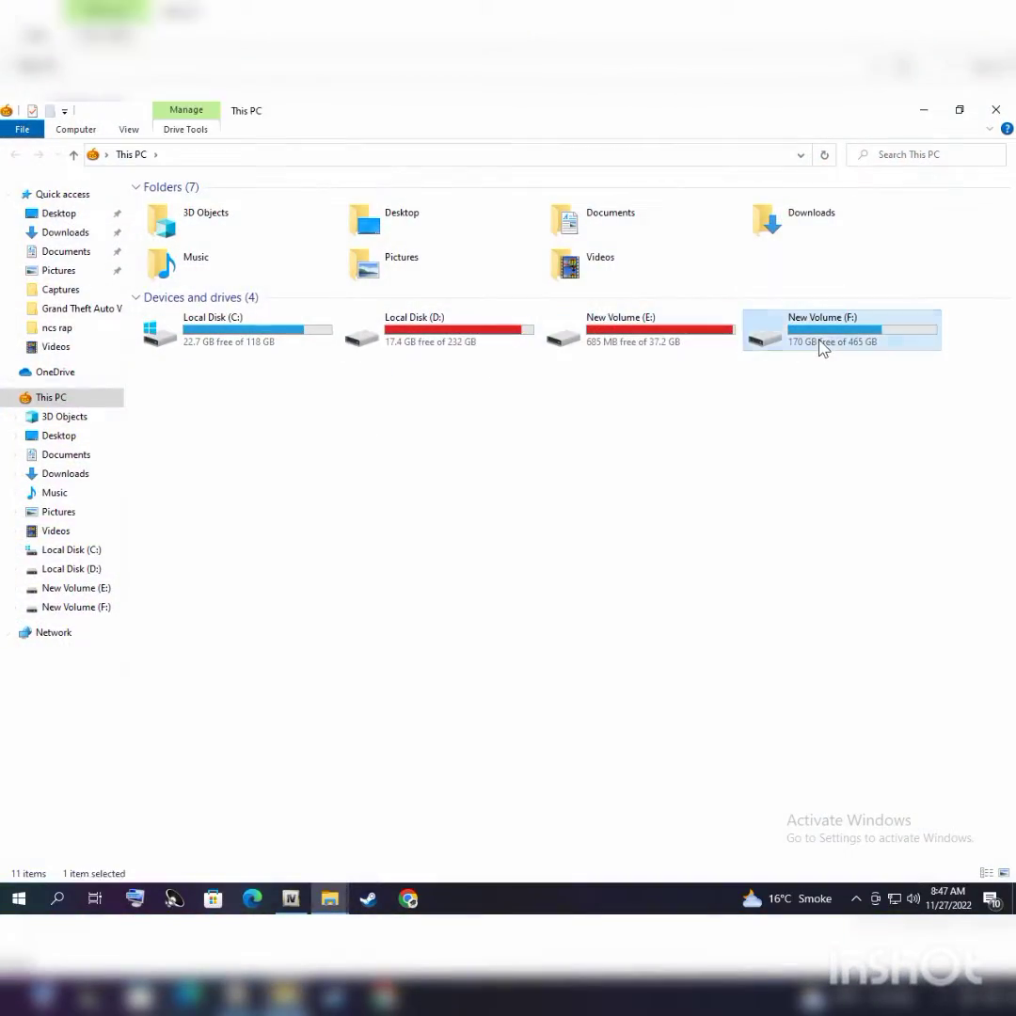
left_click(14, 154)
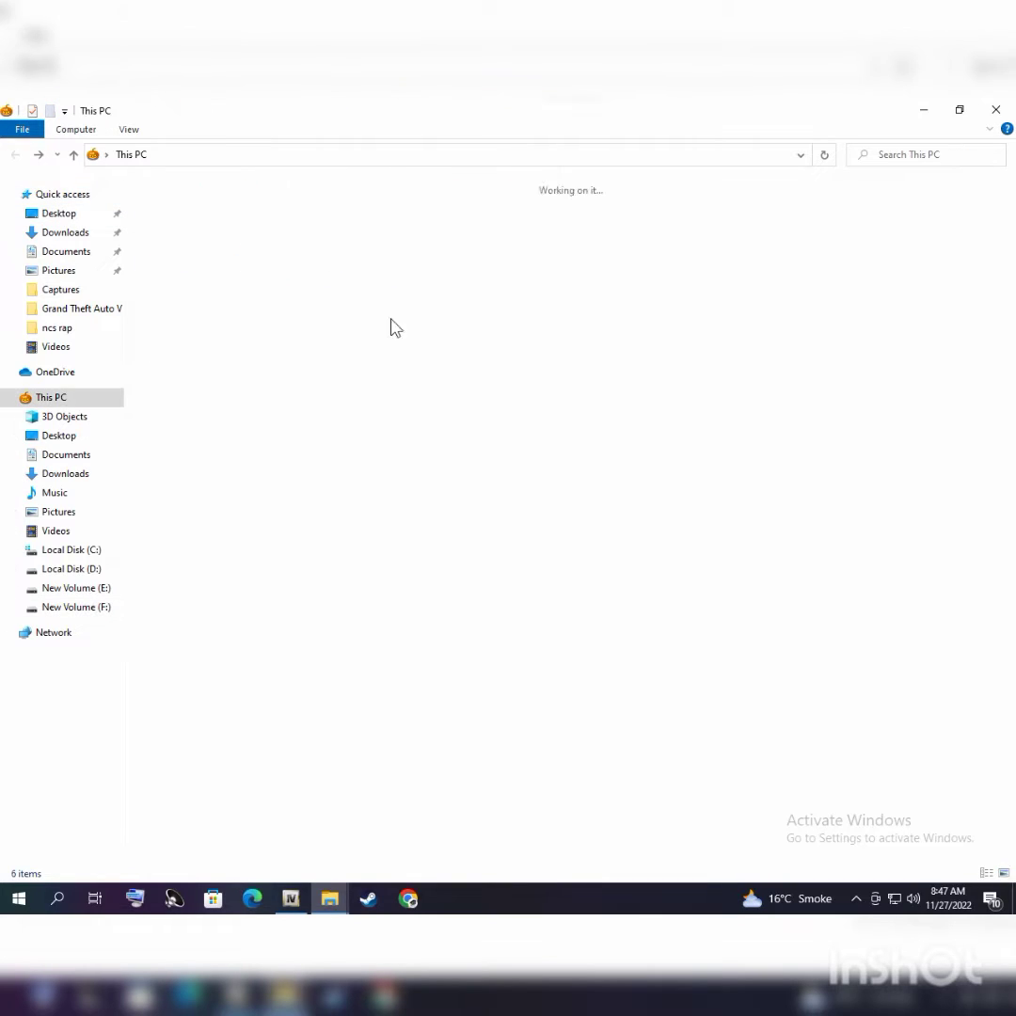
double_click(580, 325)
double_click(441, 221)
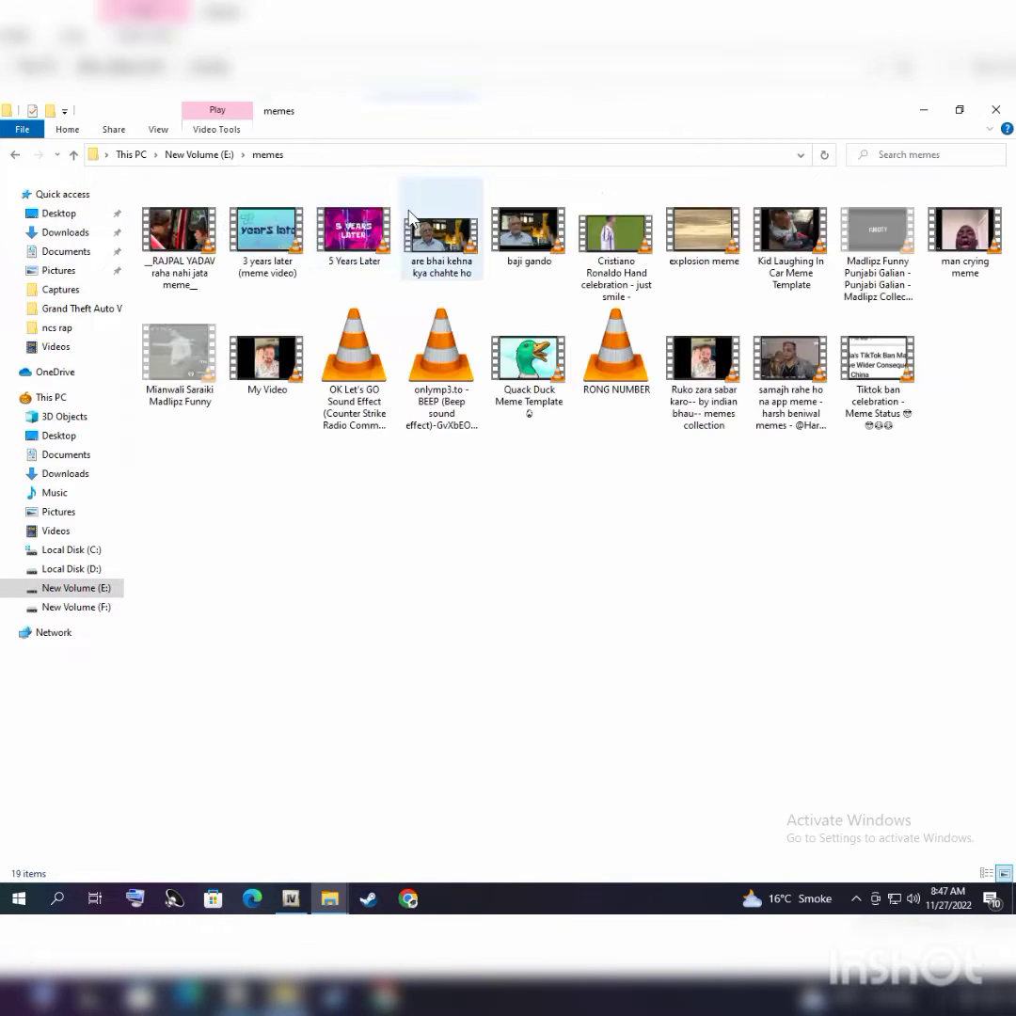
left_click(14, 154)
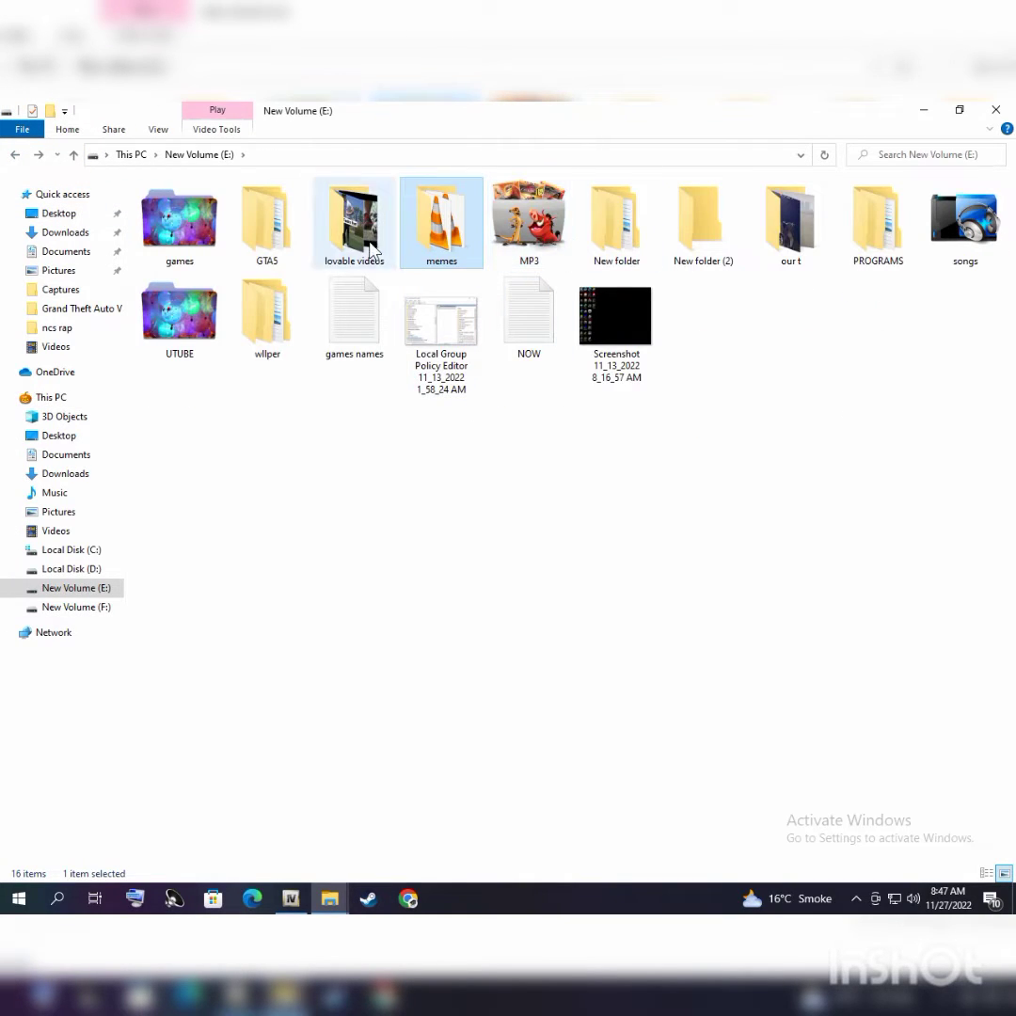
double_click(237, 252)
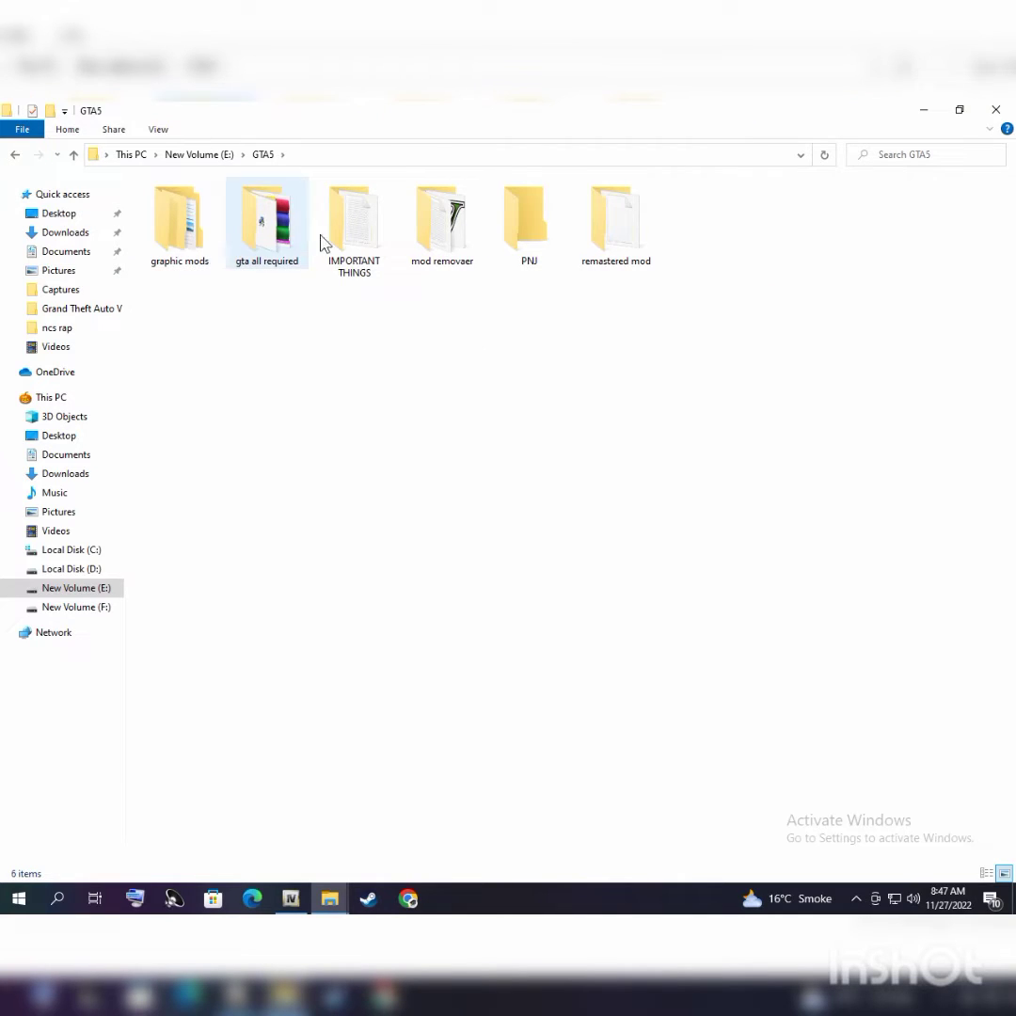
double_click(349, 236)
double_click(168, 226)
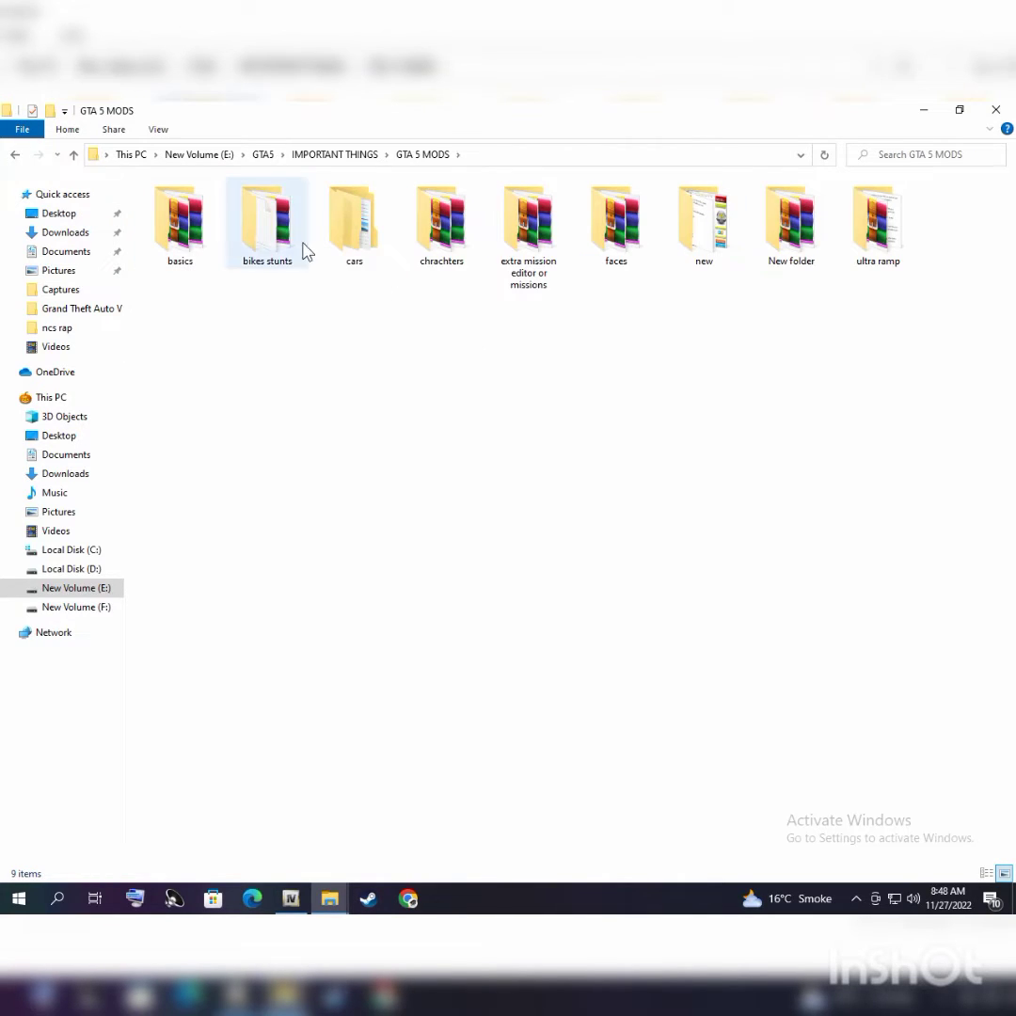
double_click(456, 261)
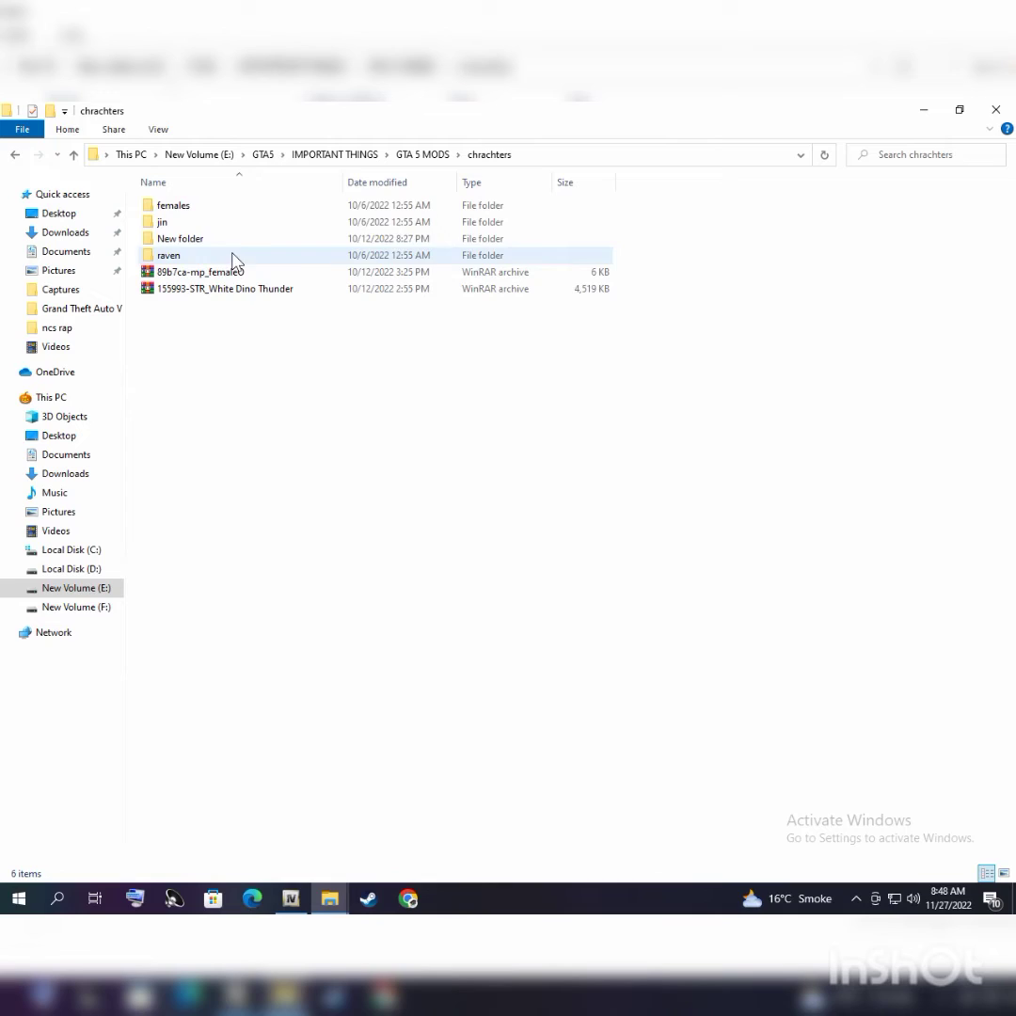
double_click(195, 223)
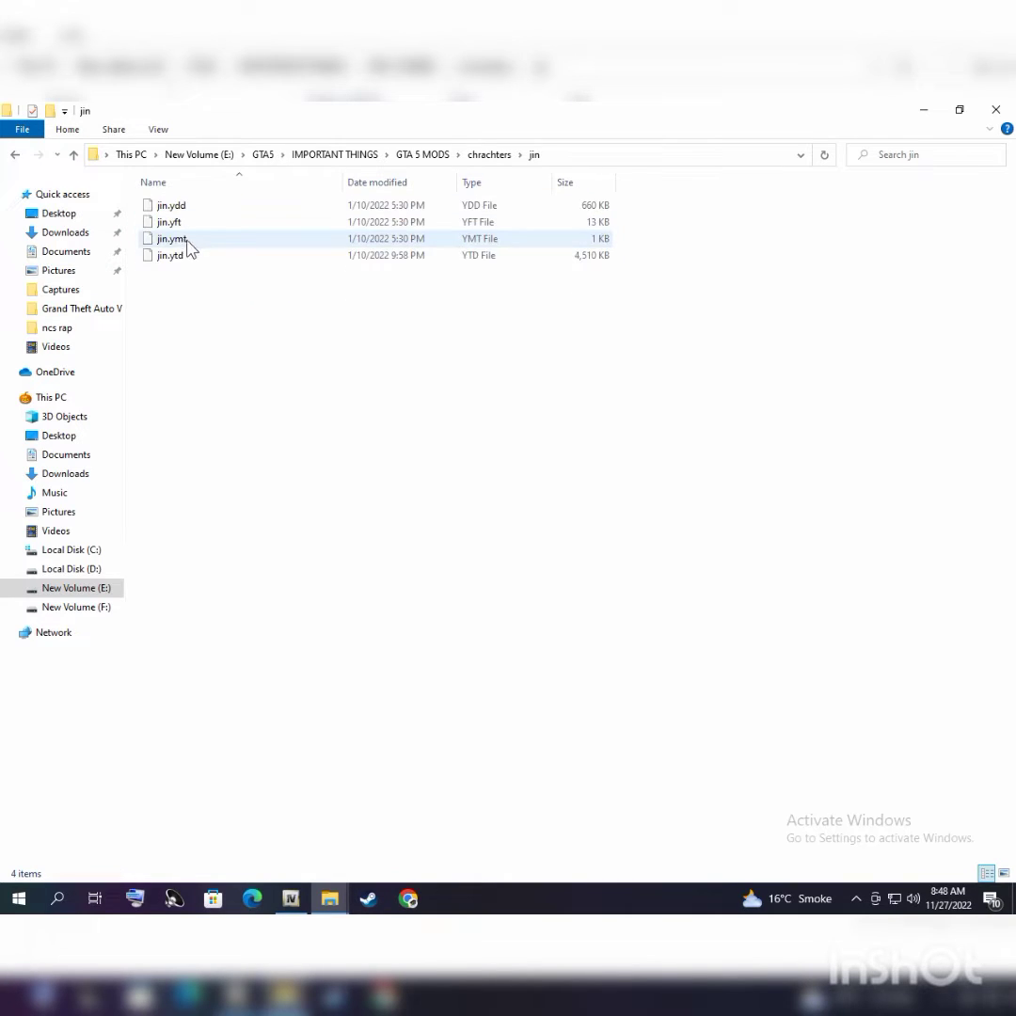
right_click(199, 384)
left_click(236, 441)
left_click_drag(254, 338, 225, 356)
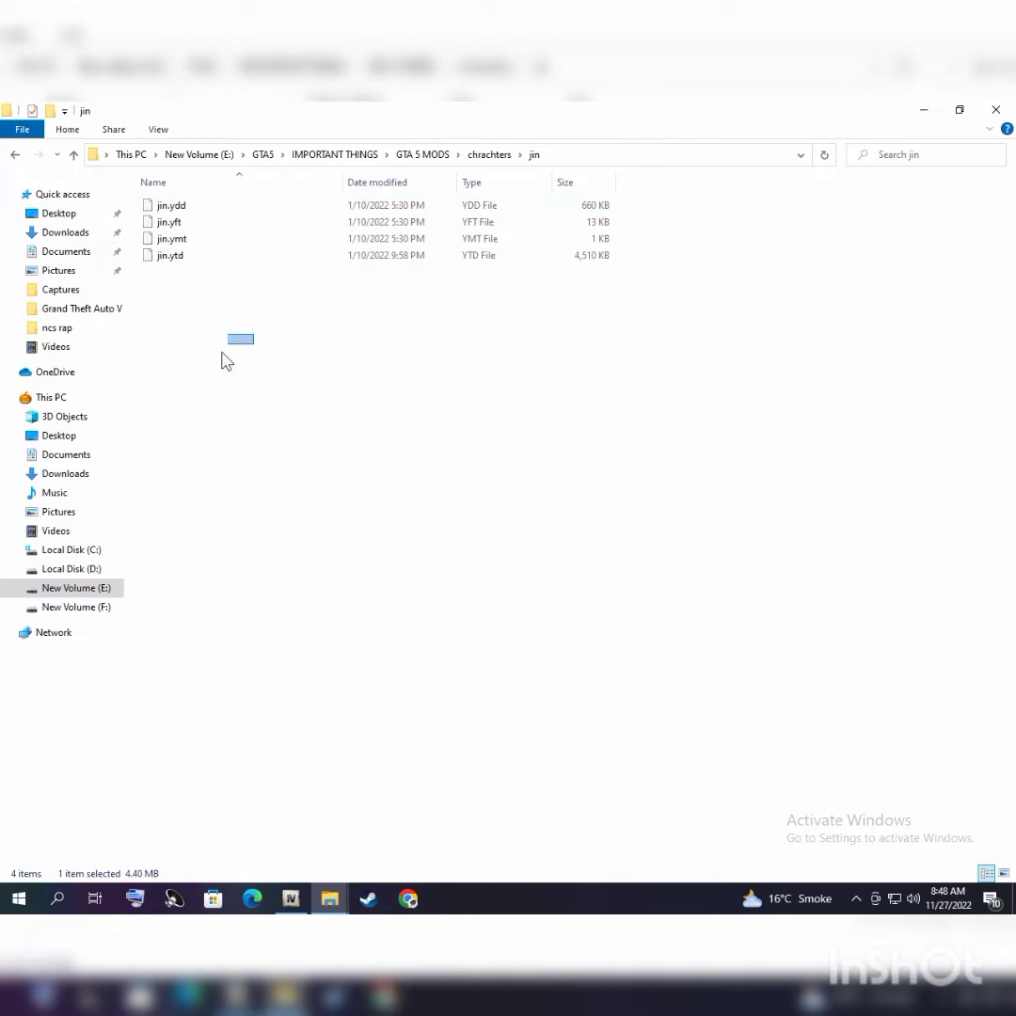
right_click(217, 376)
left_click(272, 432)
left_click(920, 111)
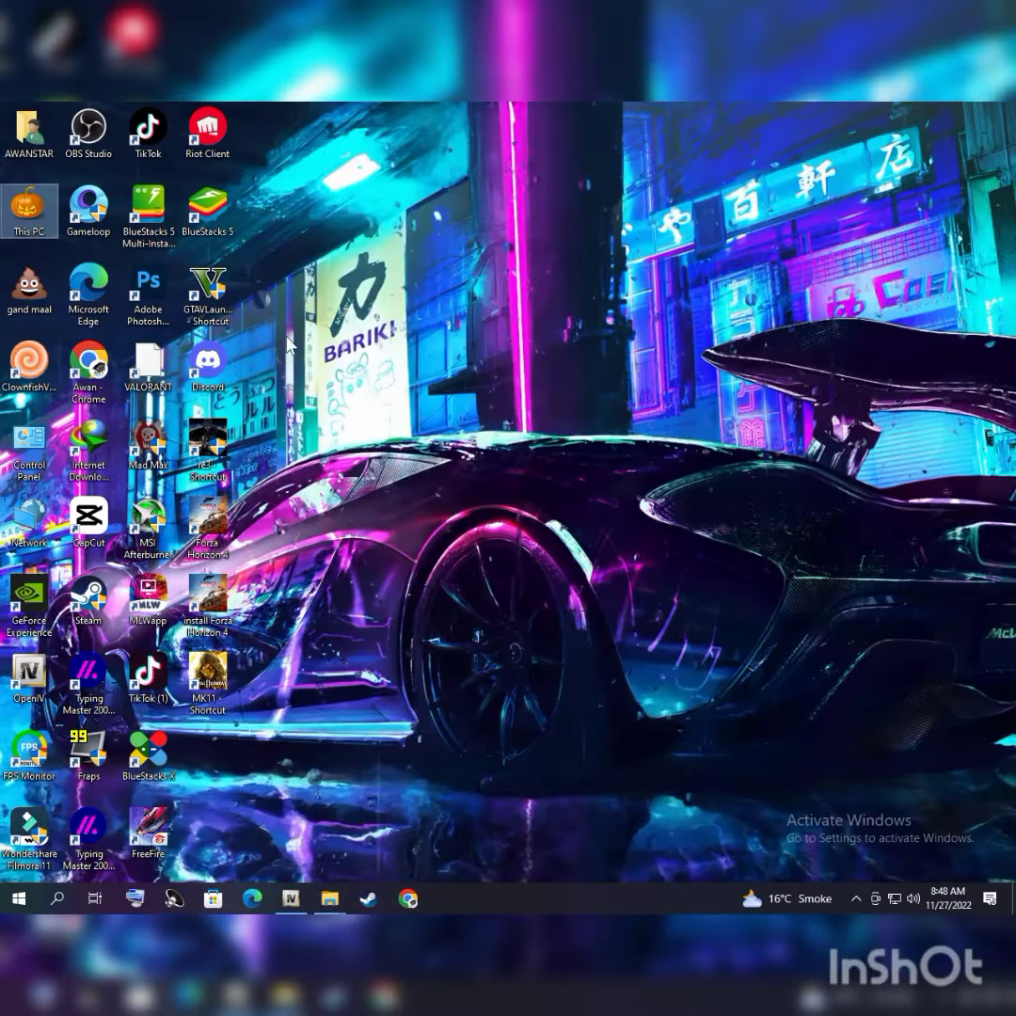
right_click(320, 278)
left_click(334, 330)
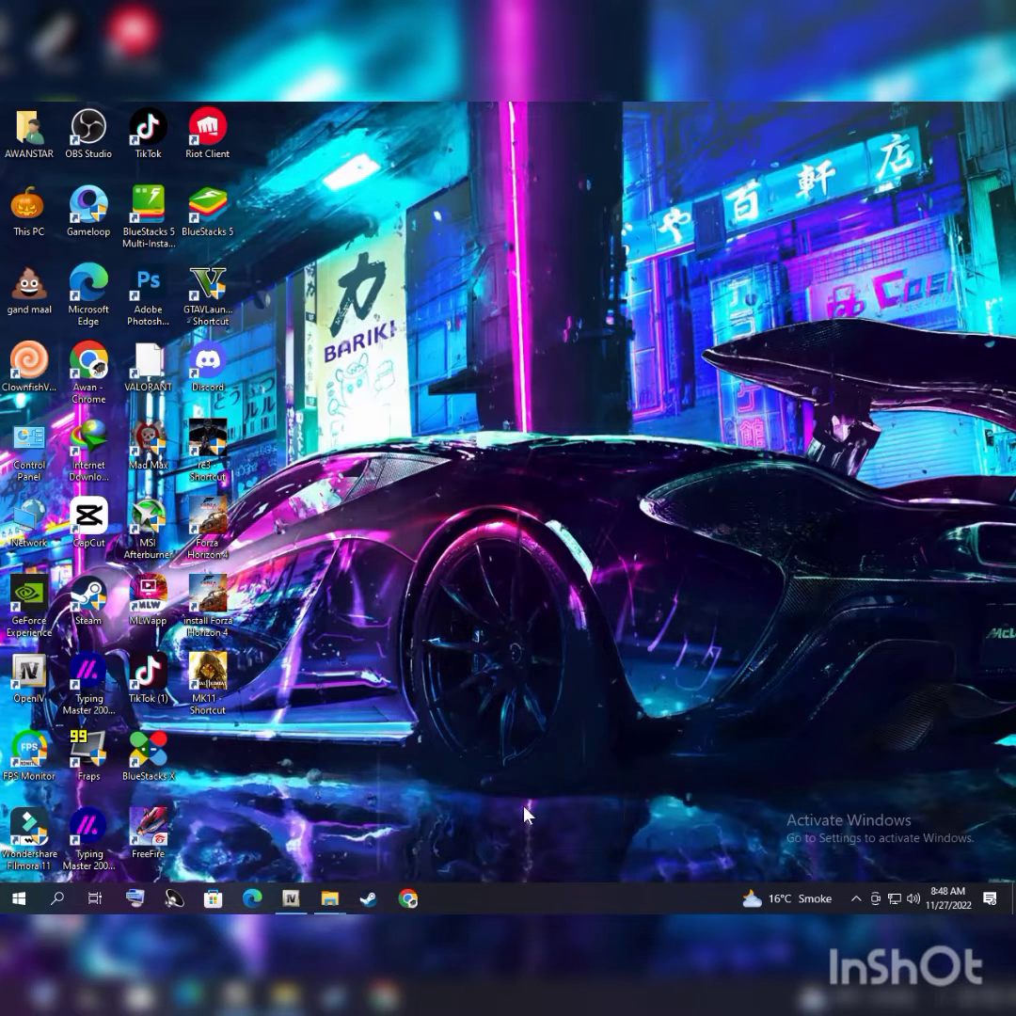
Open the add on peds generator folder under GTA 5 MODS > basics on New Volume (E:)
double_click(21, 213)
double_click(694, 345)
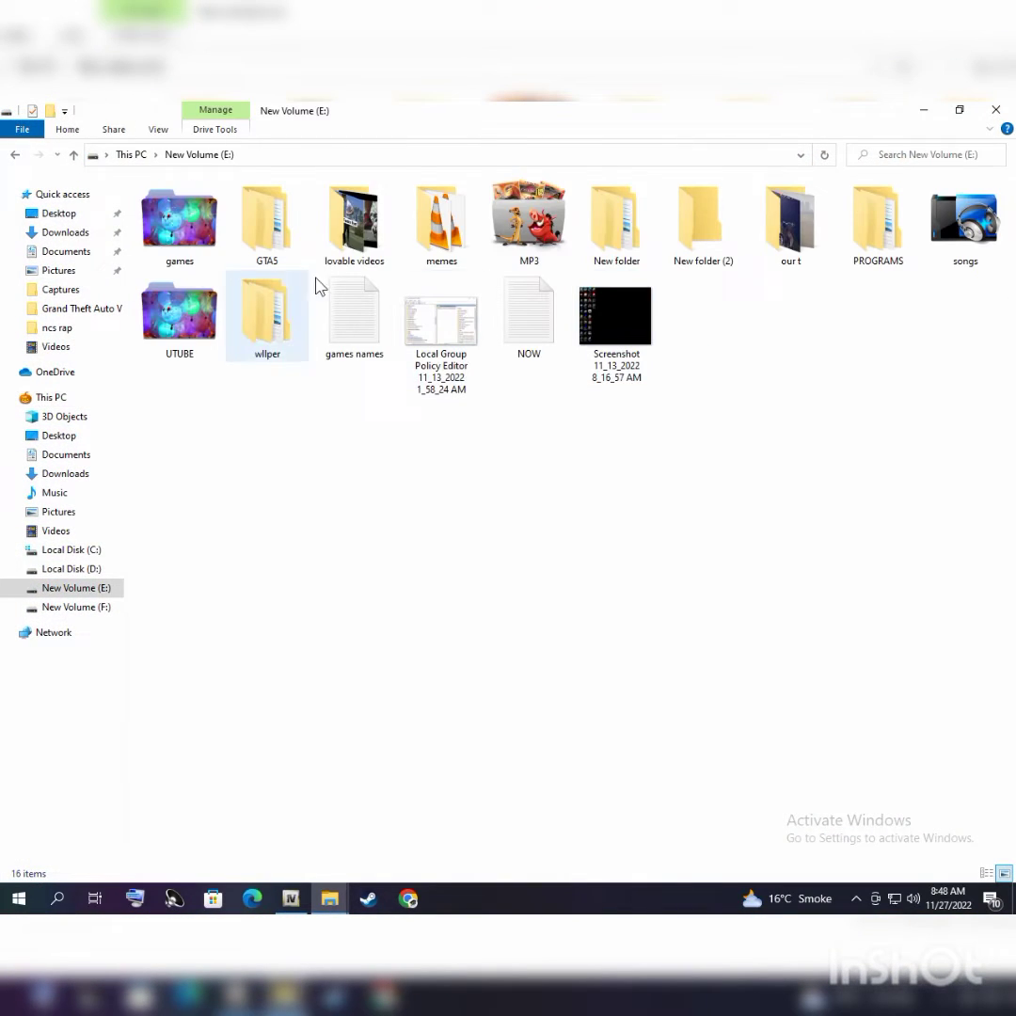
double_click(285, 233)
double_click(372, 231)
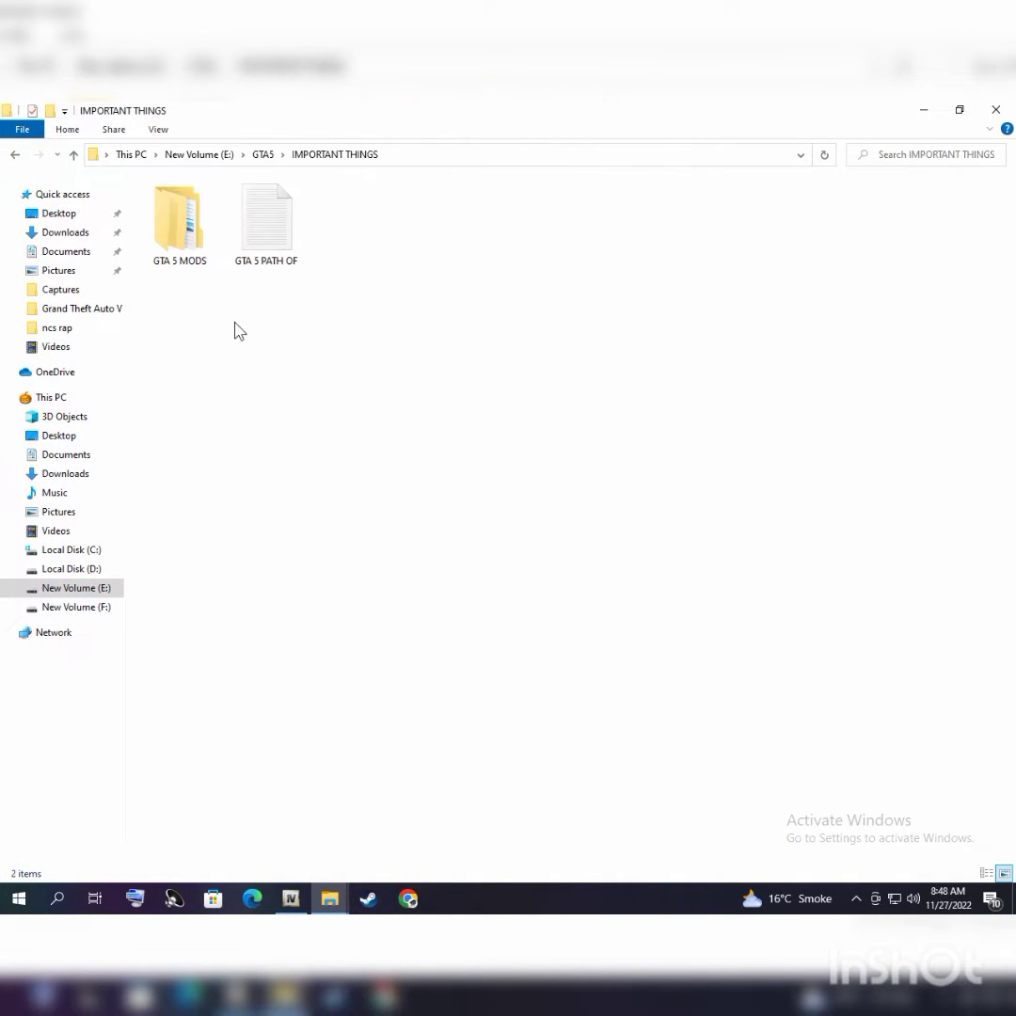
double_click(198, 226)
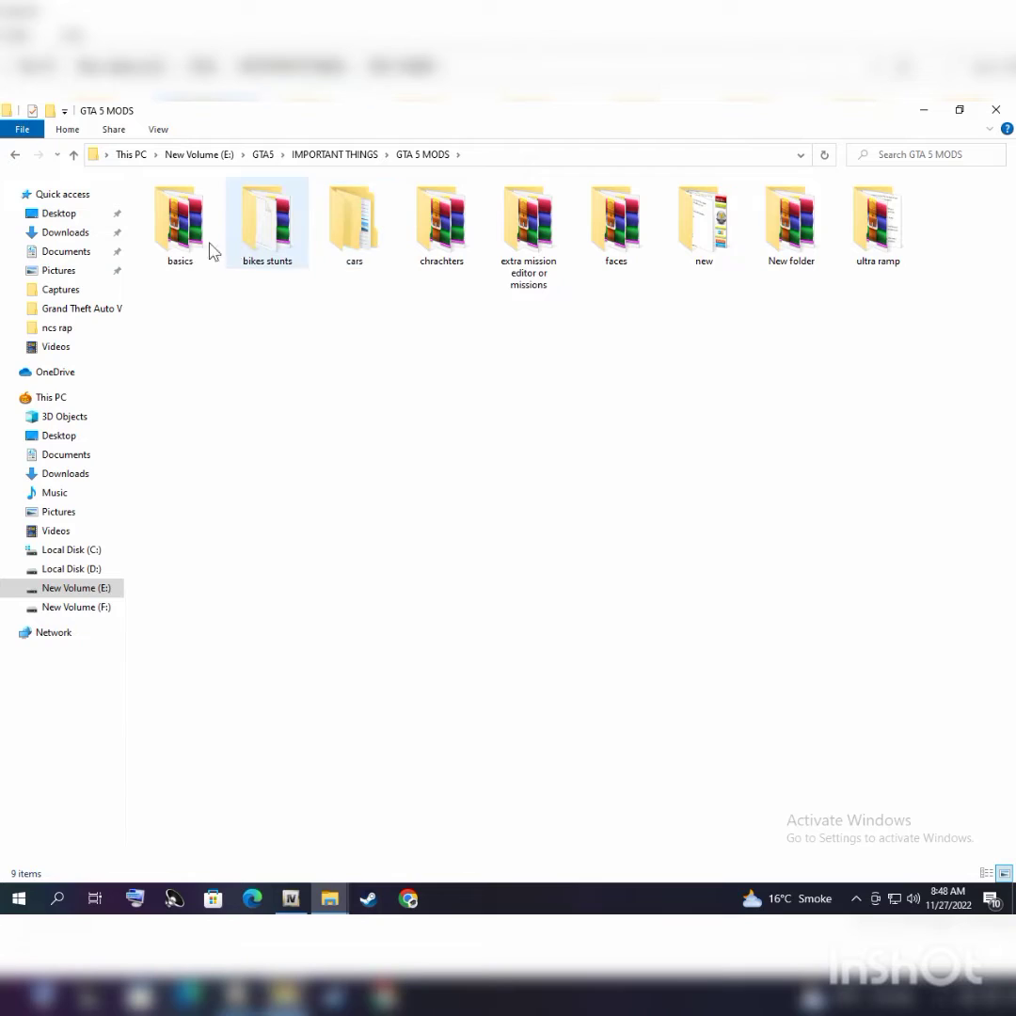
double_click(205, 243)
double_click(185, 246)
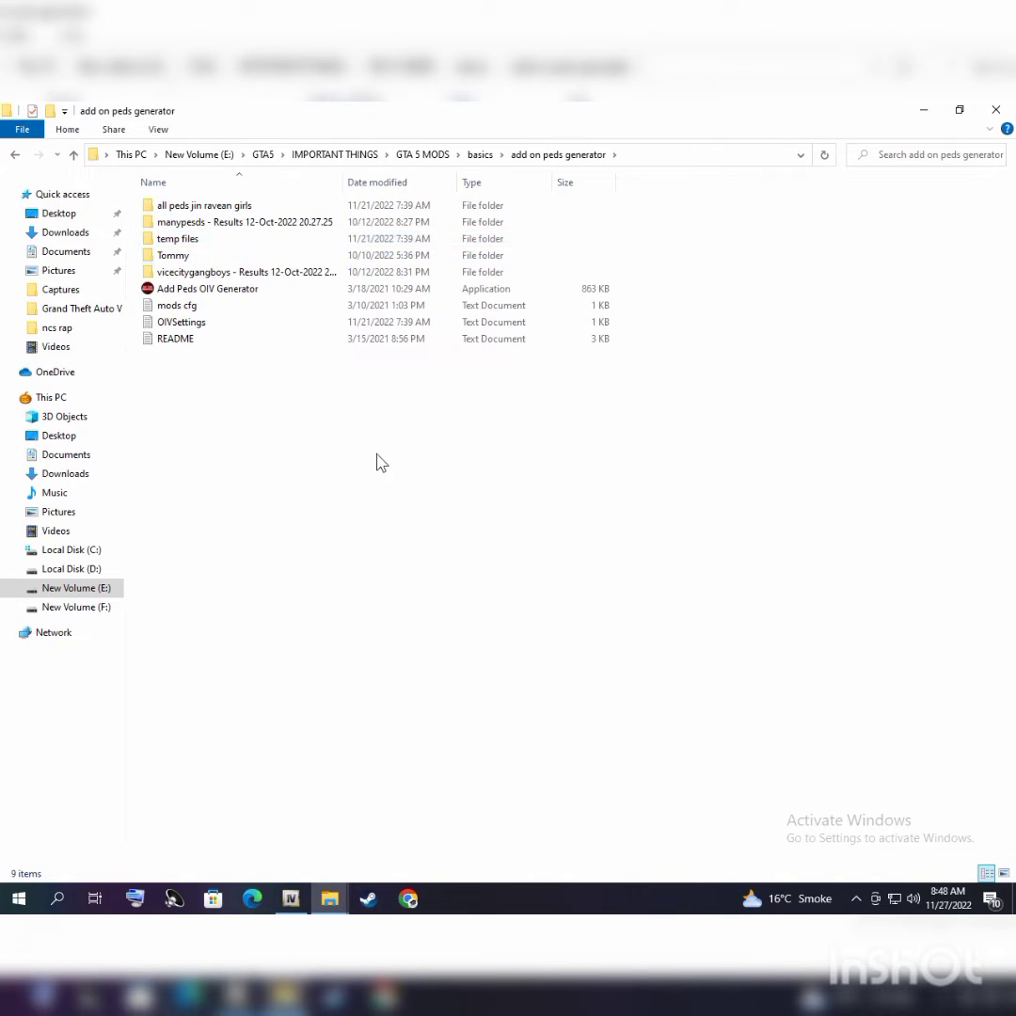
right_click(359, 476)
left_click(407, 539)
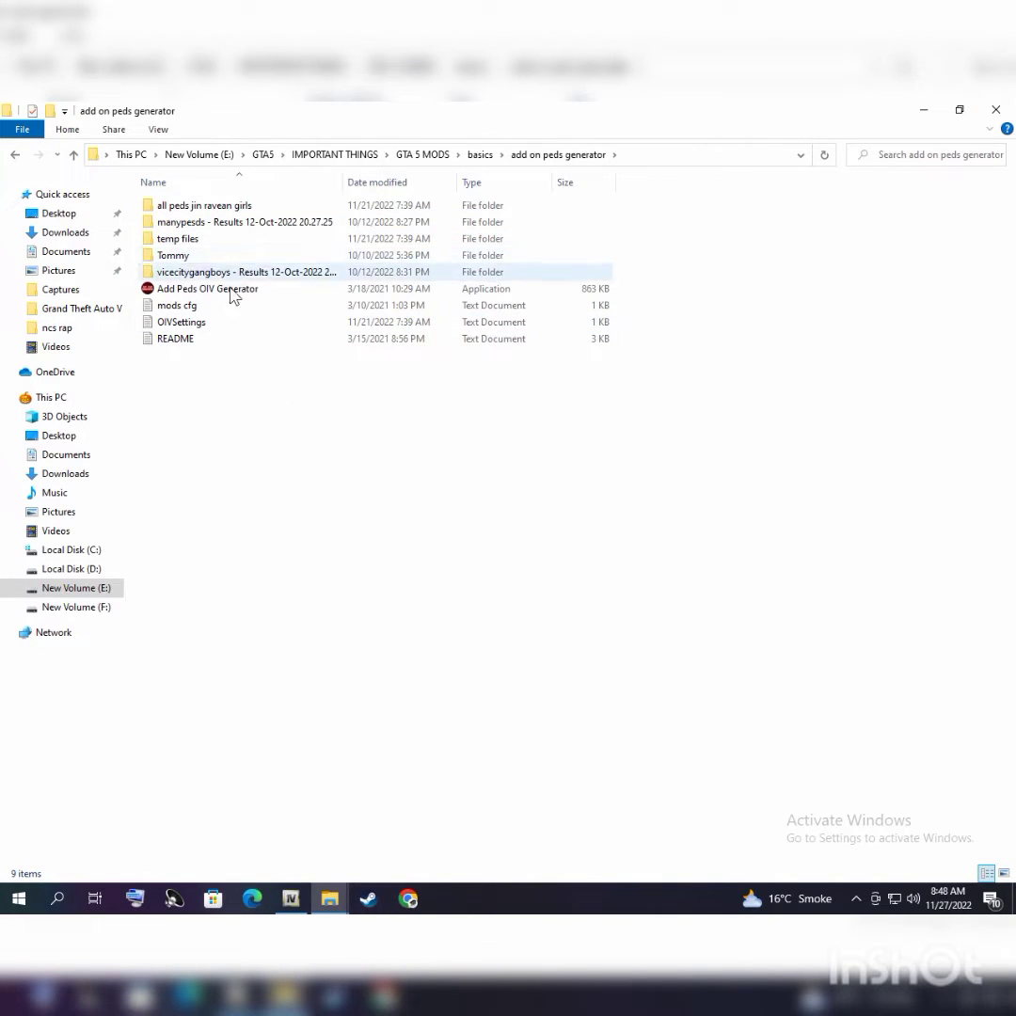
Launch the Add Peds OIV Generator application and approve its permission prompt
left_click_drag(227, 389, 215, 267)
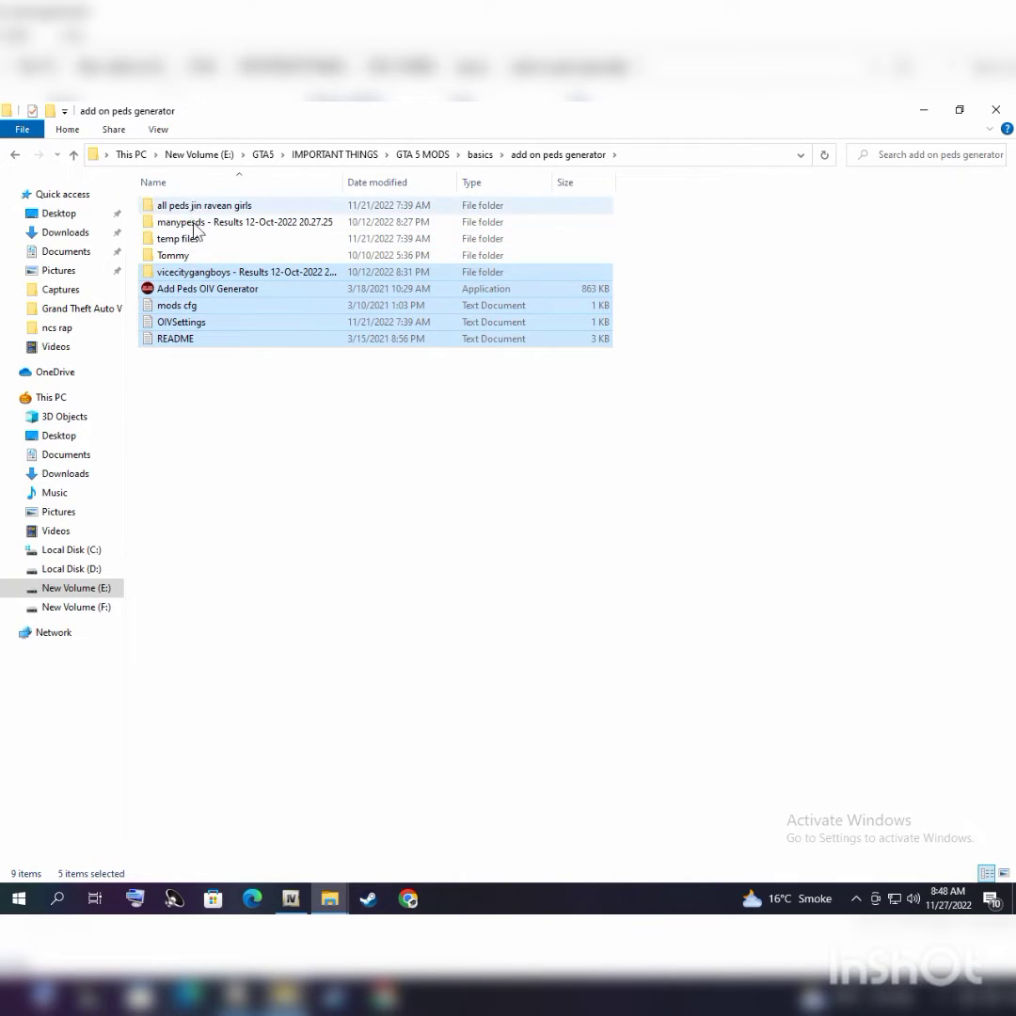
left_click(219, 291)
left_click(219, 294)
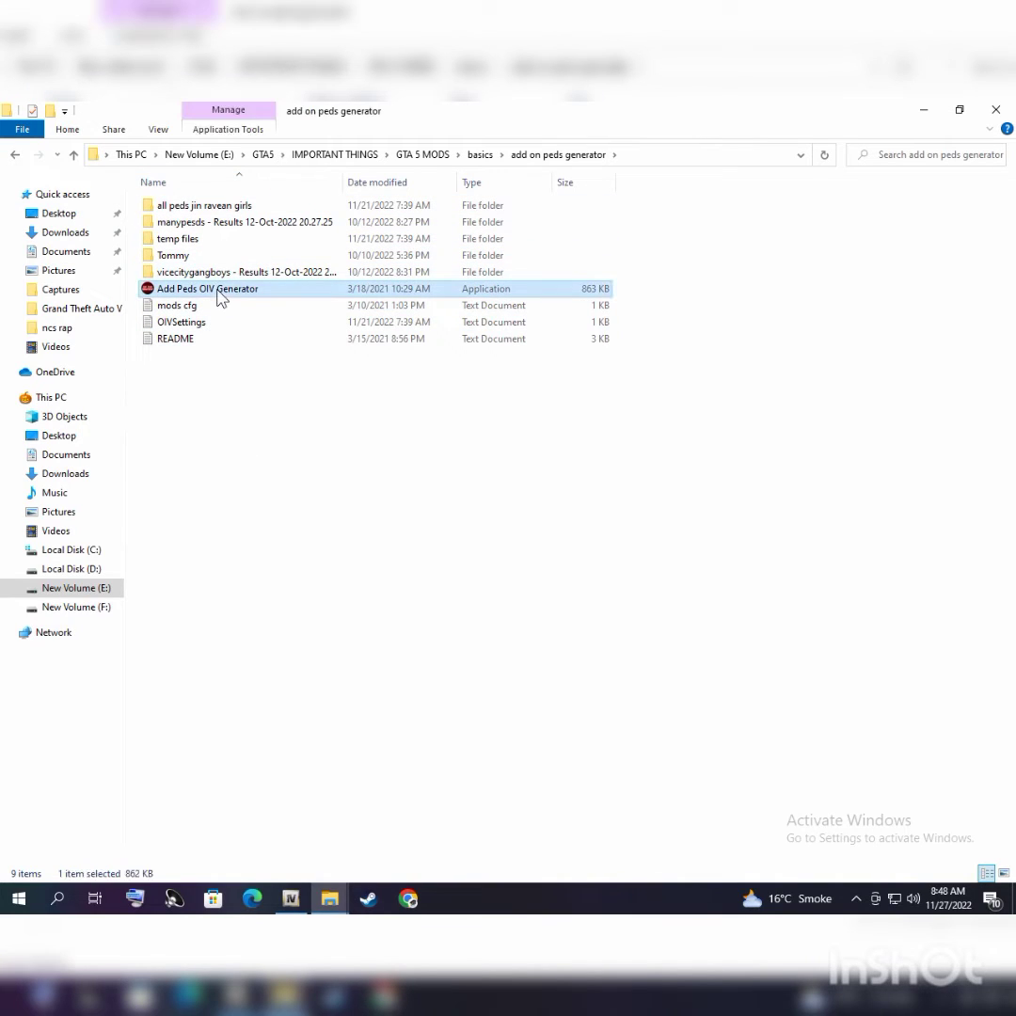
right_click(221, 295)
left_click(275, 318)
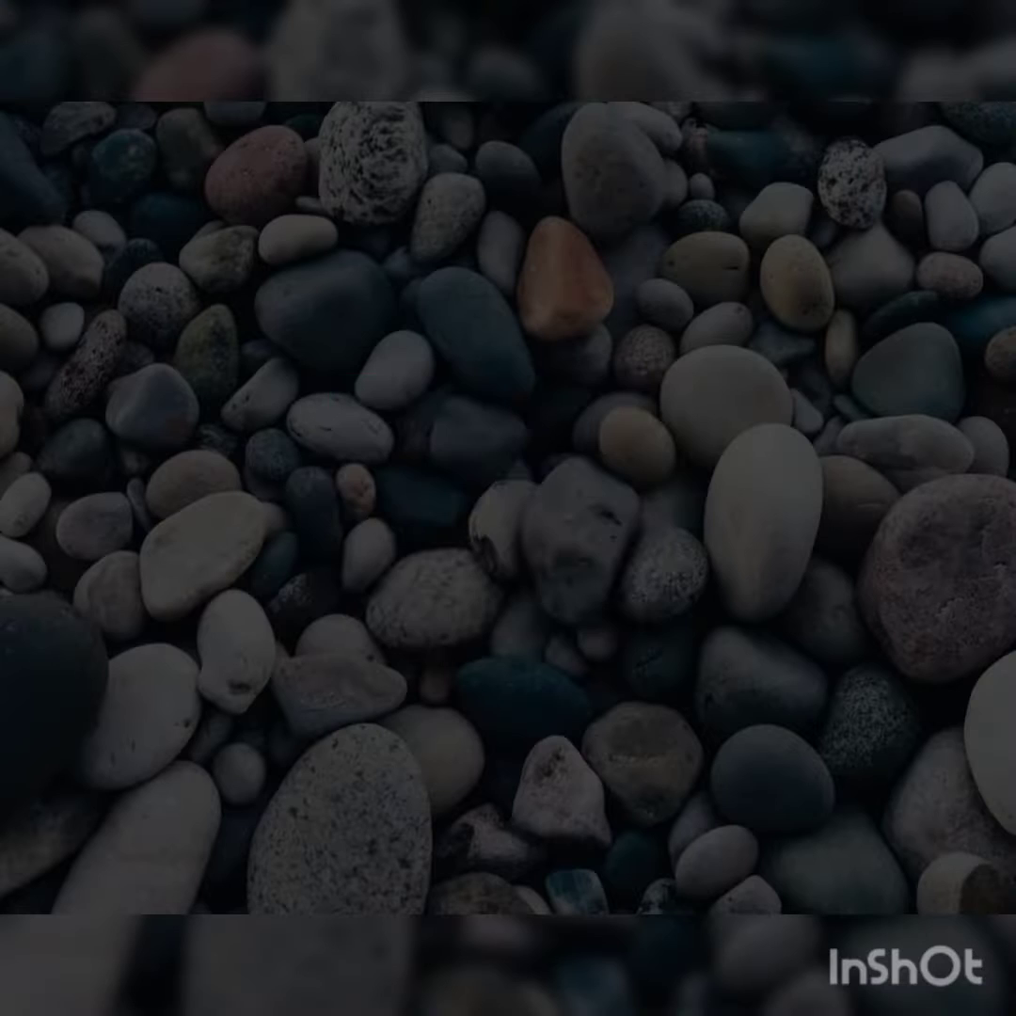
left_click(419, 610)
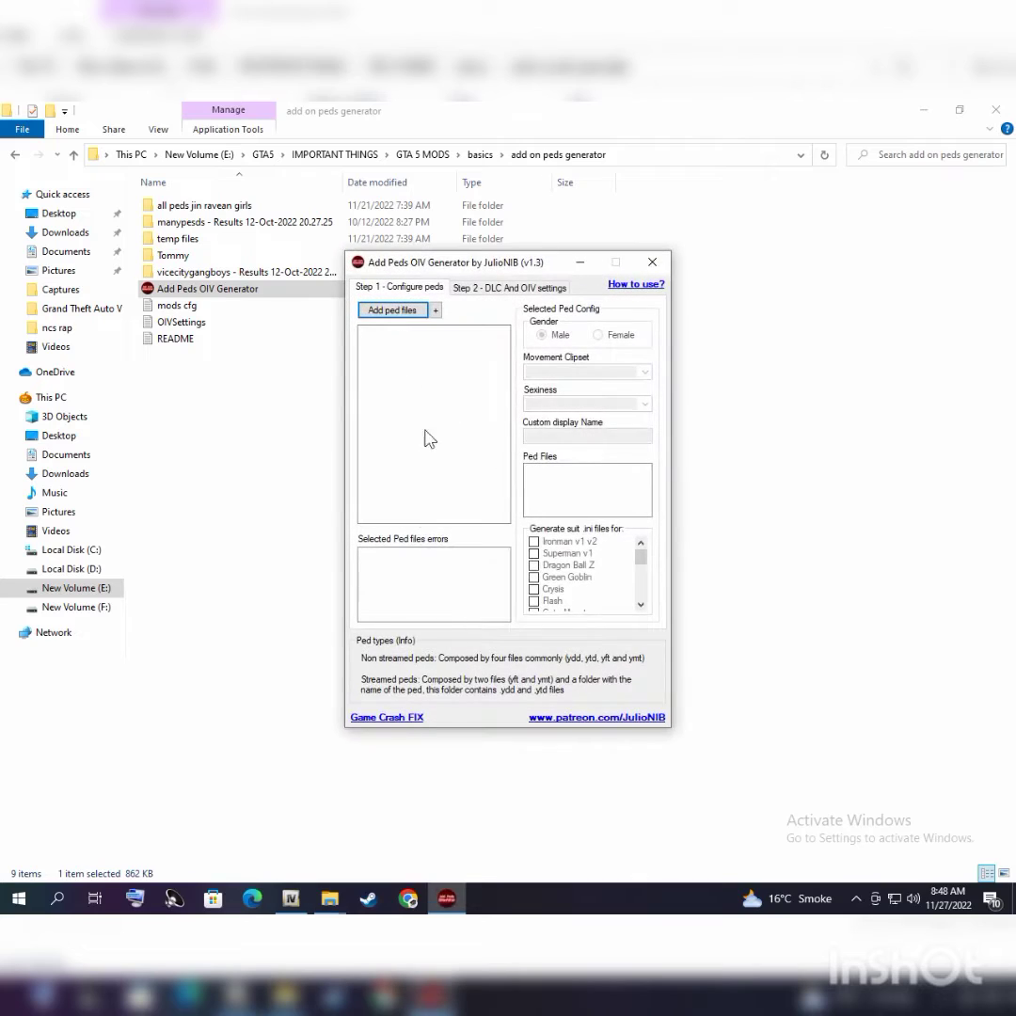
Add the BloodRavenXPUBG ped from STR_Blood Raven X PUBG and the jin ped from the chrachters jin folder to the generator
left_click(395, 312)
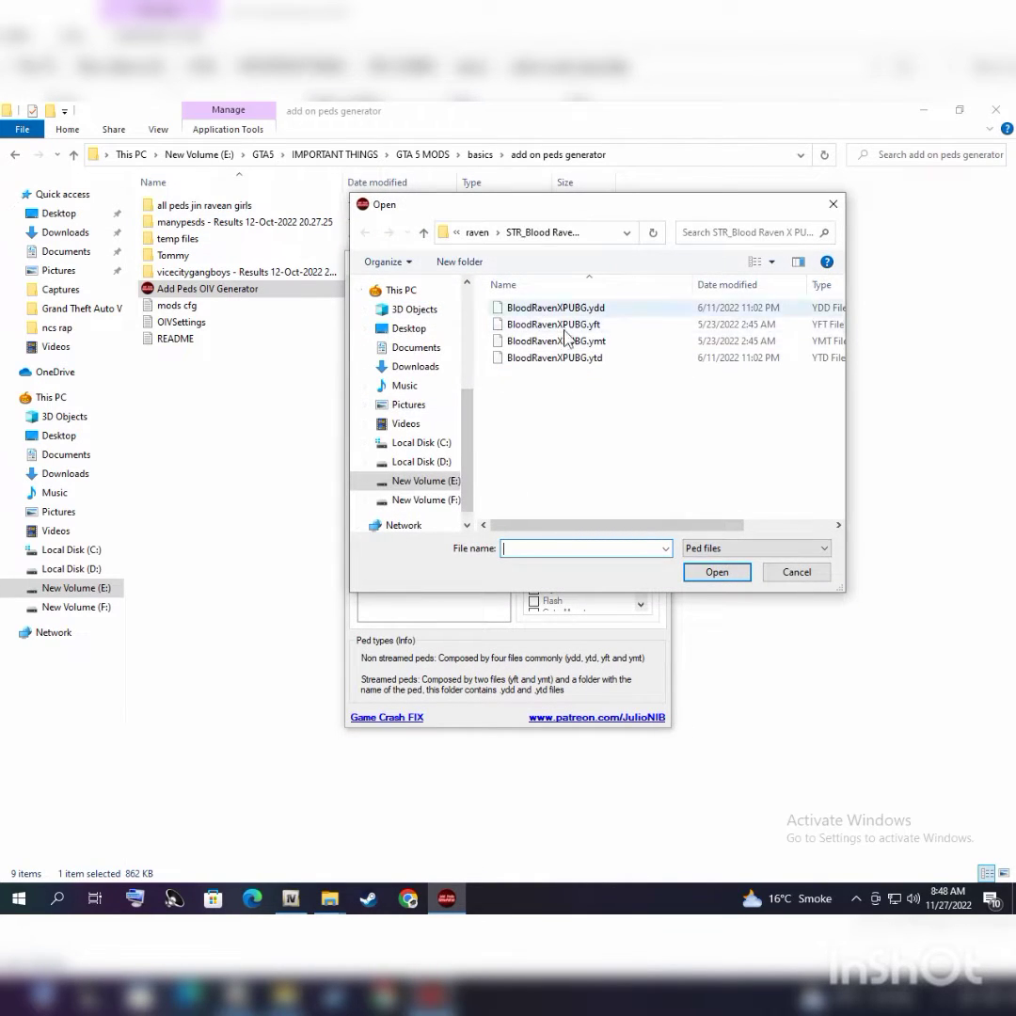
left_click(556, 308)
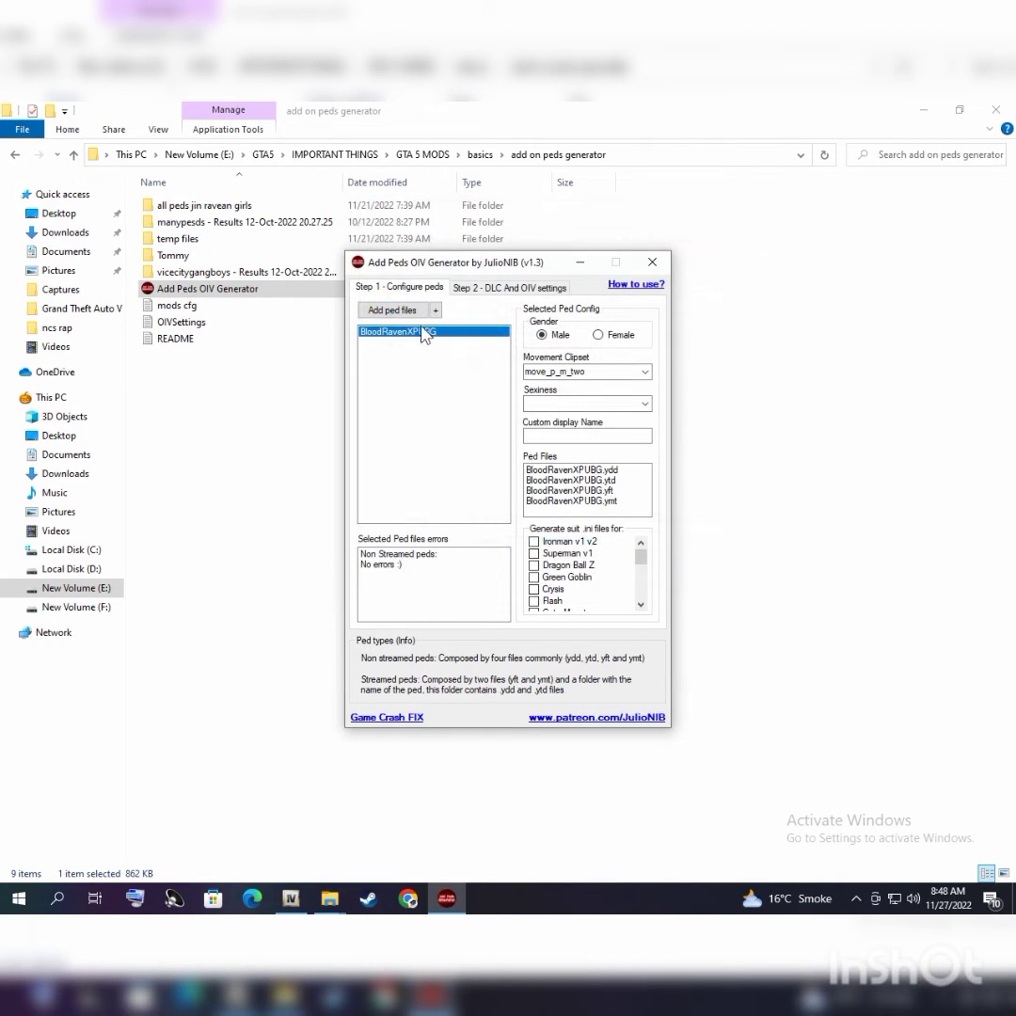
left_click(395, 310)
left_click(477, 232)
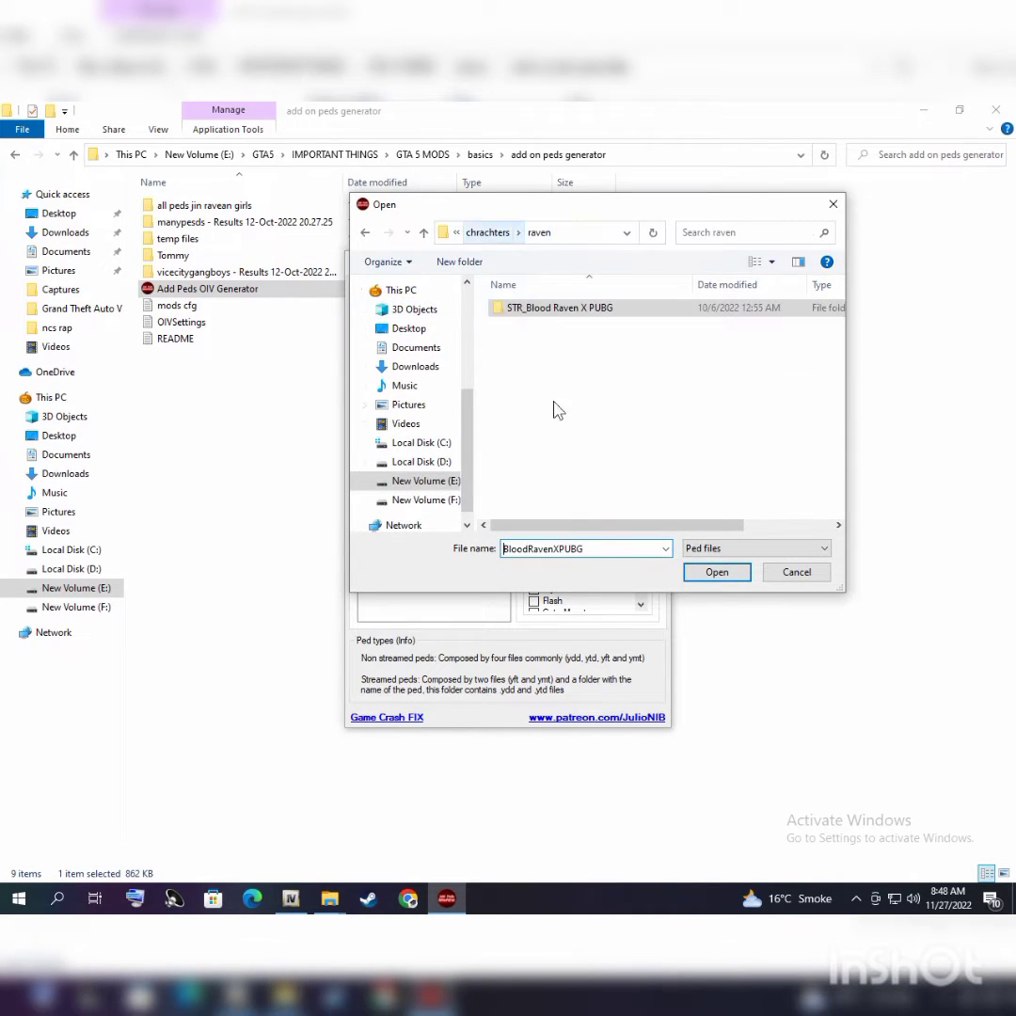
left_click(477, 234)
double_click(517, 323)
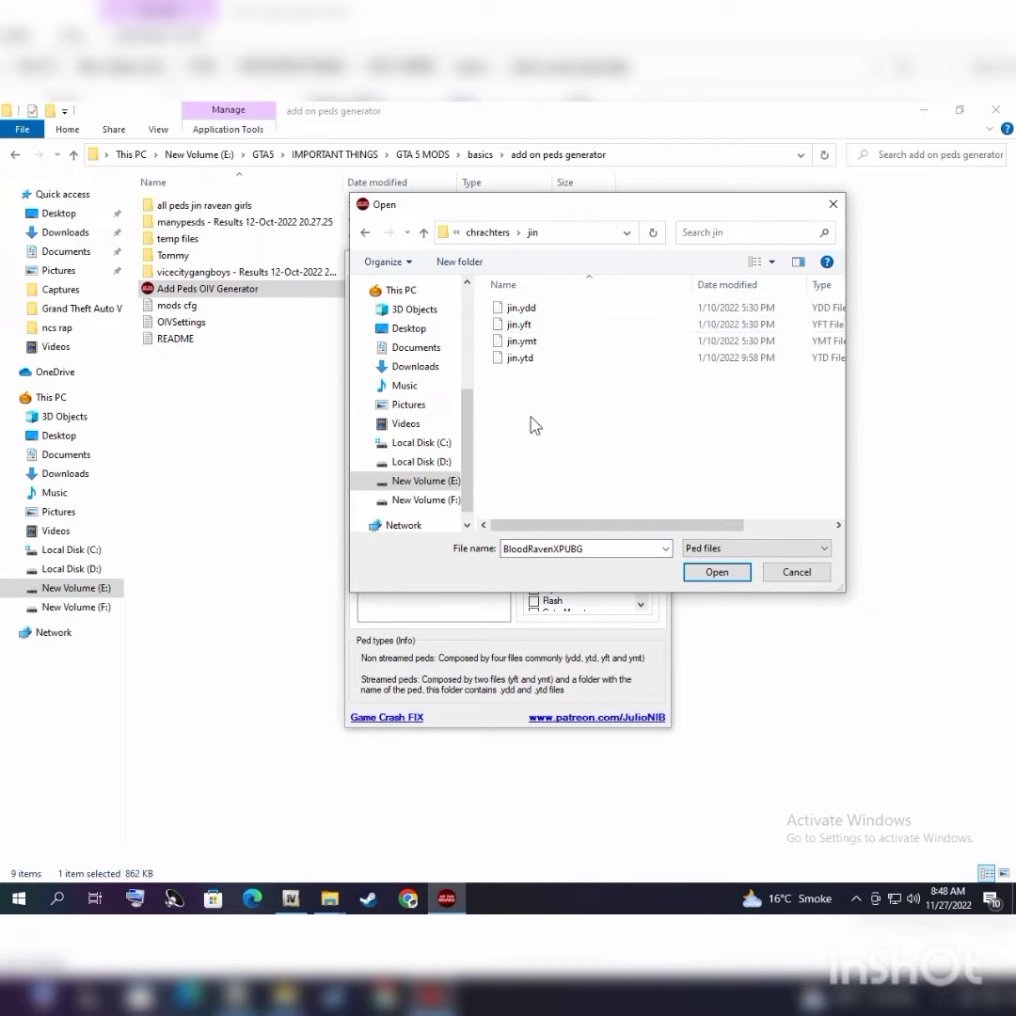
left_click(521, 358)
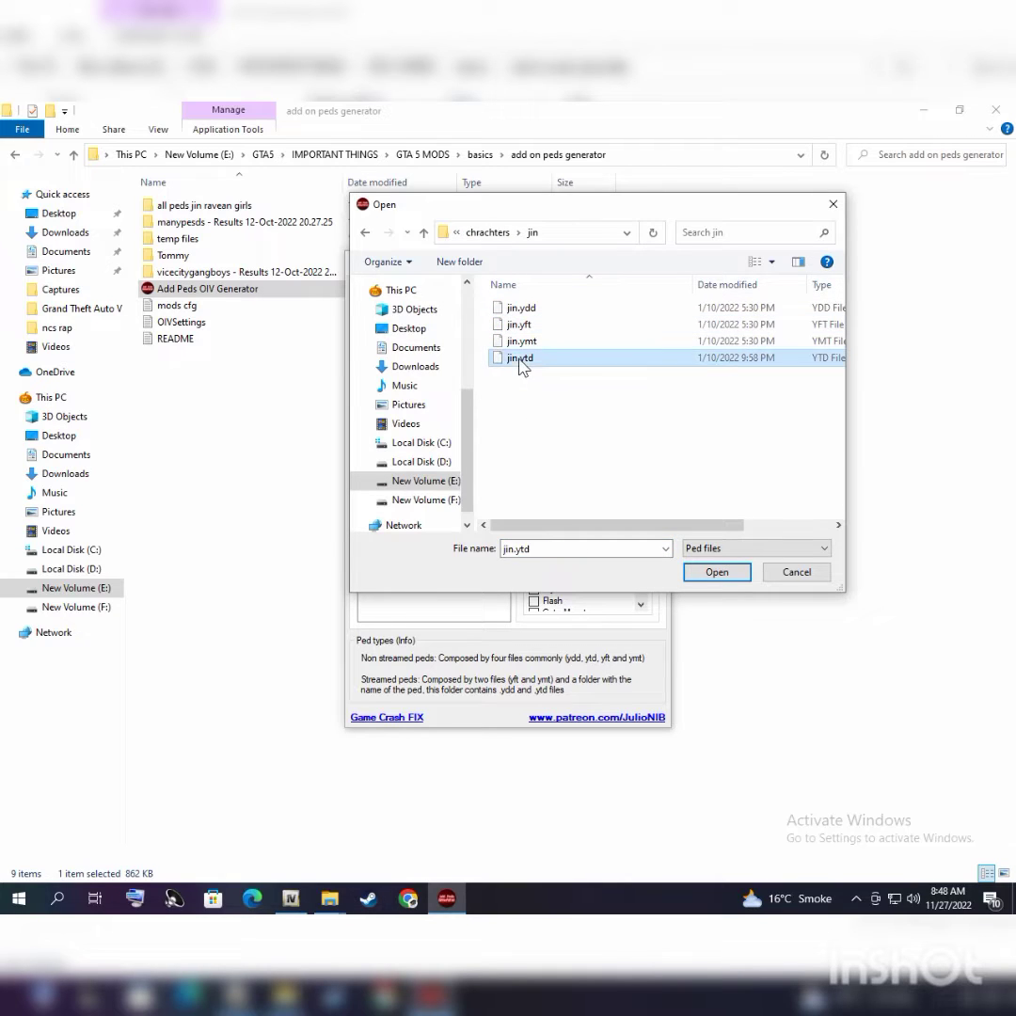
left_click(716, 572)
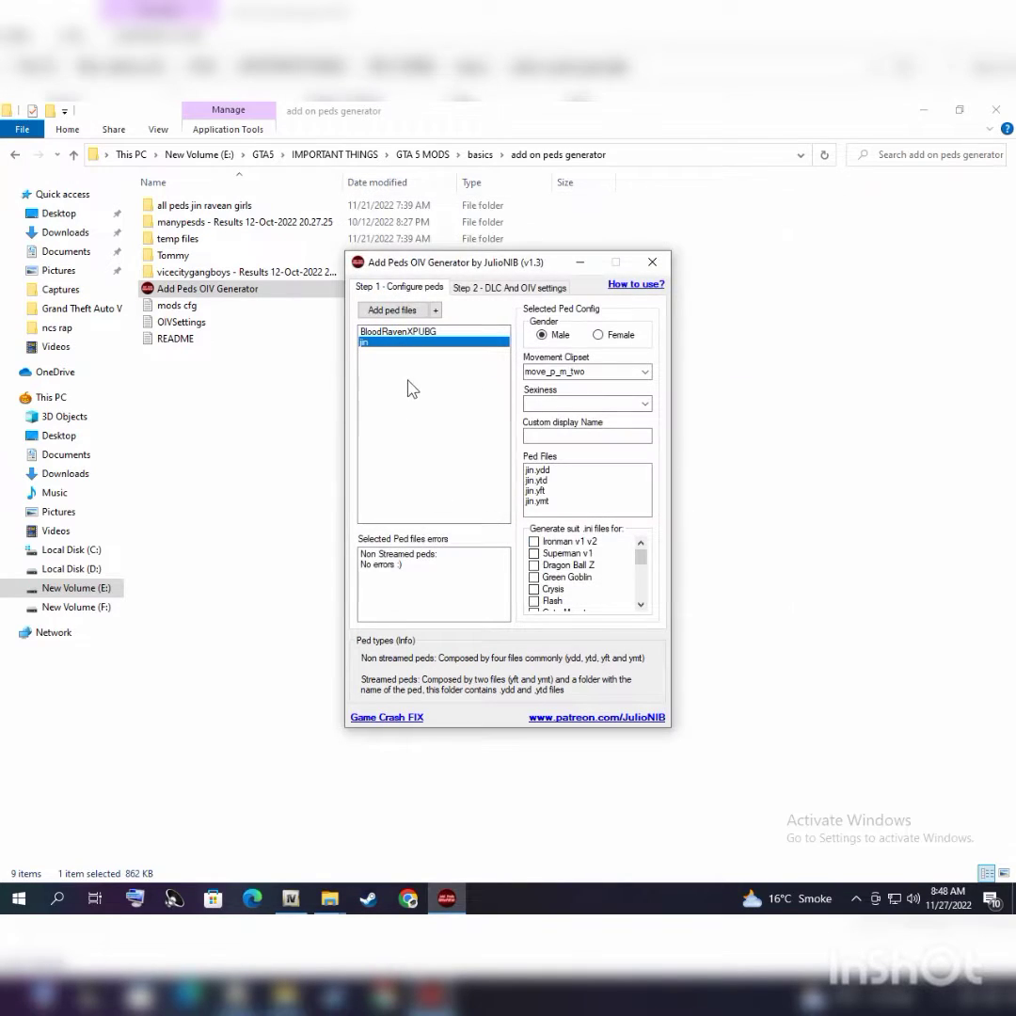
left_click(425, 332)
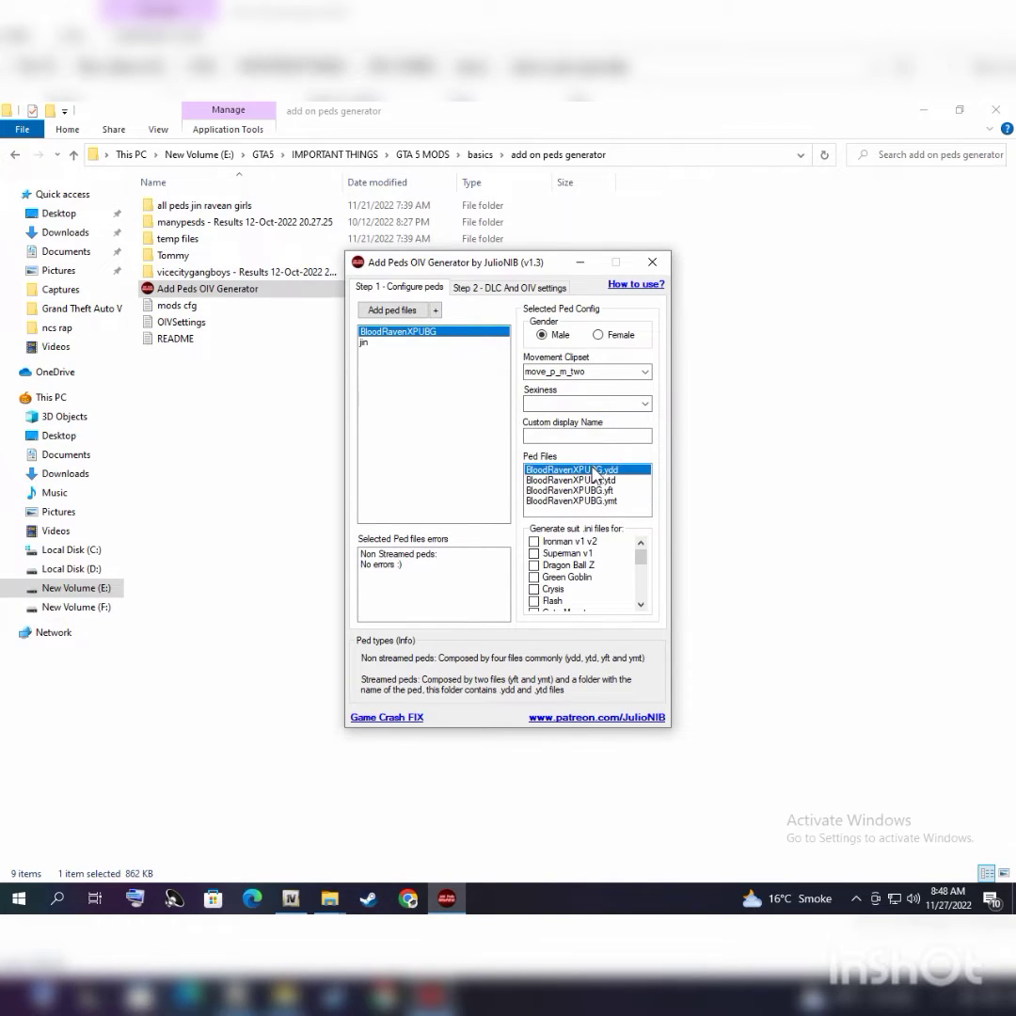
left_click(425, 343)
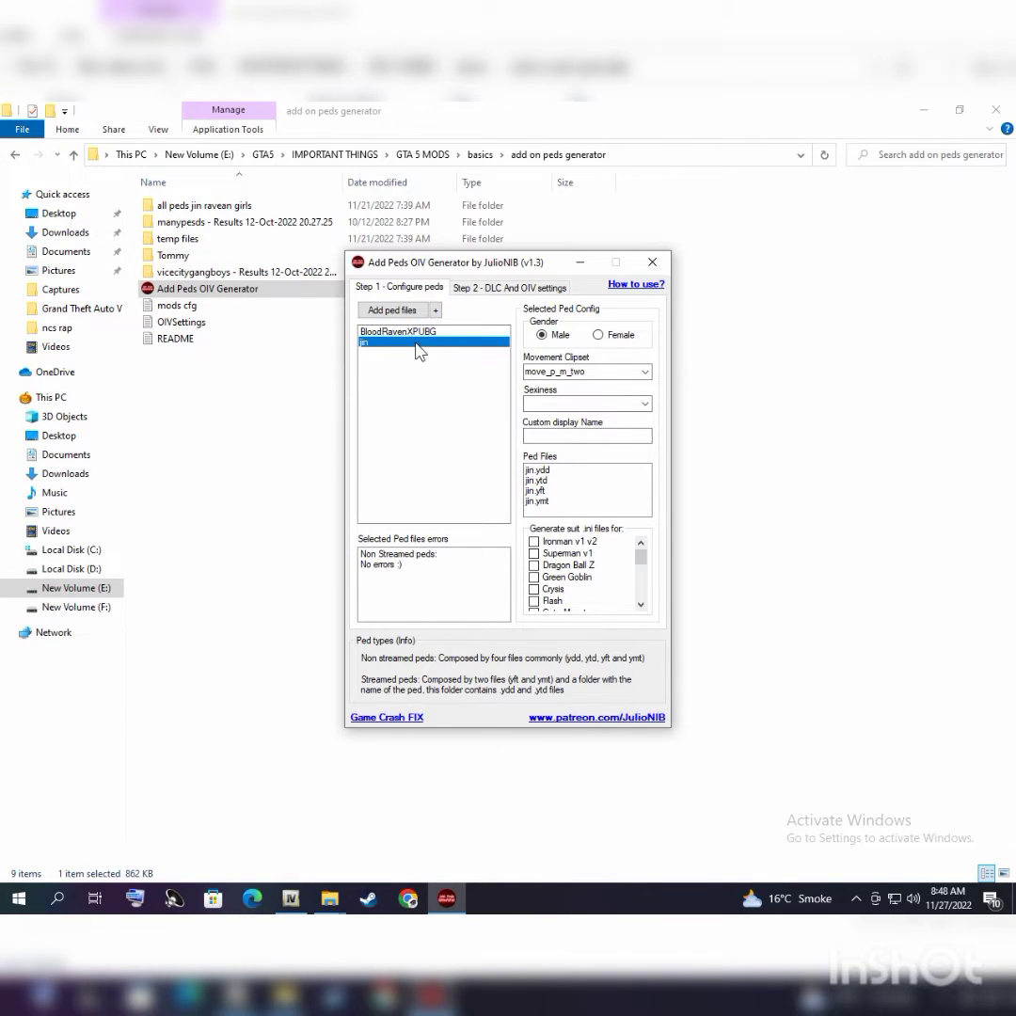
key("Up")
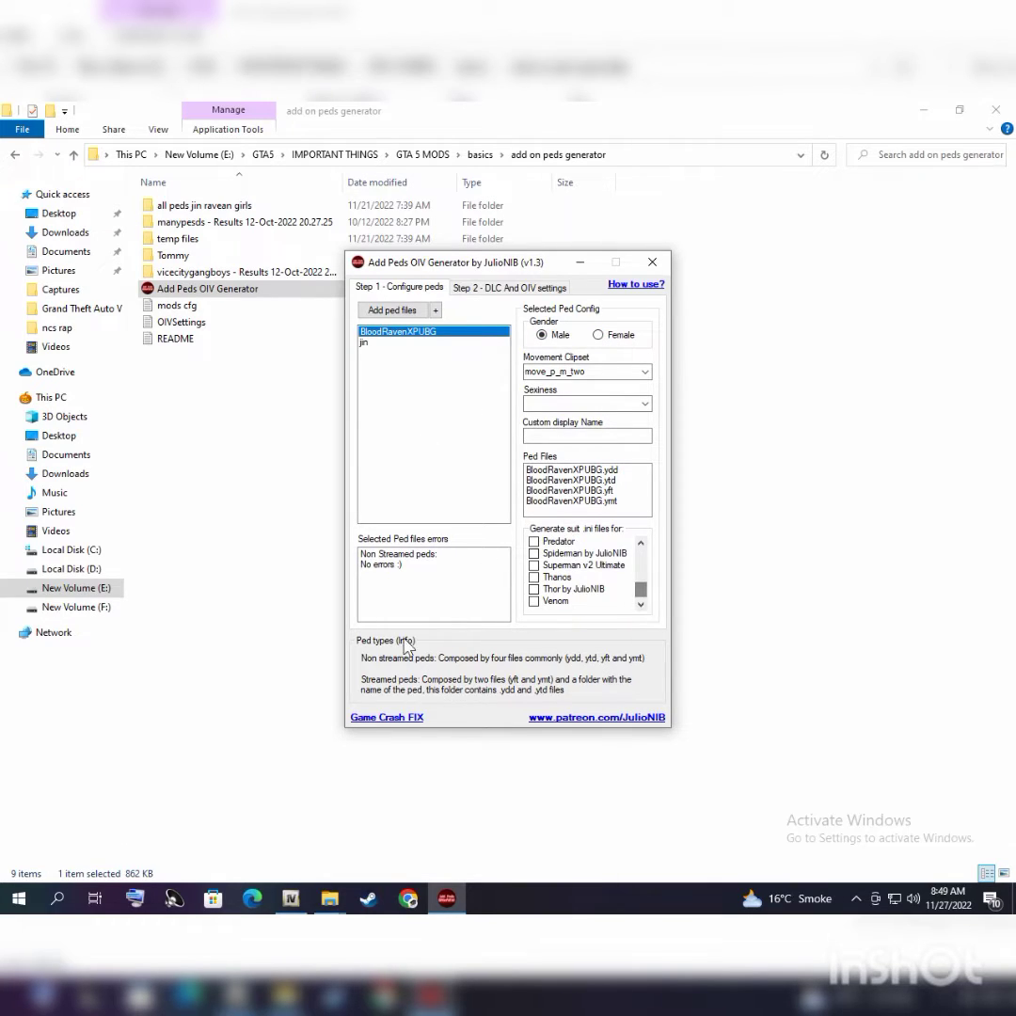
left_click(383, 343)
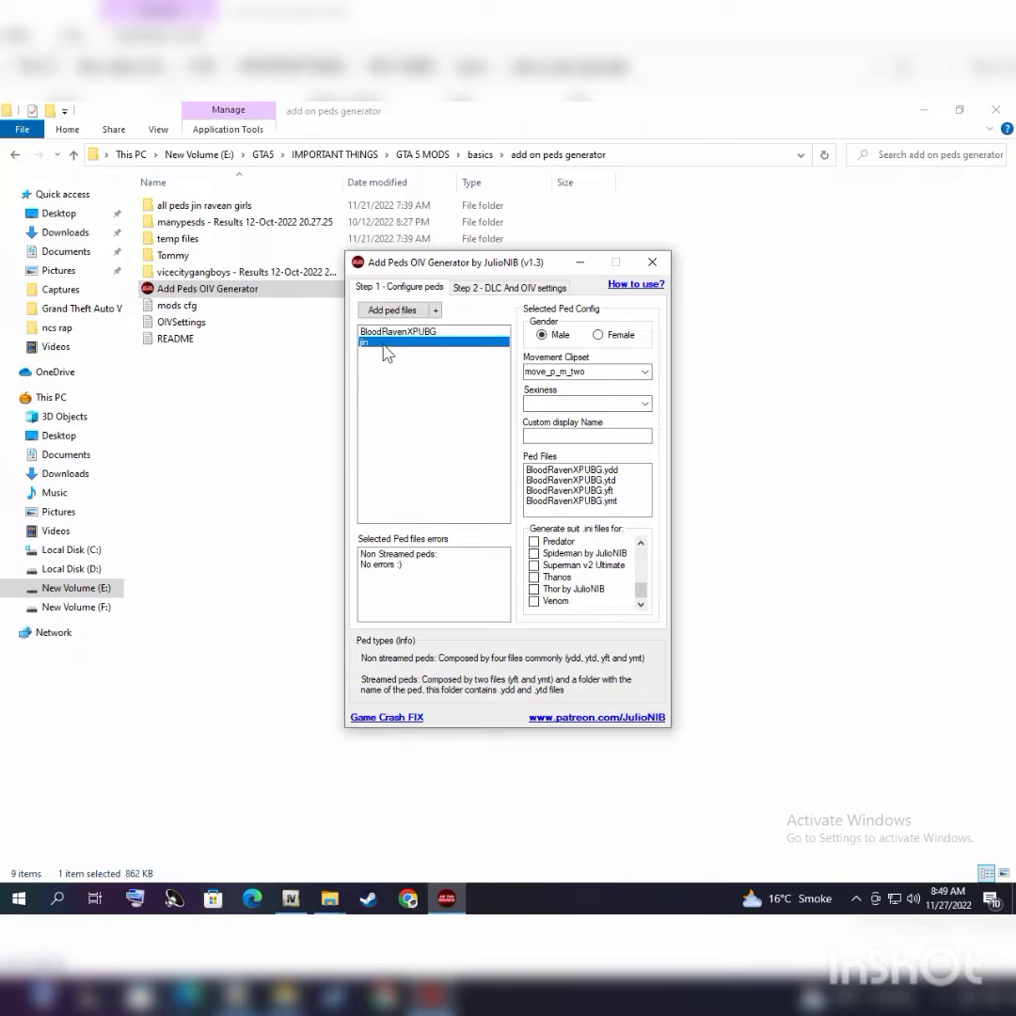
left_click(381, 344)
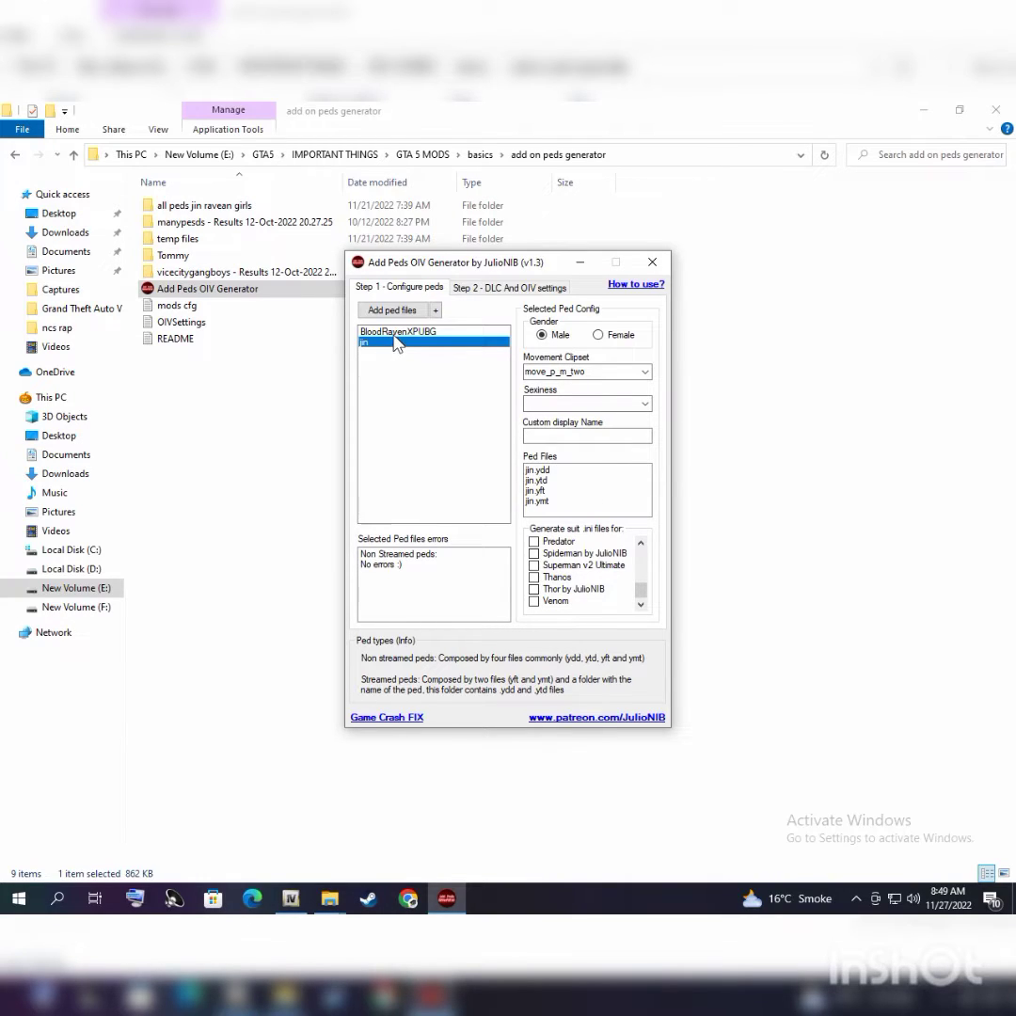
left_click(393, 344)
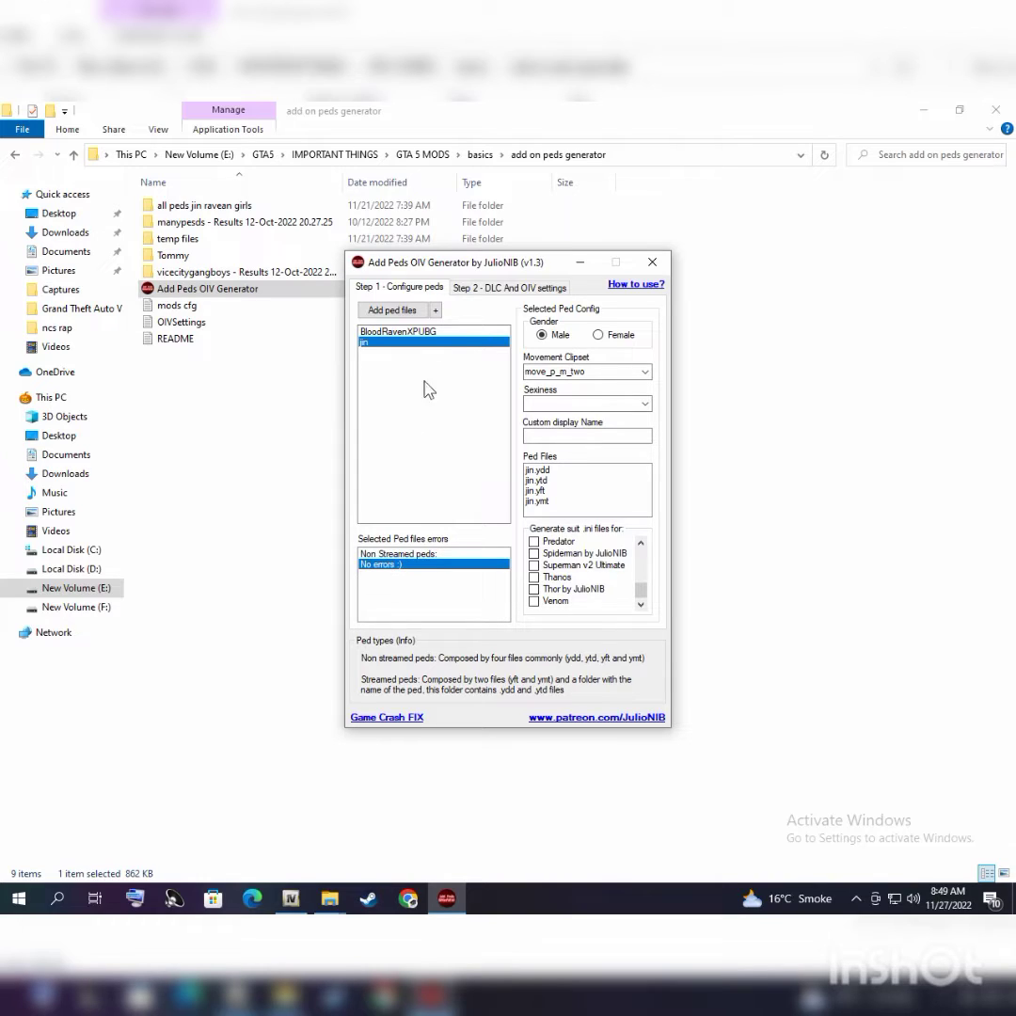
Generate the OIV package with DLC name peds_BloodRavenXPUBG and open its results folder after closing the generator
left_click(500, 299)
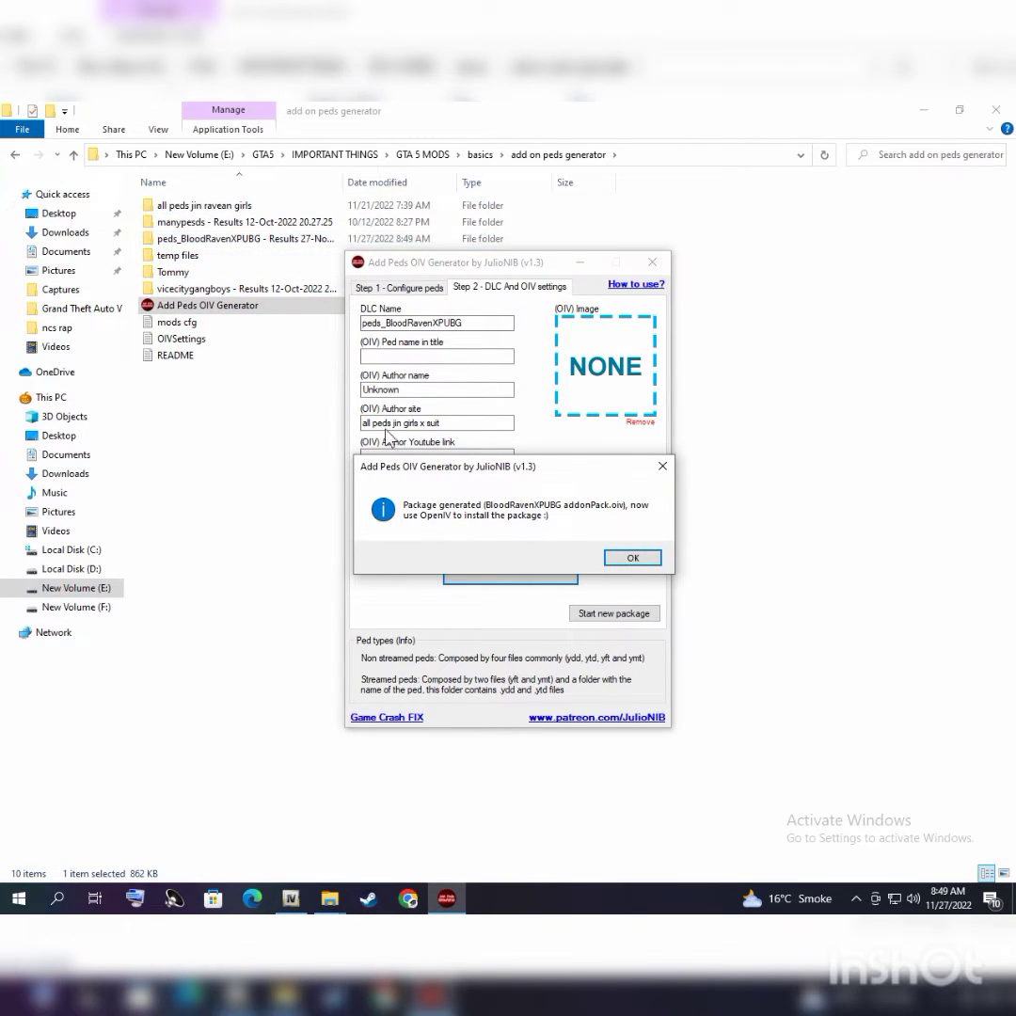
left_click_drag(442, 481, 456, 535)
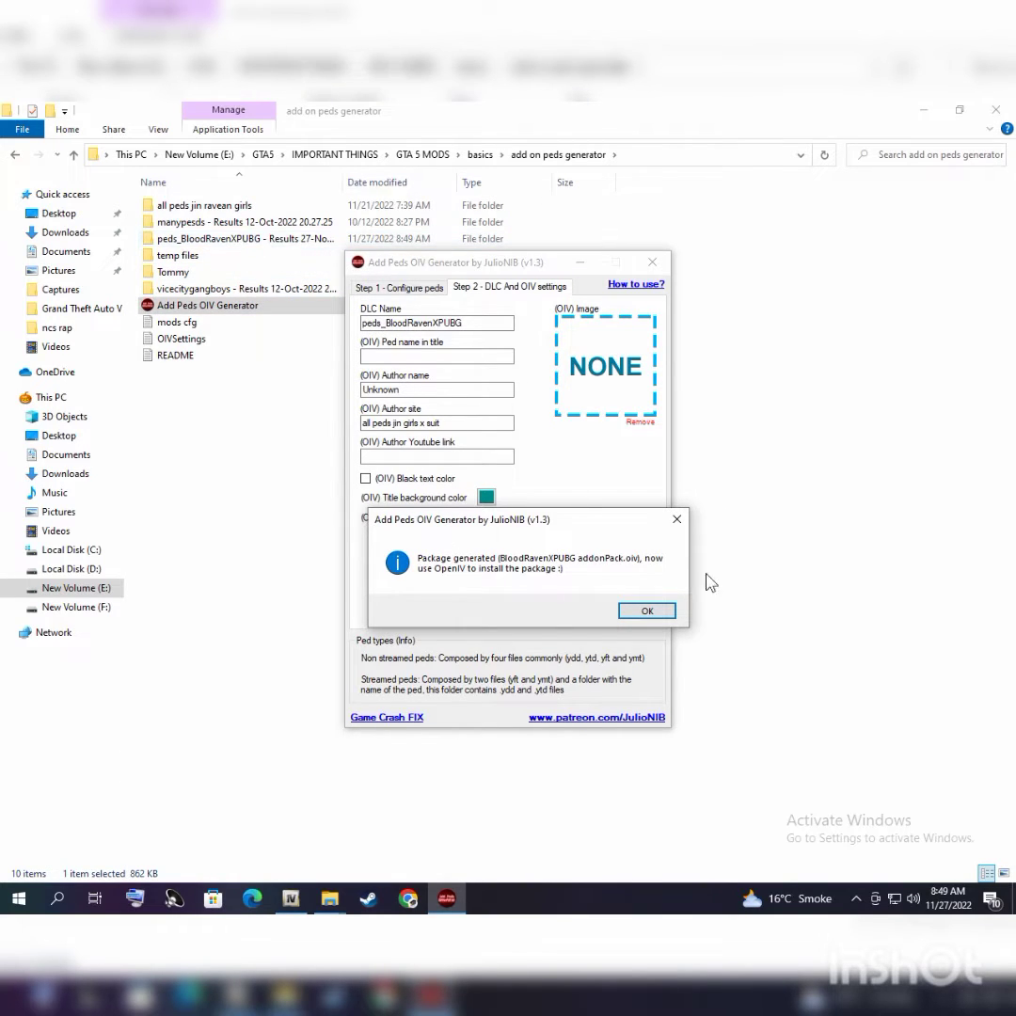
left_click(647, 610)
left_click(652, 263)
double_click(247, 241)
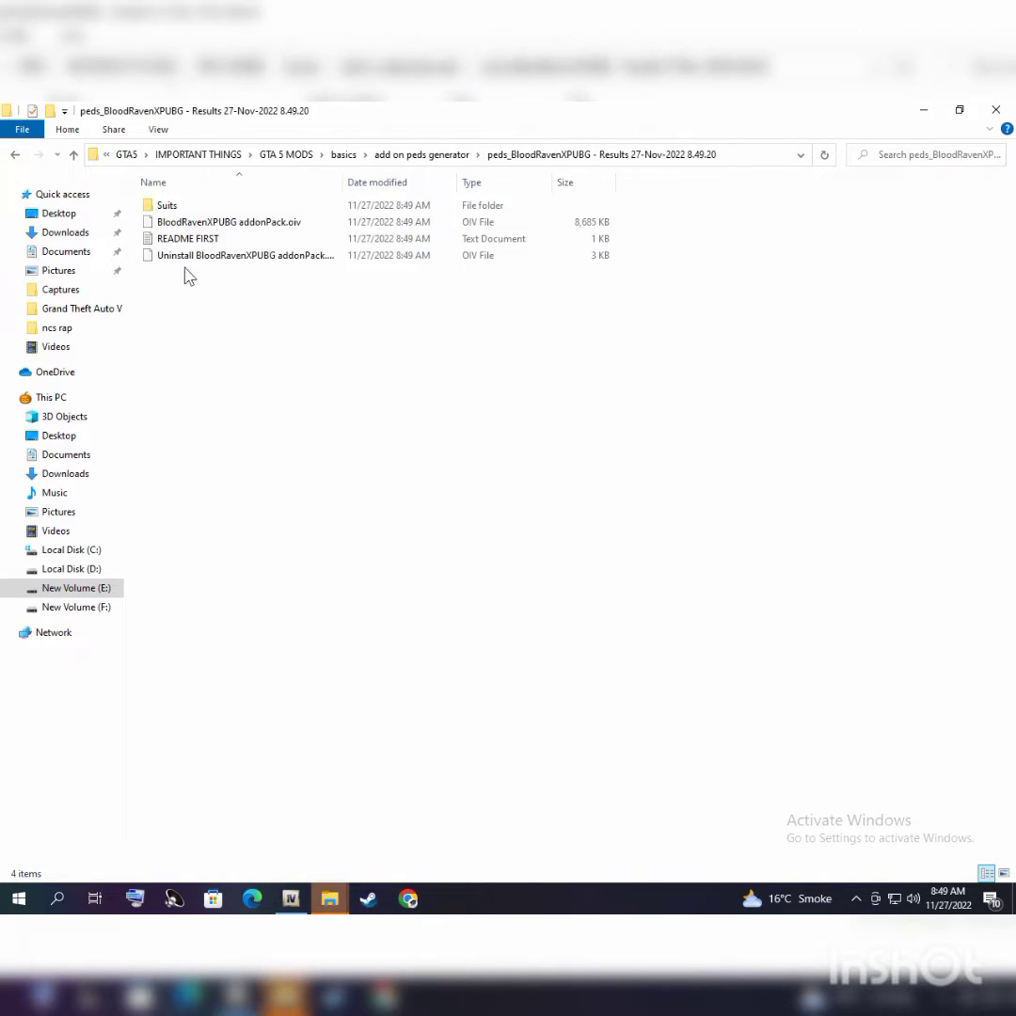
Examine the generated results folder, including its Suits subfolder and the BloodRavenXPUBG addonPack.oiv file
right_click(219, 301)
left_click(259, 364)
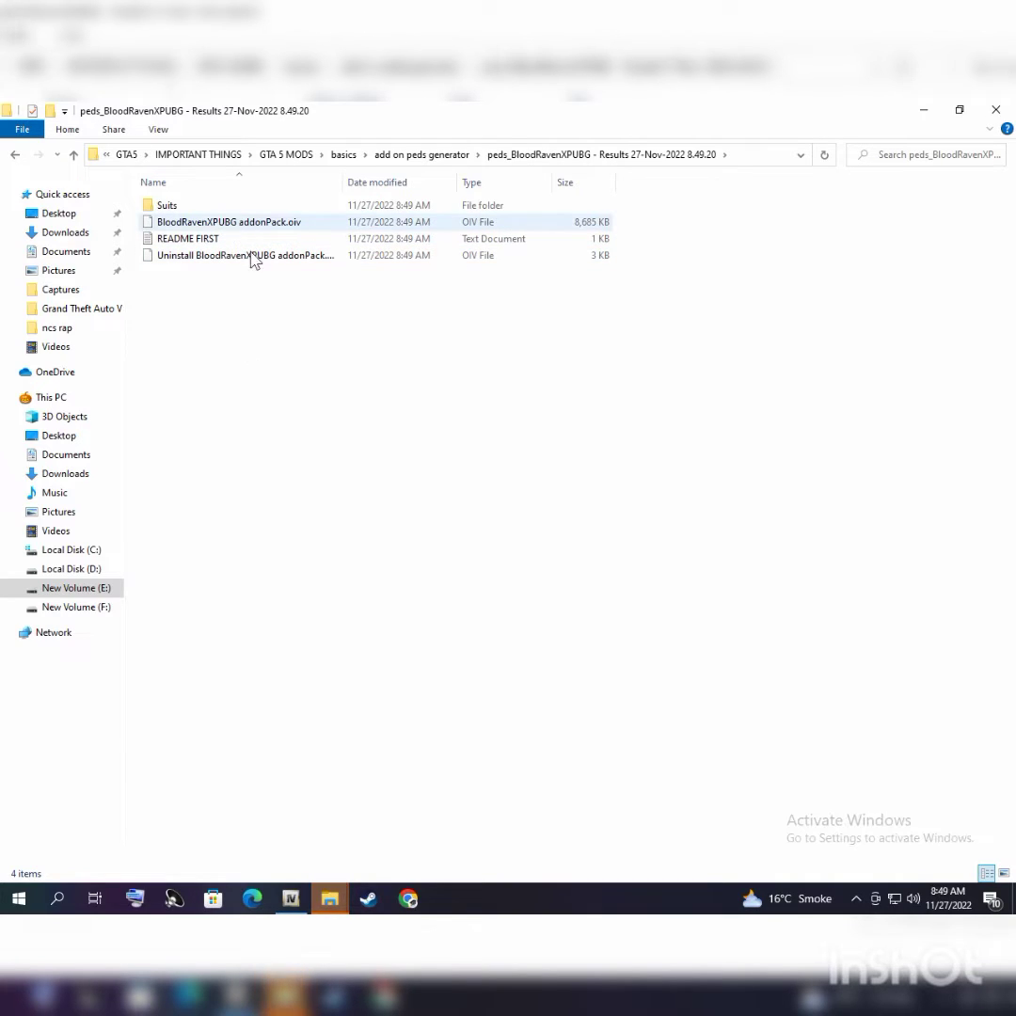
left_click(242, 226)
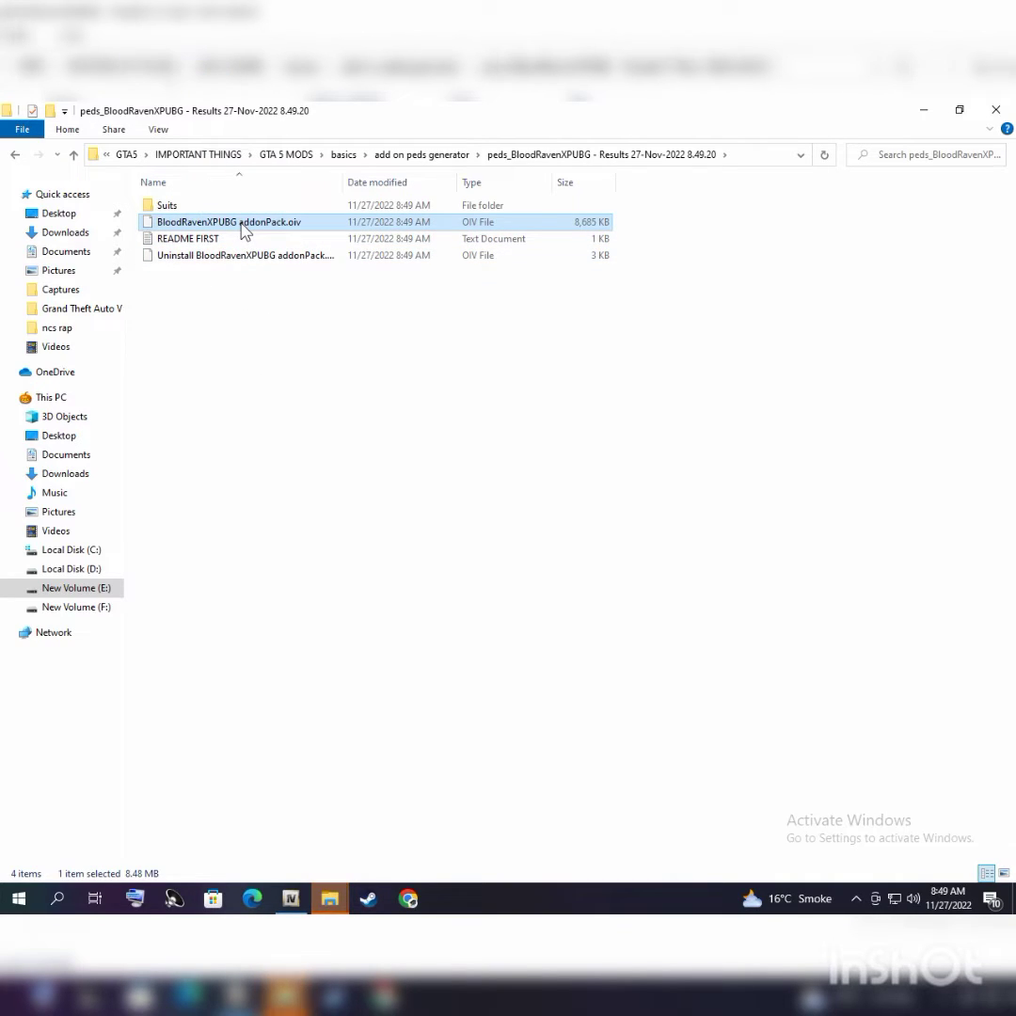
double_click(184, 207)
left_click(16, 156)
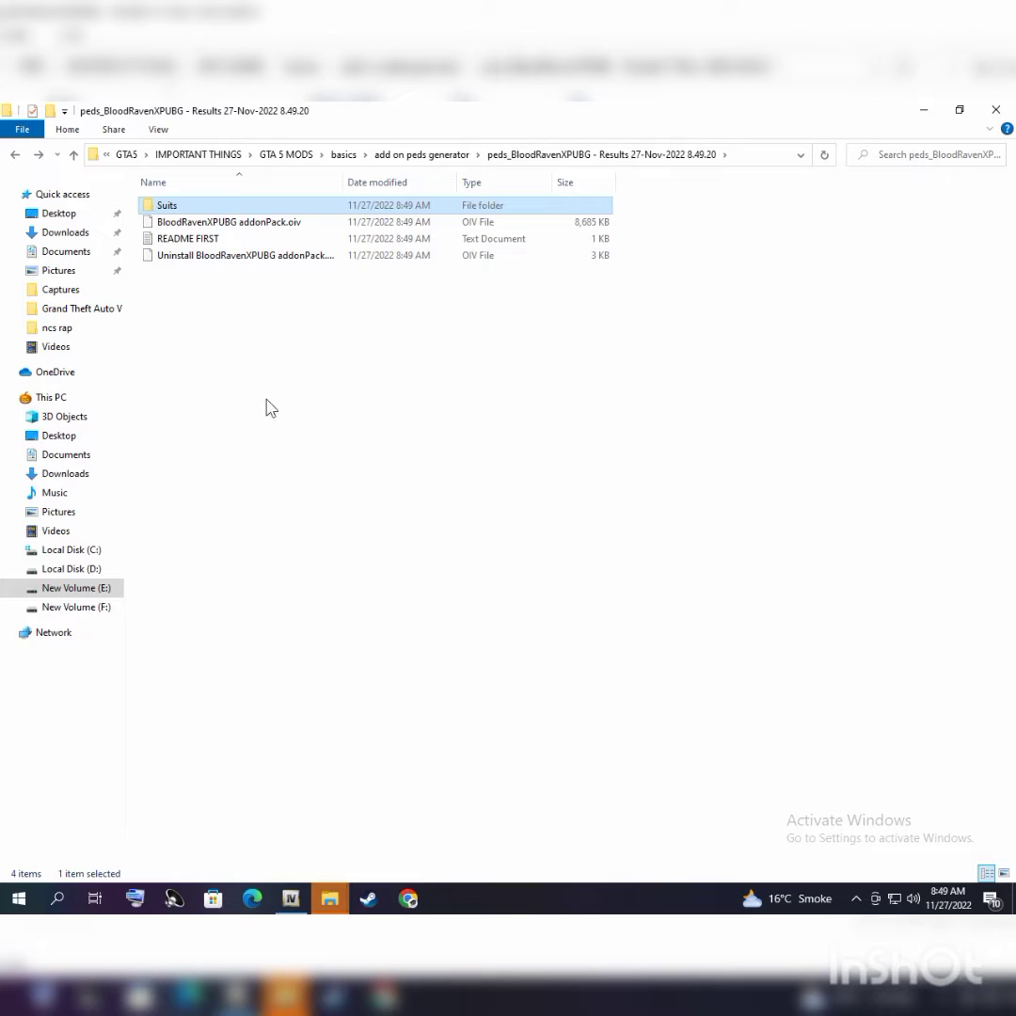
left_click(268, 224)
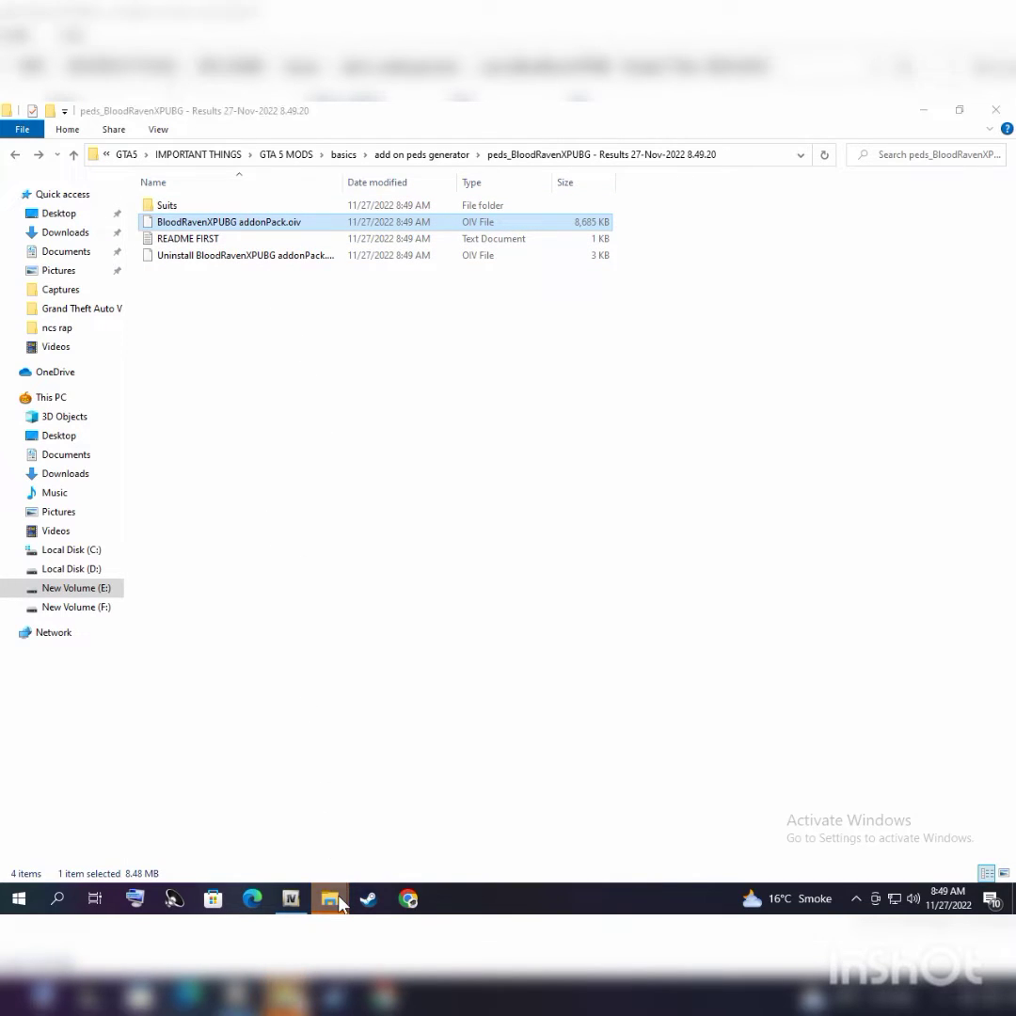
Close all open File Explorer windows, including the STR_Blood Raven X PUBG and jin folders
mouse_move(329, 898)
left_click(669, 741)
left_click(574, 741)
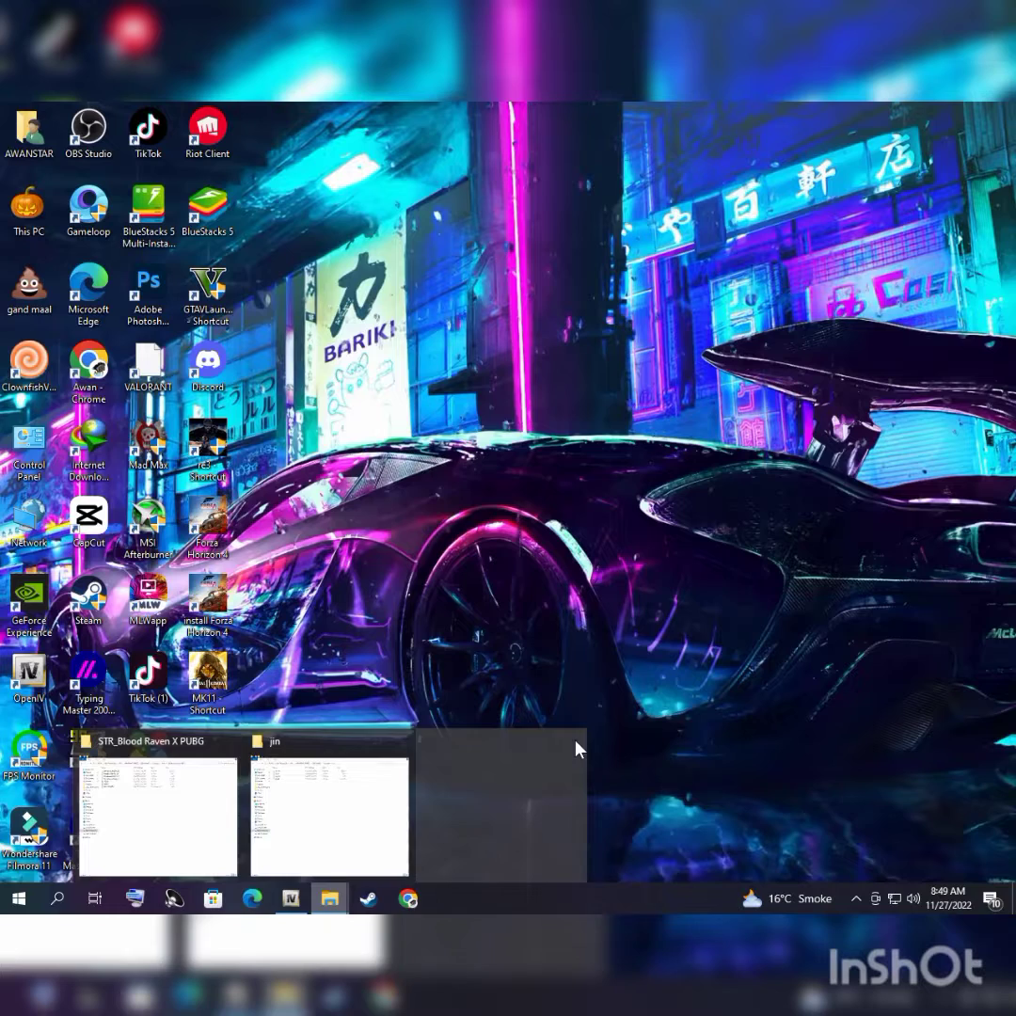
left_click(490, 741)
left_click(402, 743)
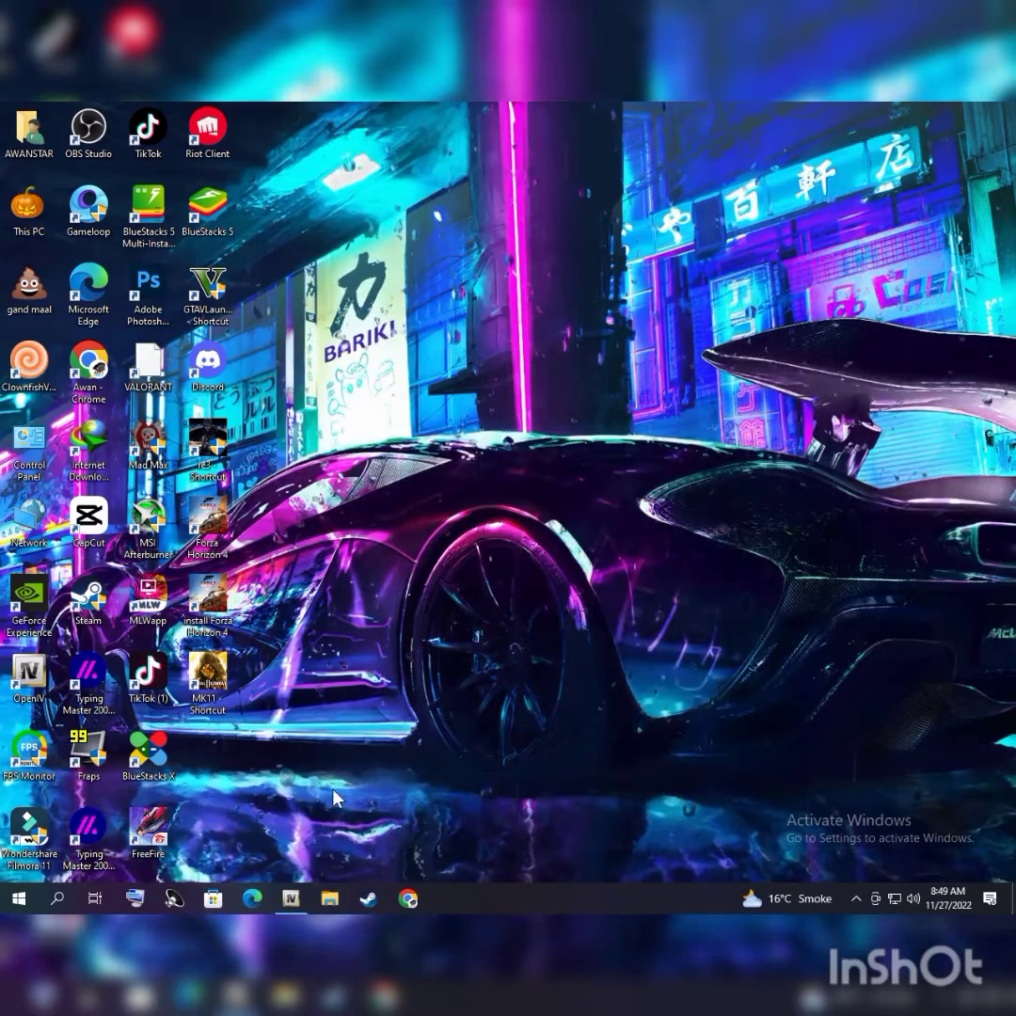
Open the NIBSHDotNet and NIBmods menu R9c.zip archive from GTA 5 MODS > basics > nib menyoo on the E: drive
double_click(29, 209)
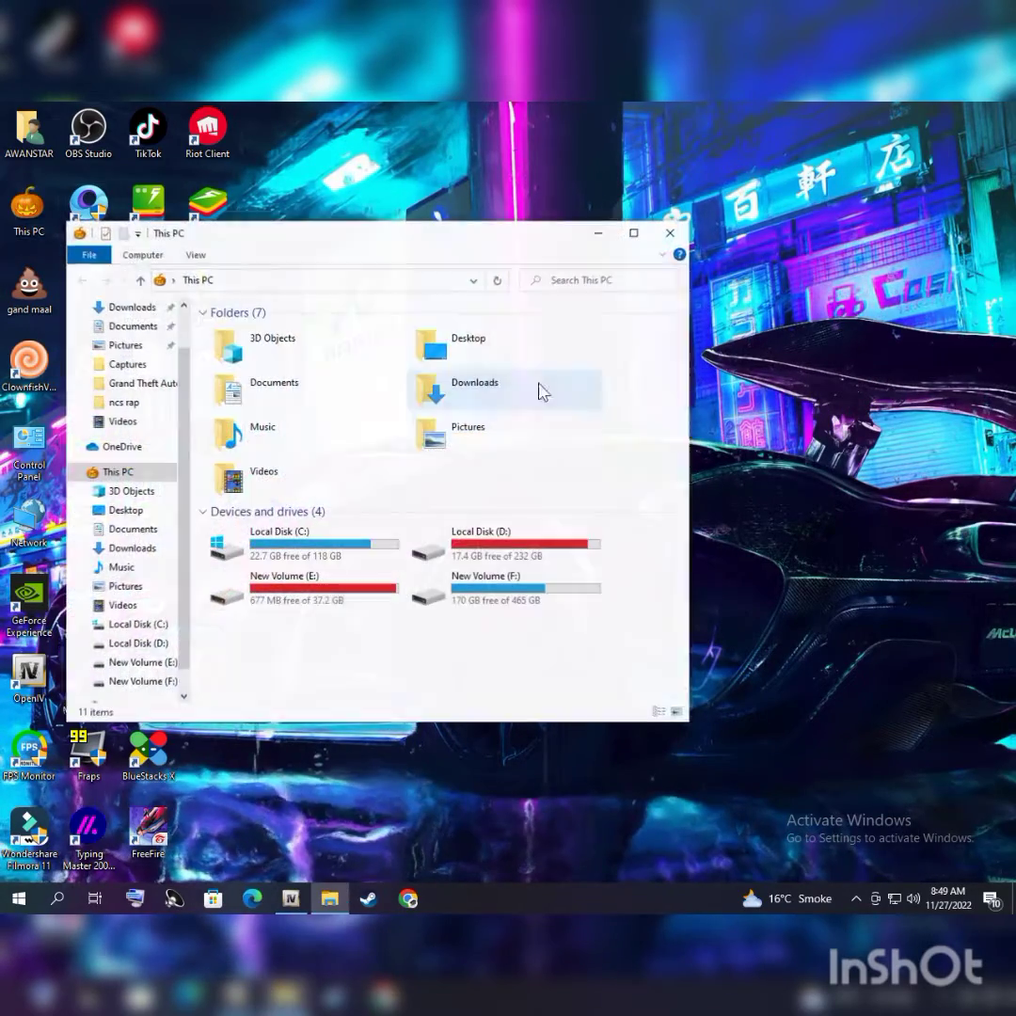
left_click(637, 237)
right_click(560, 433)
left_click(597, 490)
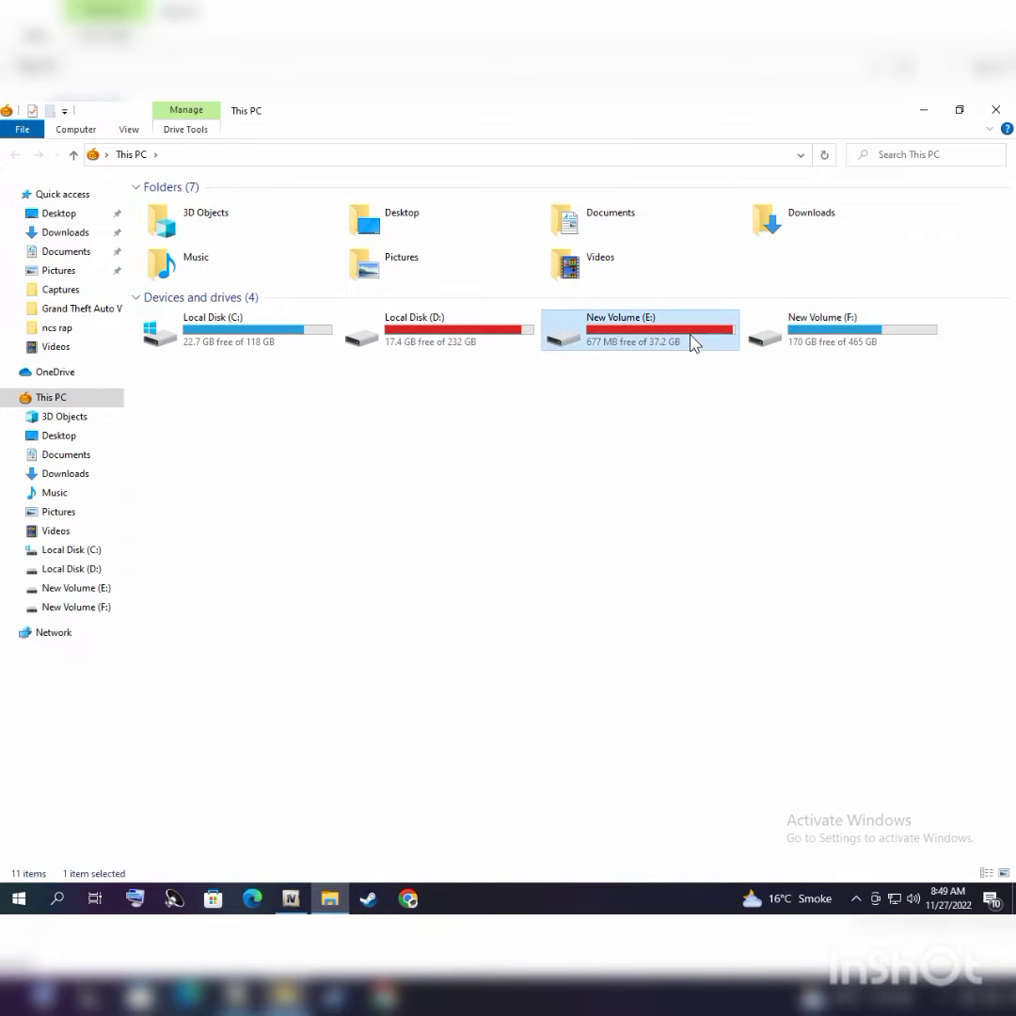
double_click(692, 343)
double_click(273, 235)
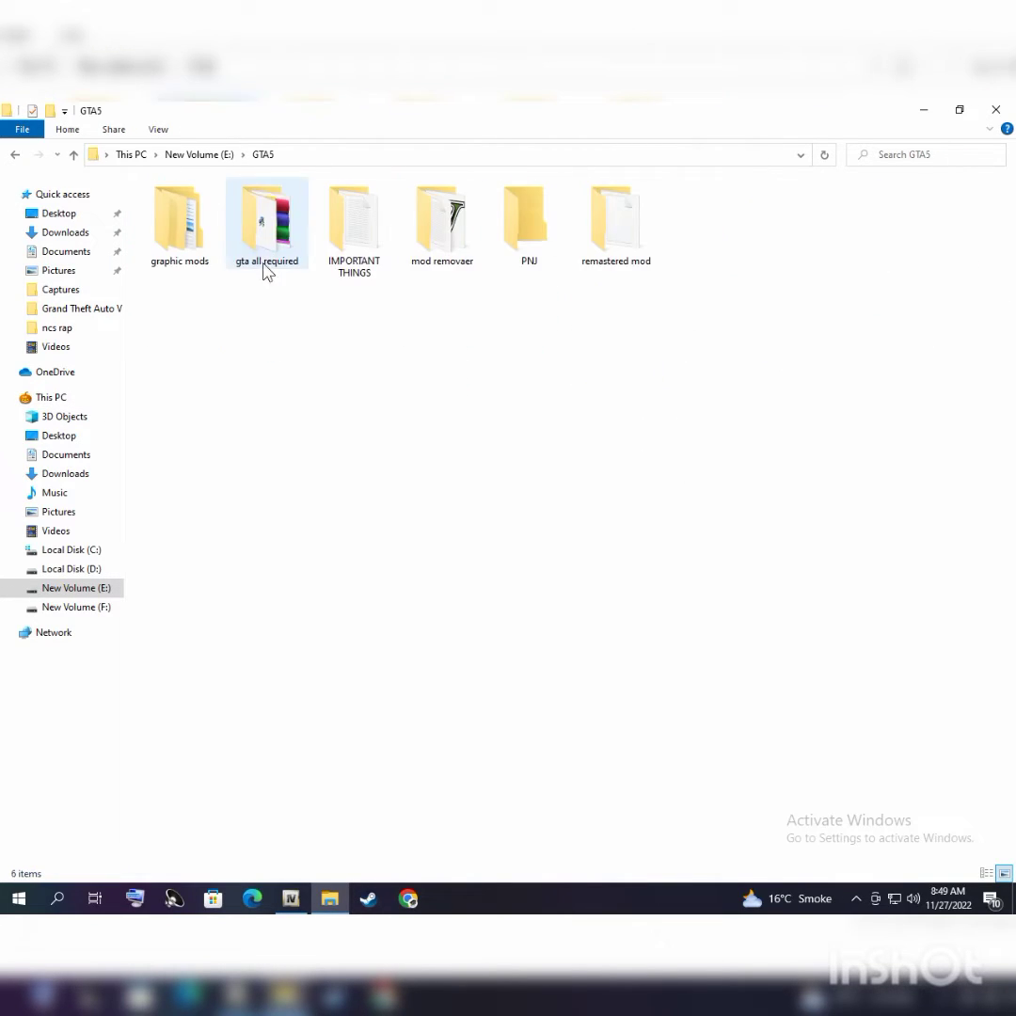
double_click(357, 246)
double_click(188, 239)
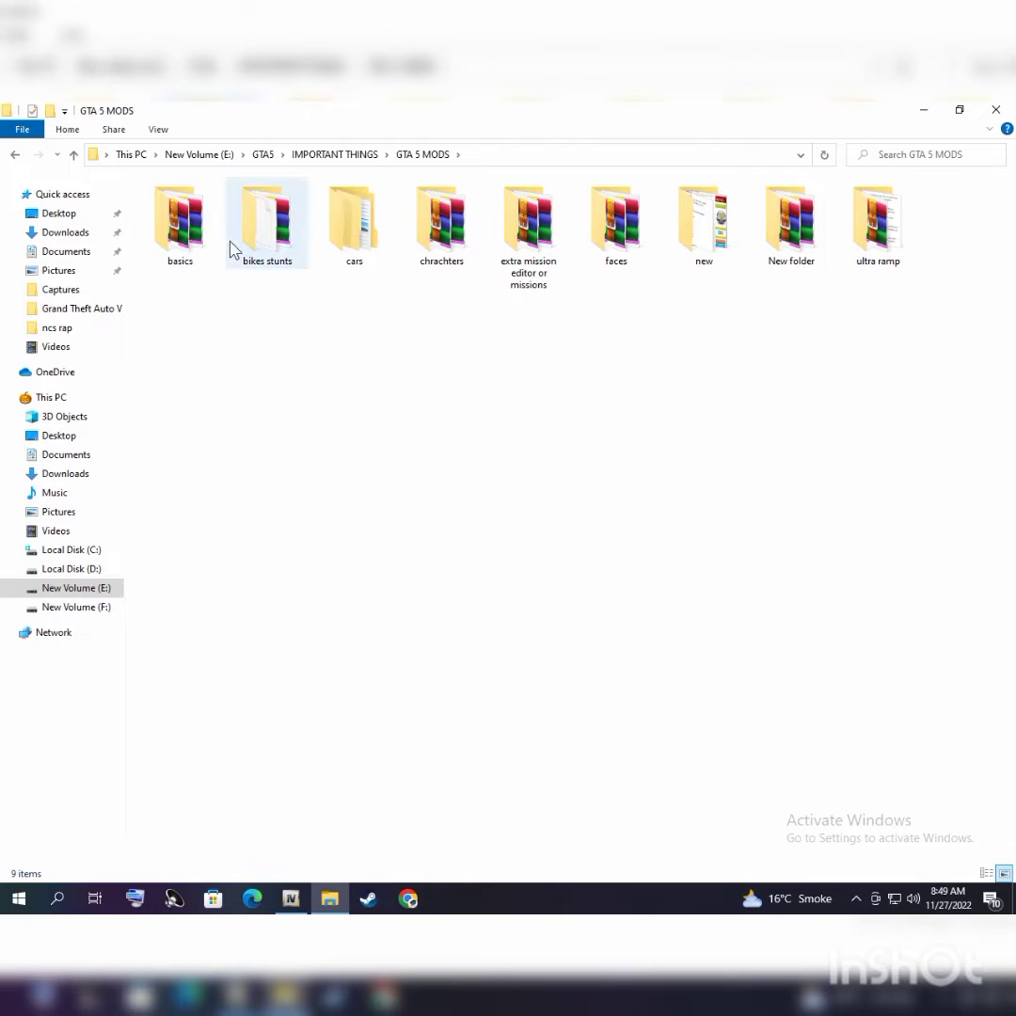
double_click(216, 246)
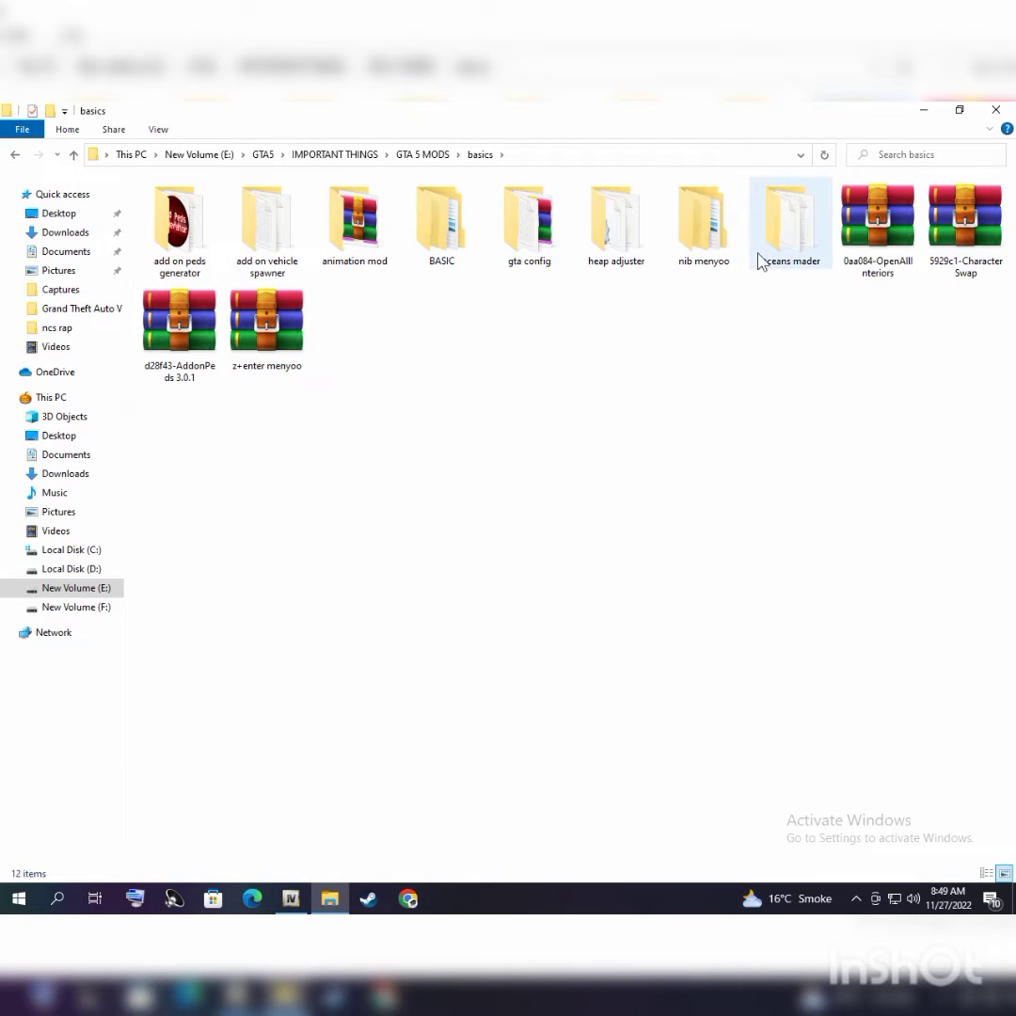
double_click(708, 226)
left_click(249, 207)
key("Return")
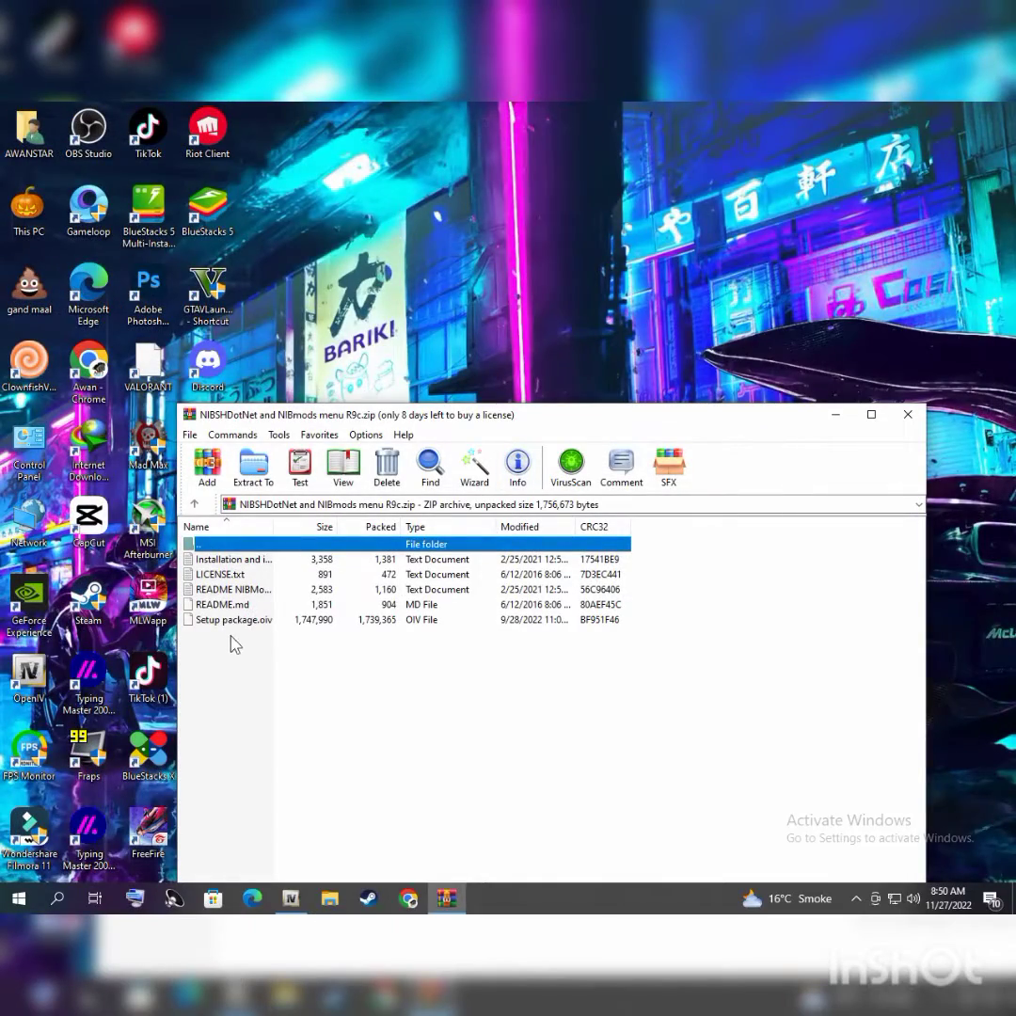
View the archive's Setup package.oiv in OpenIV's package installer, and close the installer and the archive
left_click(235, 622)
left_click(297, 899)
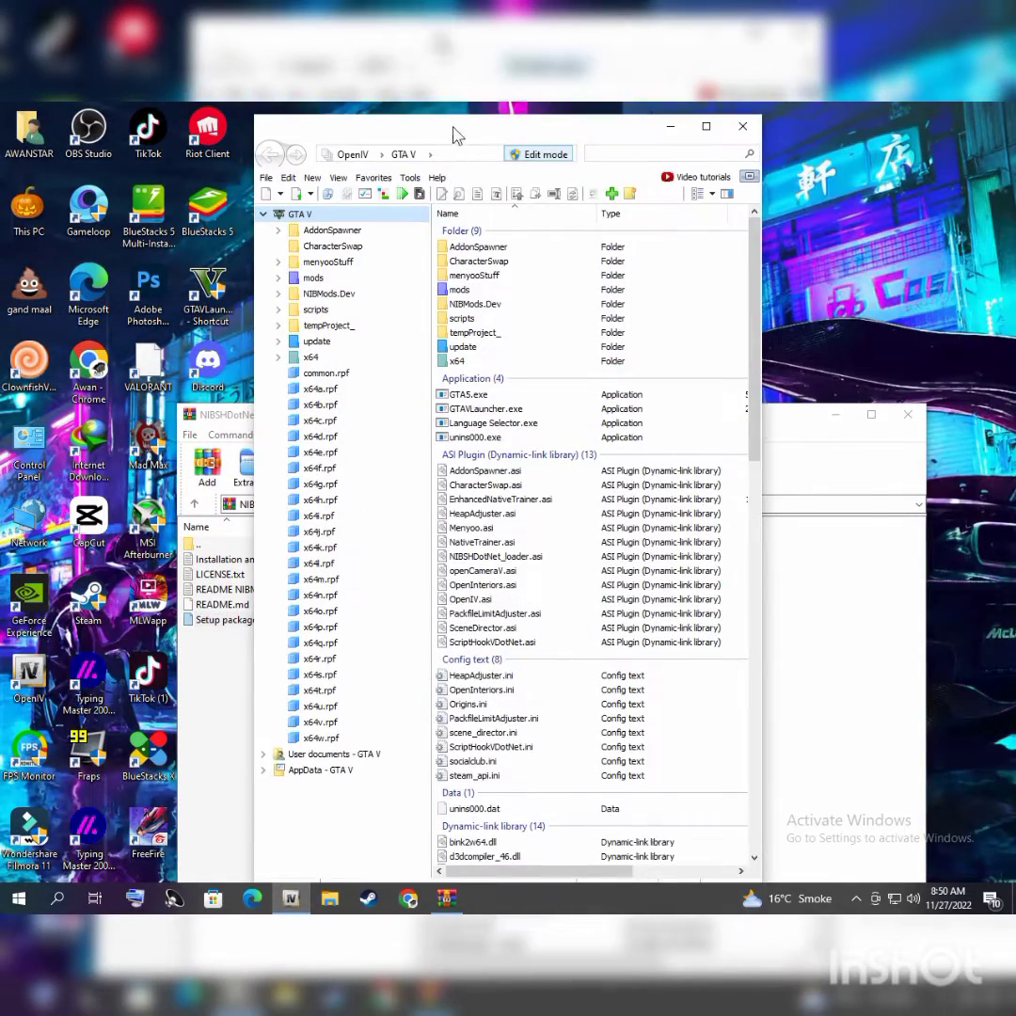
left_click_drag(454, 135, 556, 141)
left_click(254, 623)
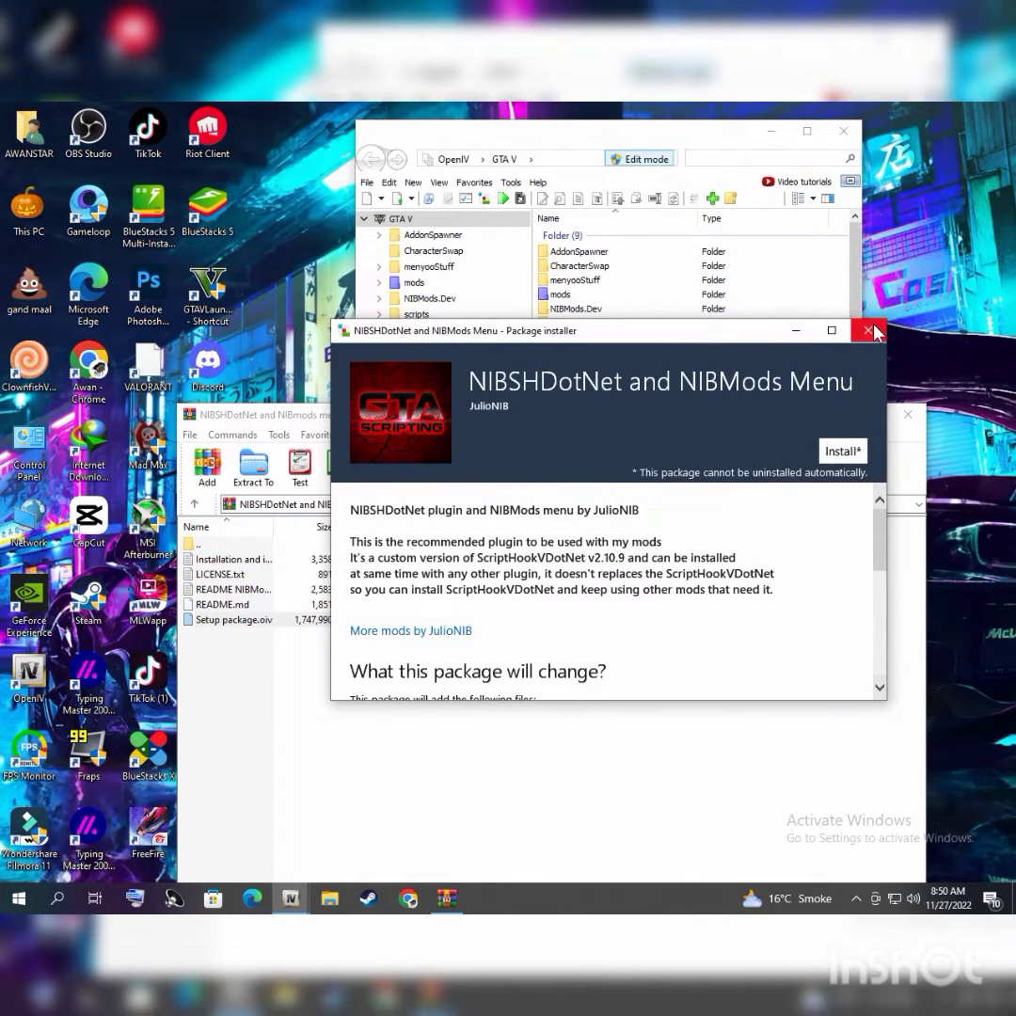
left_click(868, 330)
left_click(907, 414)
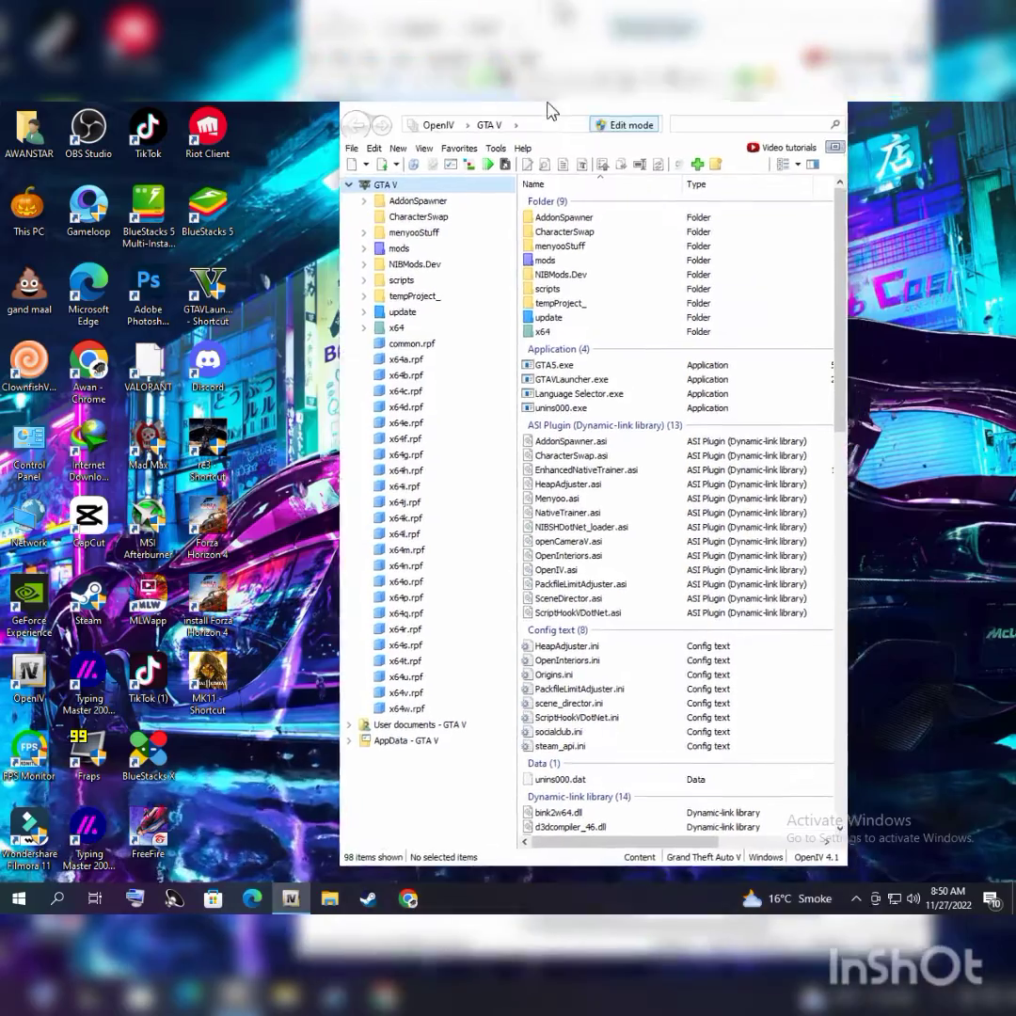
Maximize and minimize OpenIV, and open the peds_BloodRavenXPUBG results folder inside basics > add on peds generator on the E: drive
double_click(549, 107)
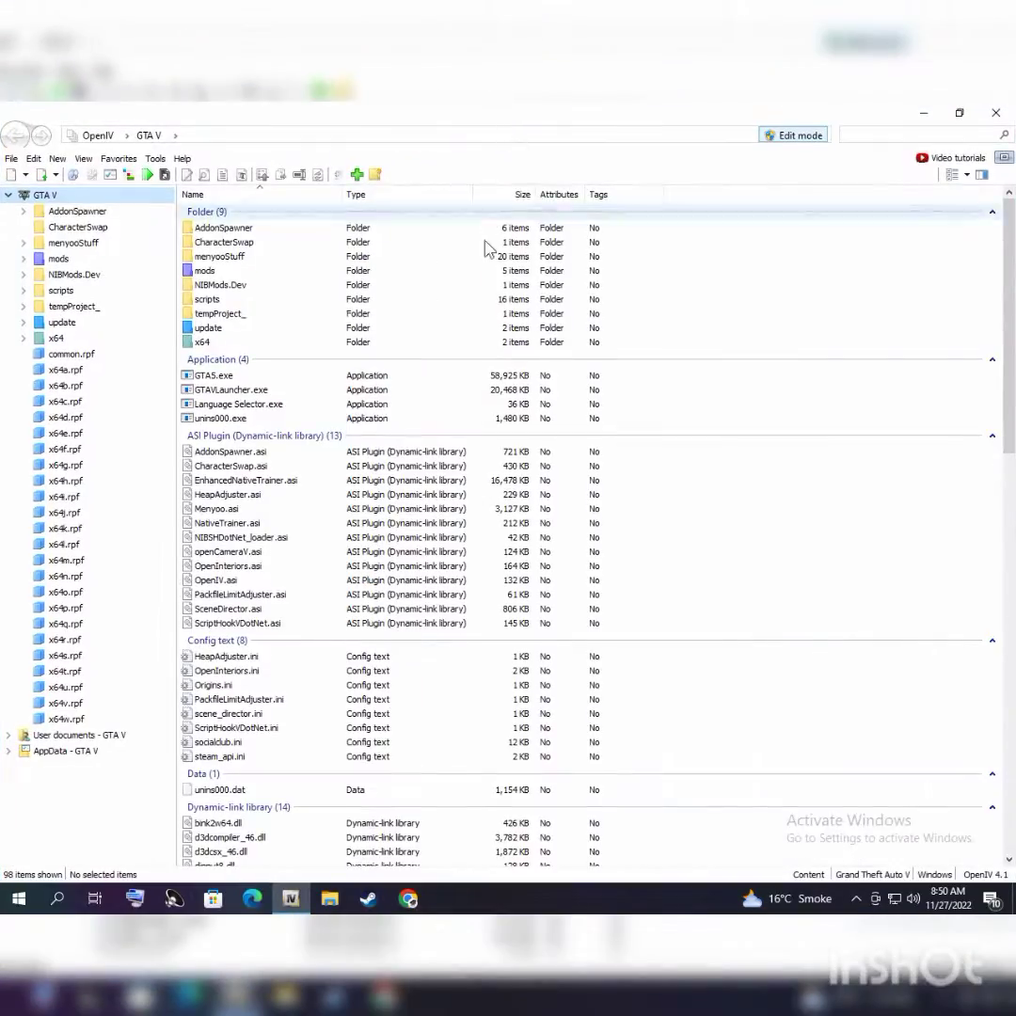
left_click(929, 111)
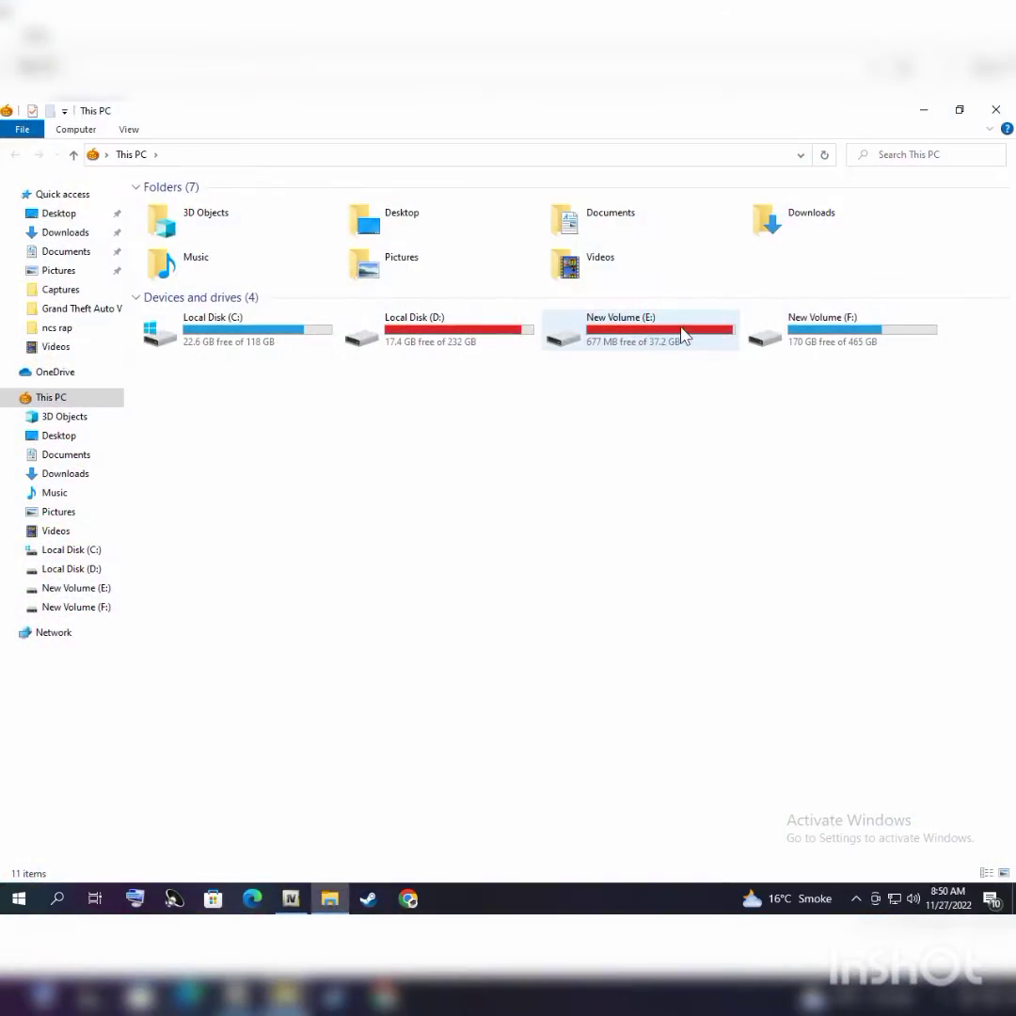
double_click(680, 333)
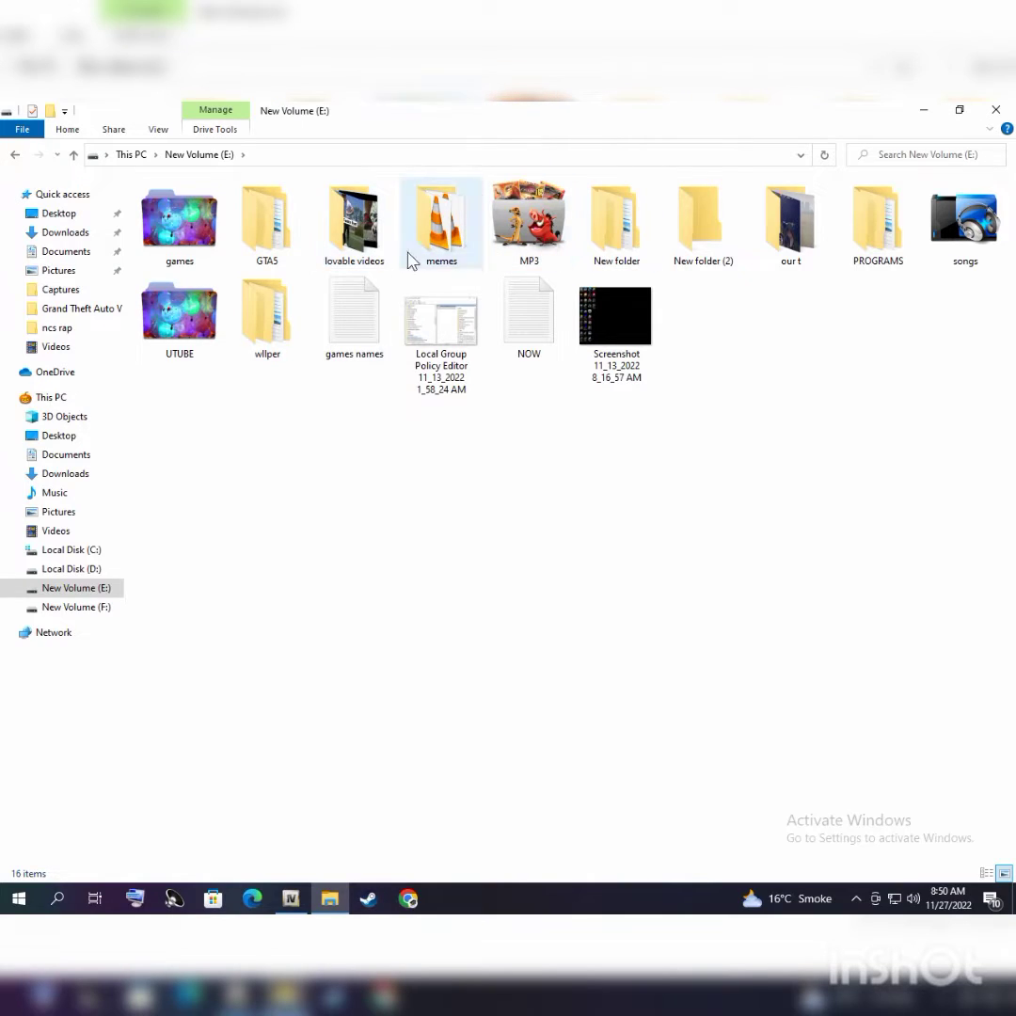
double_click(284, 234)
double_click(364, 256)
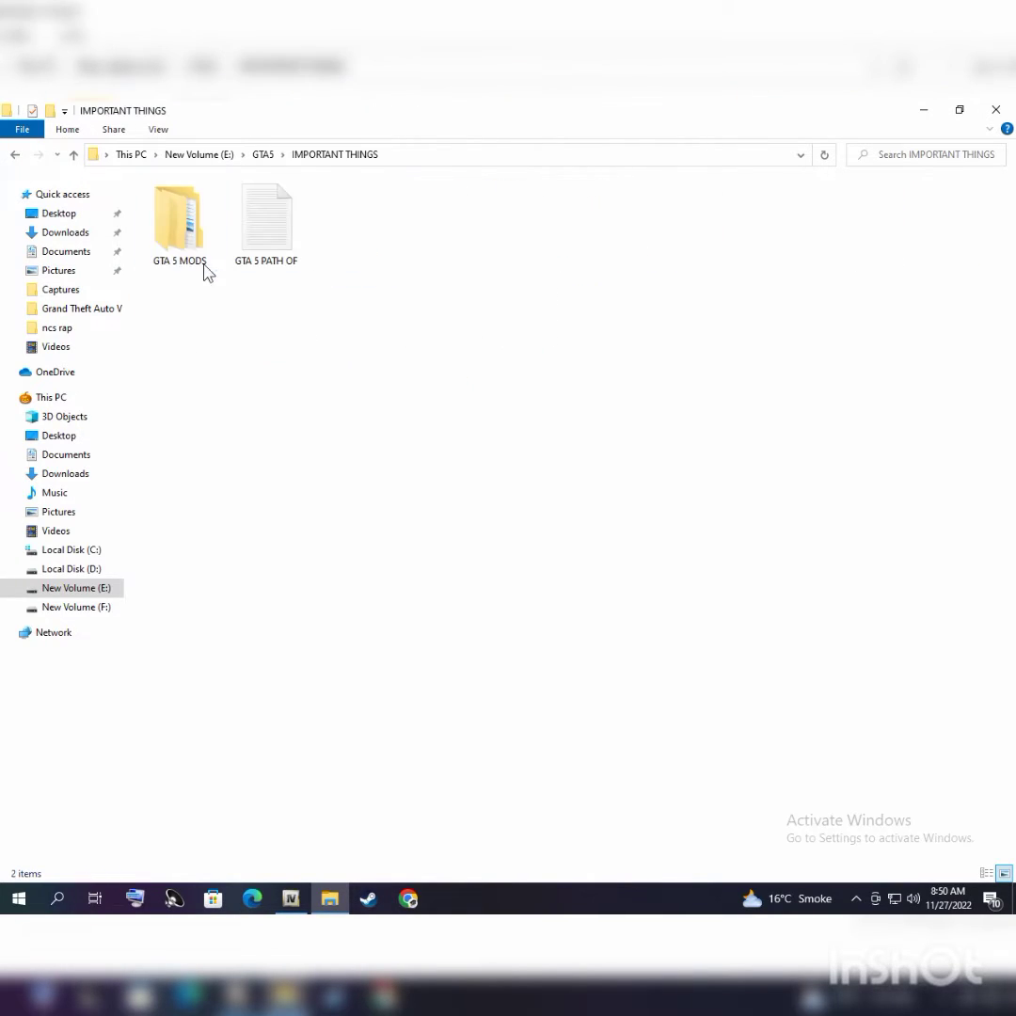
double_click(206, 267)
left_click(200, 250)
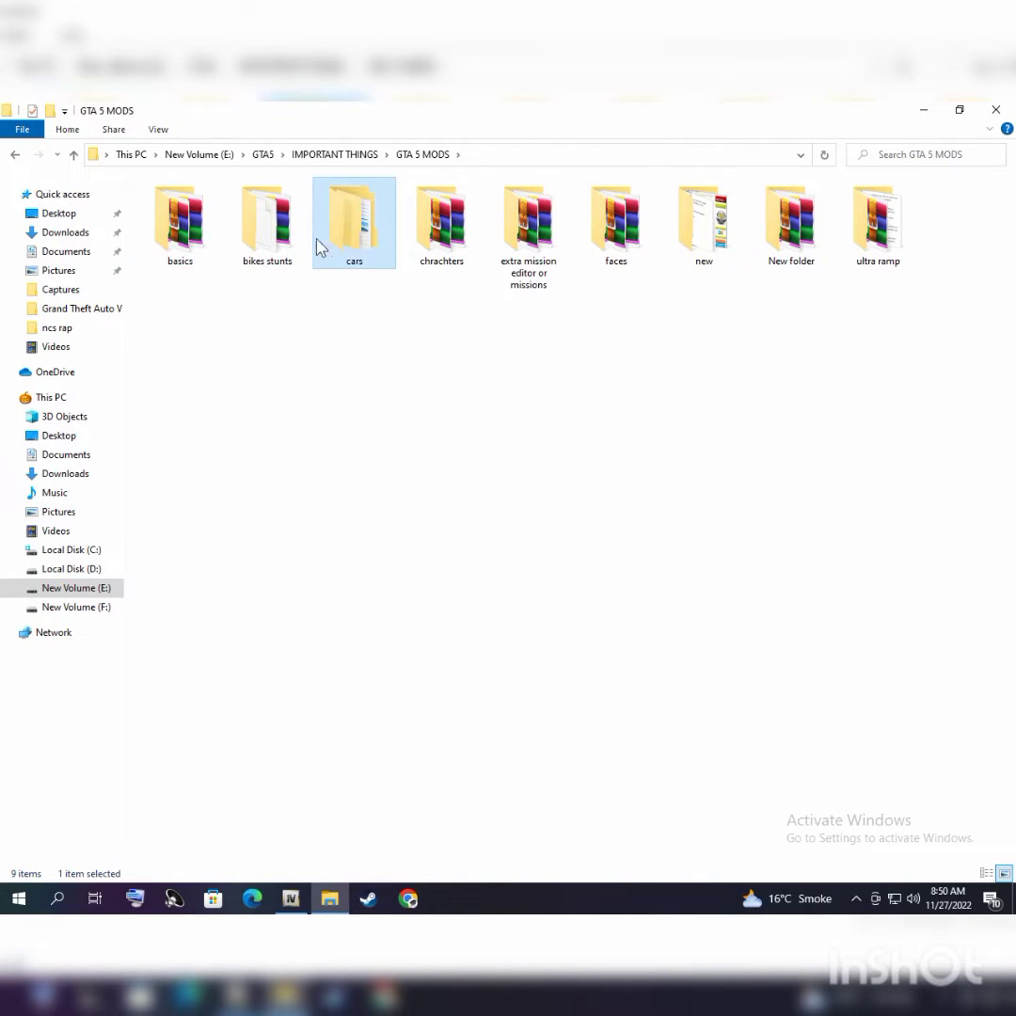
double_click(193, 230)
double_click(184, 224)
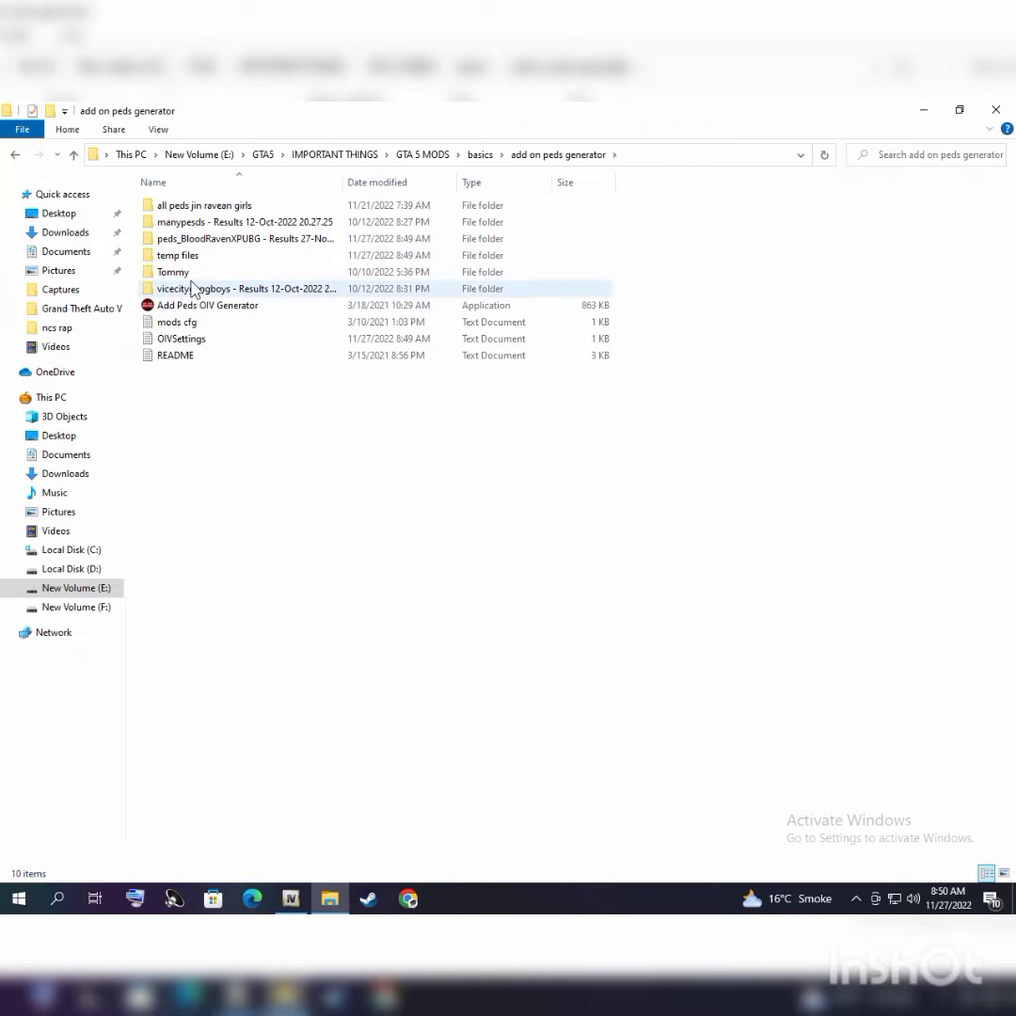
double_click(245, 240)
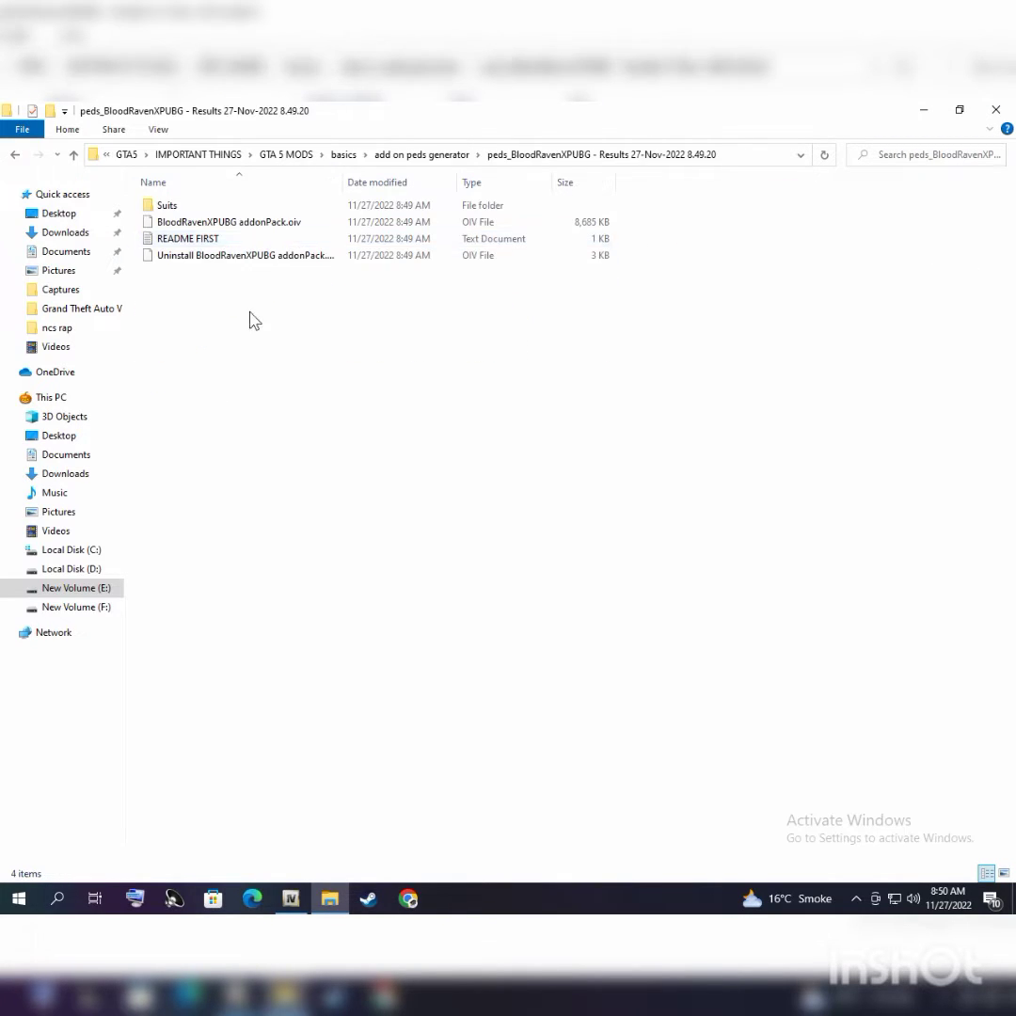
View BloodRavenXPUBG addonPack.oiv in OpenIV's package installer, and close the installer and OpenIV
left_click_drag(227, 221, 503, 428)
left_click_drag(662, 412, 656, 442)
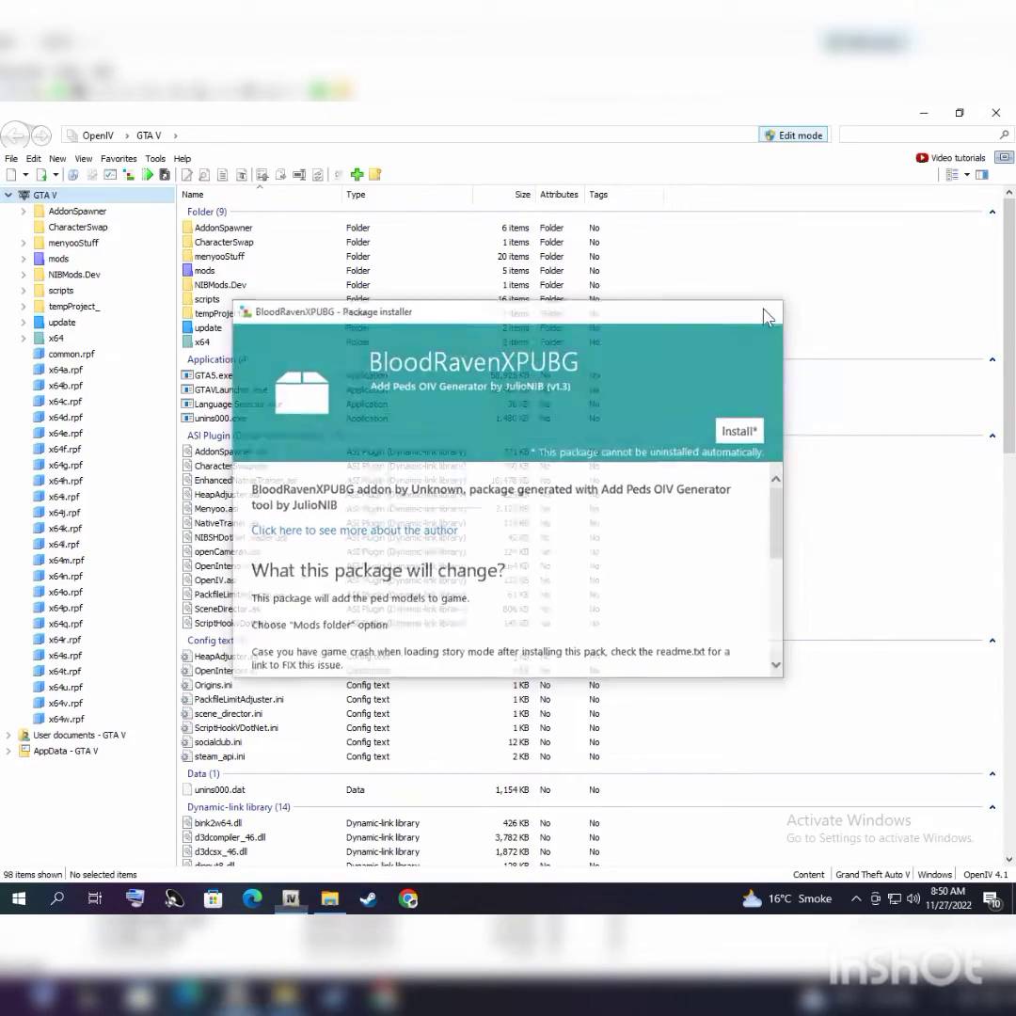
left_click(767, 309)
left_click(995, 112)
key("super+d")
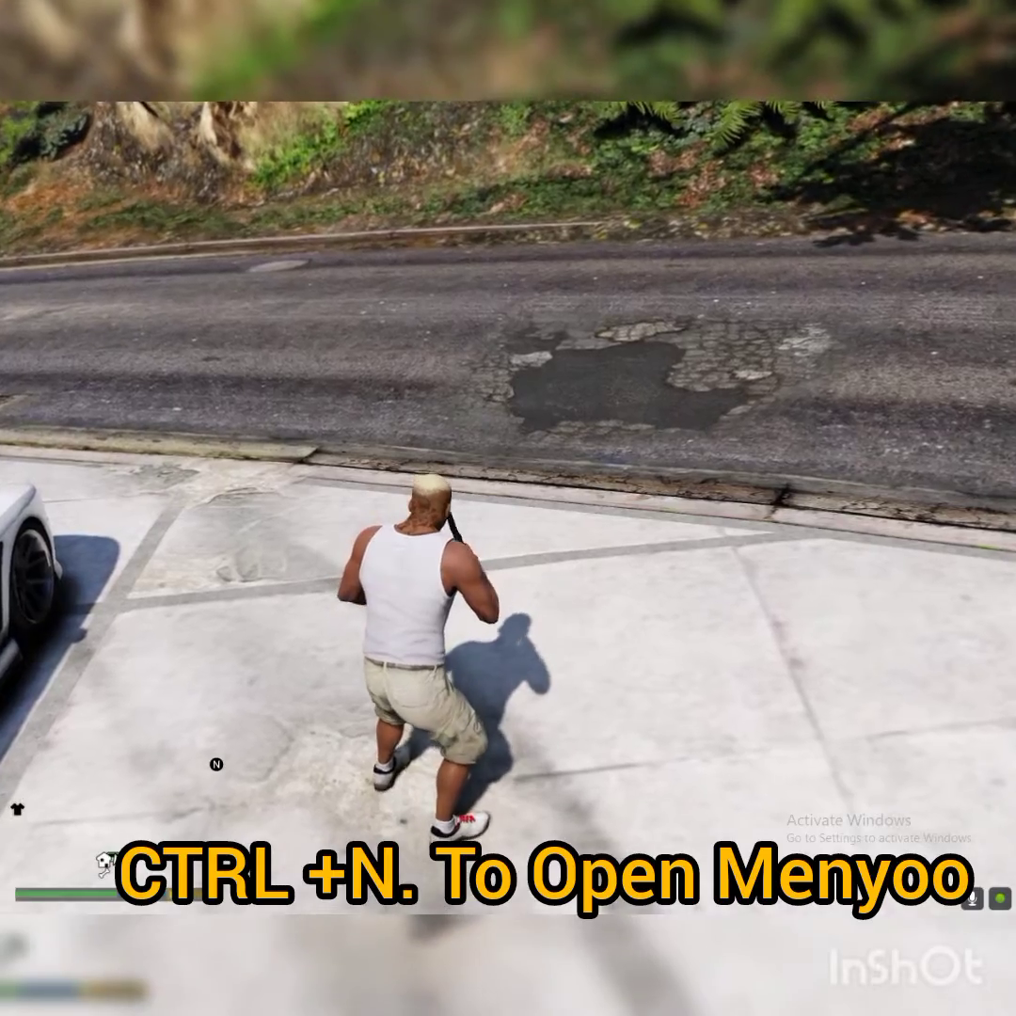
In GTA V, bring up the NIBMods Menu and open its Ped Selector
key("ctrl+n")
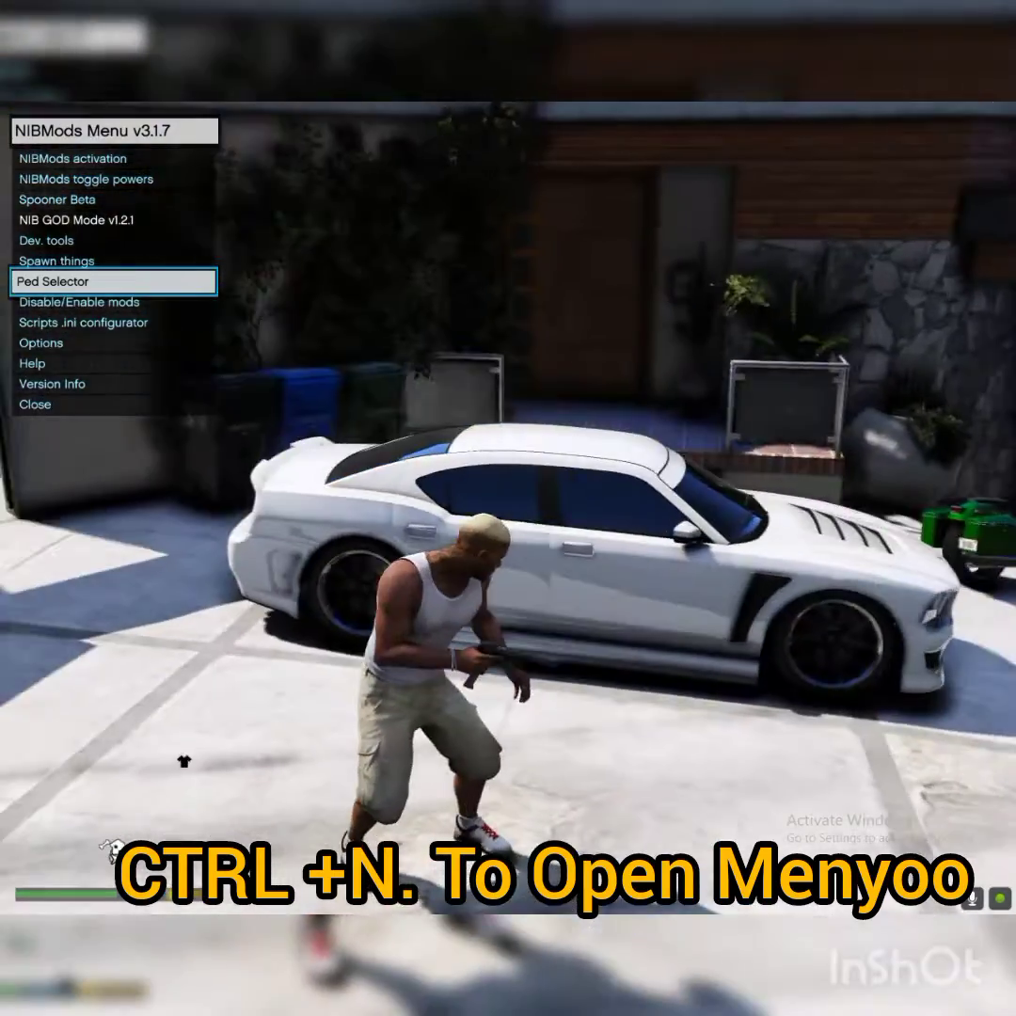
key("Up")
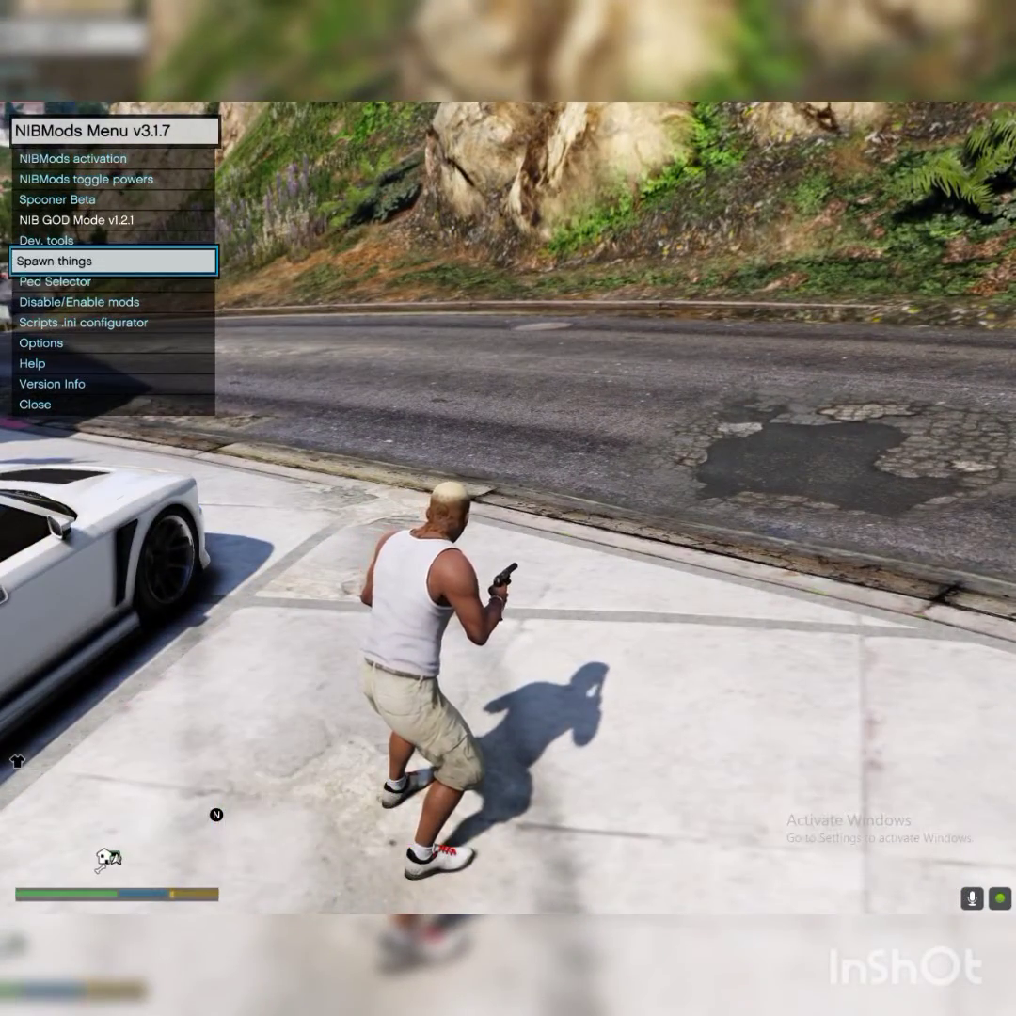
key("Down")
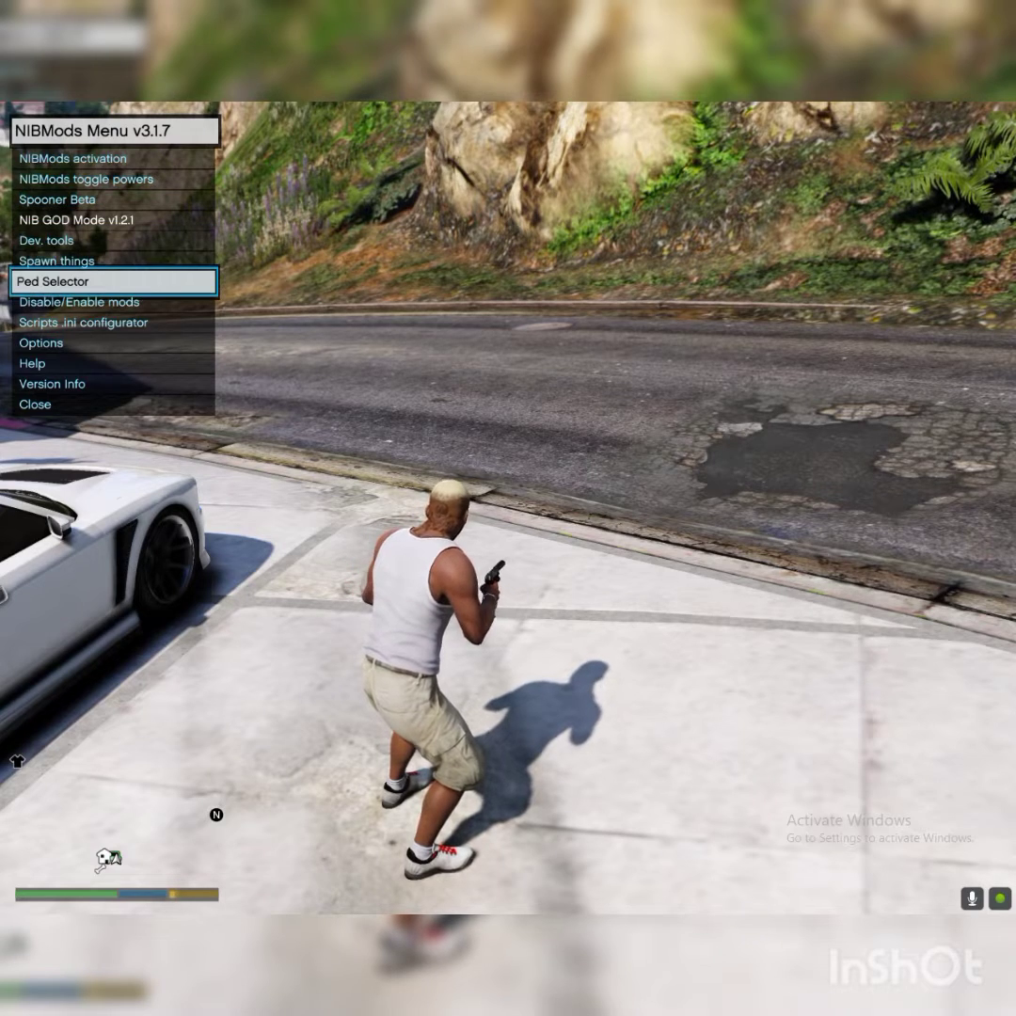
key("Up")
key("Up")
key("Up")
key("Up")
key("Up")
key("Down")
key("Down")
key("Down")
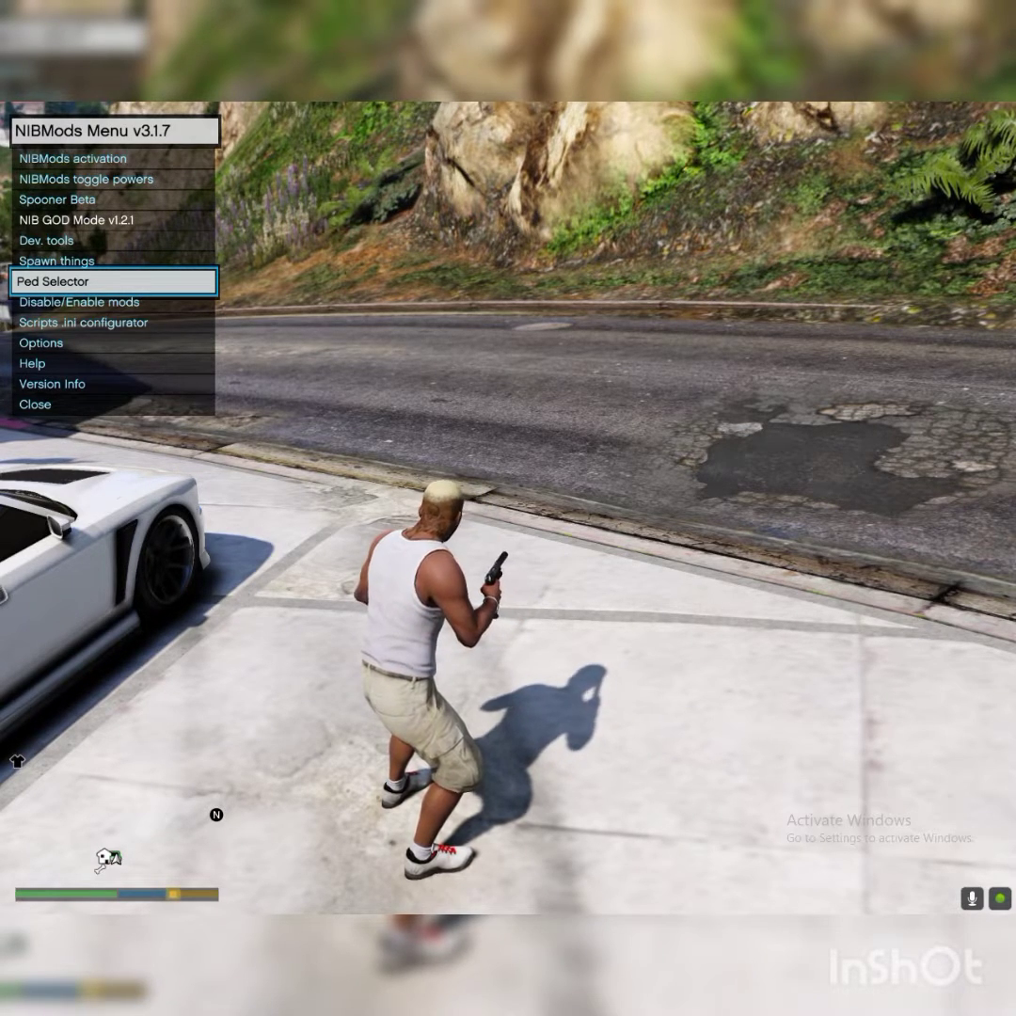
key("Return")
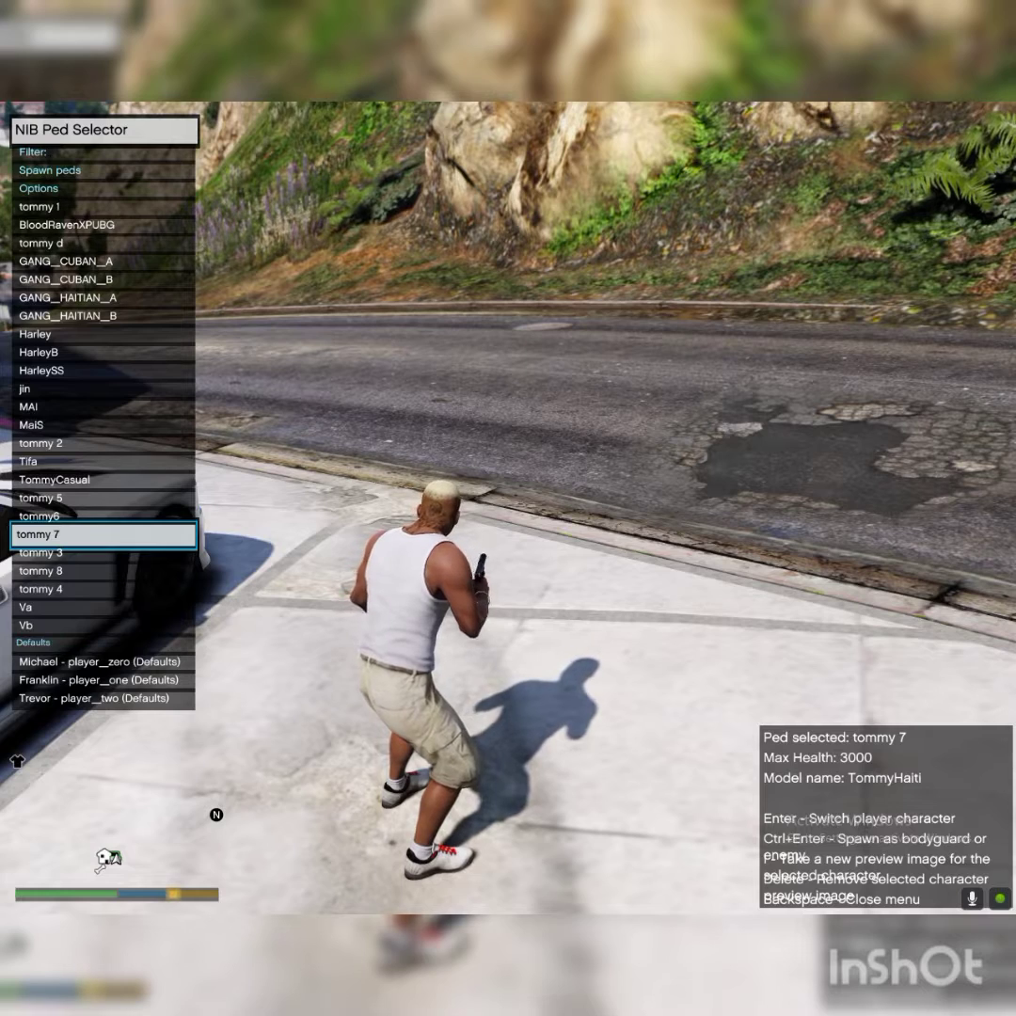
Look through the Ped Selector's character list from tommy 7 up to tommy 1
key("Up")
key("Up")
key("Up")
key("Up")
key("Up")
key("Up")
key("Up")
key("Up")
key("Up")
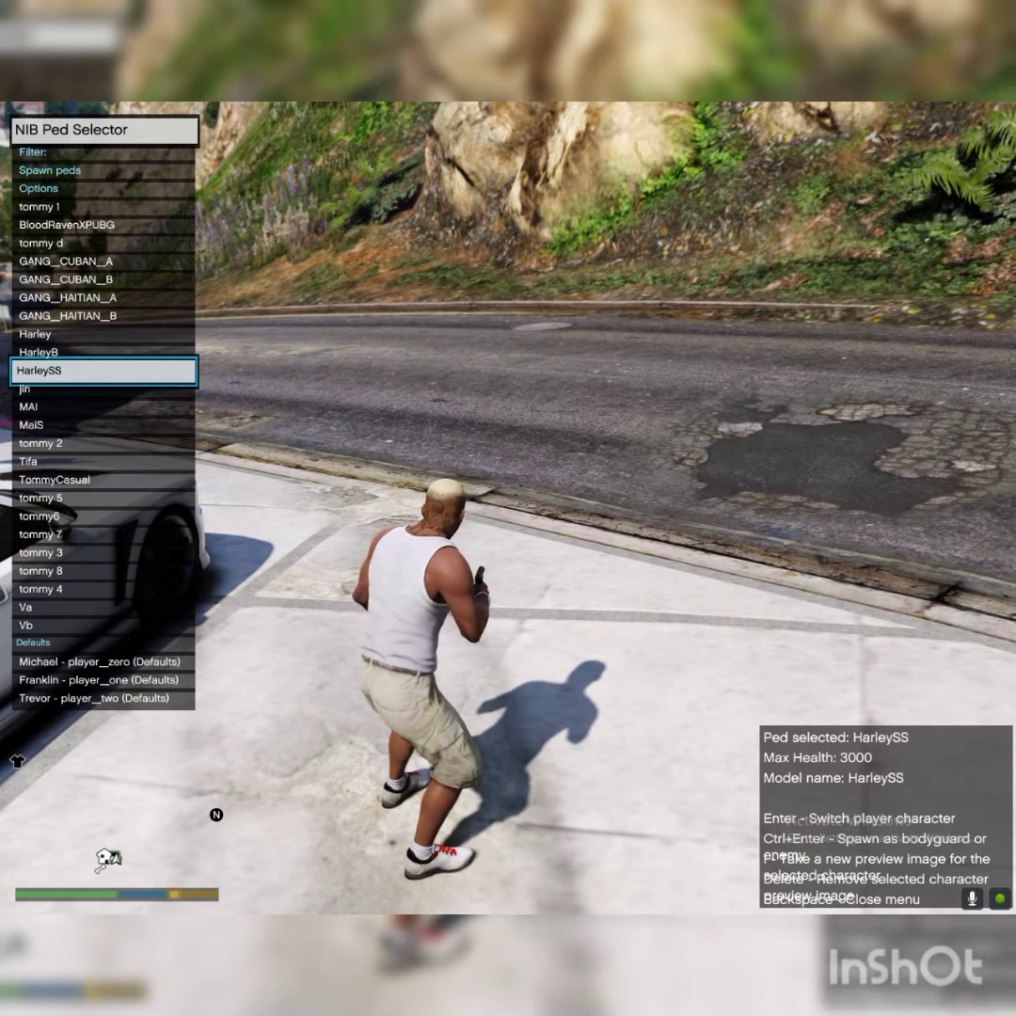
key("Up")
key("Up")
key("Up")
key("Up")
key("Up")
key("Up")
key("Up")
key("Up")
key("Up")
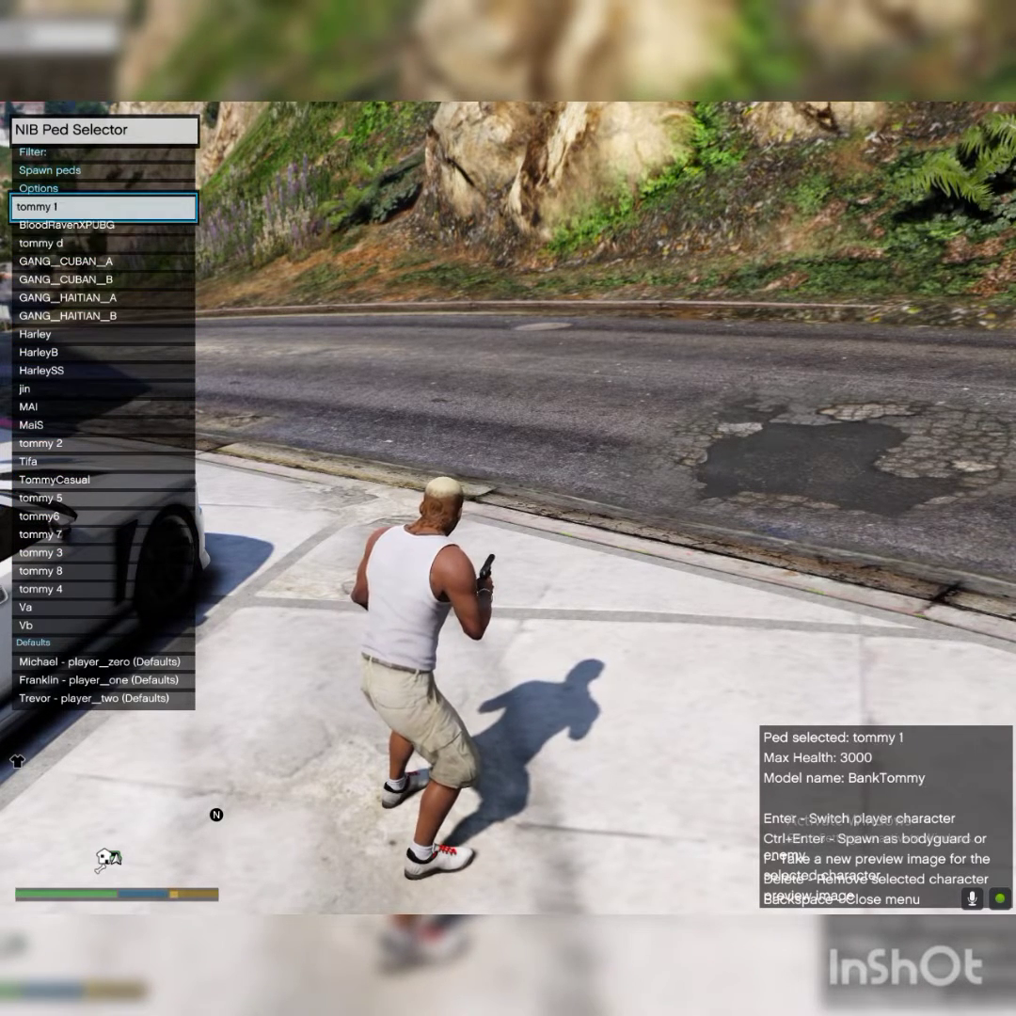
Look back down the ped list past the Harley, jin, MAI and Tifa entries to the tommy characters
key("Down")
key("Down")
key("Down")
key("Down")
key("Down")
key("Down")
key("Down")
key("Down")
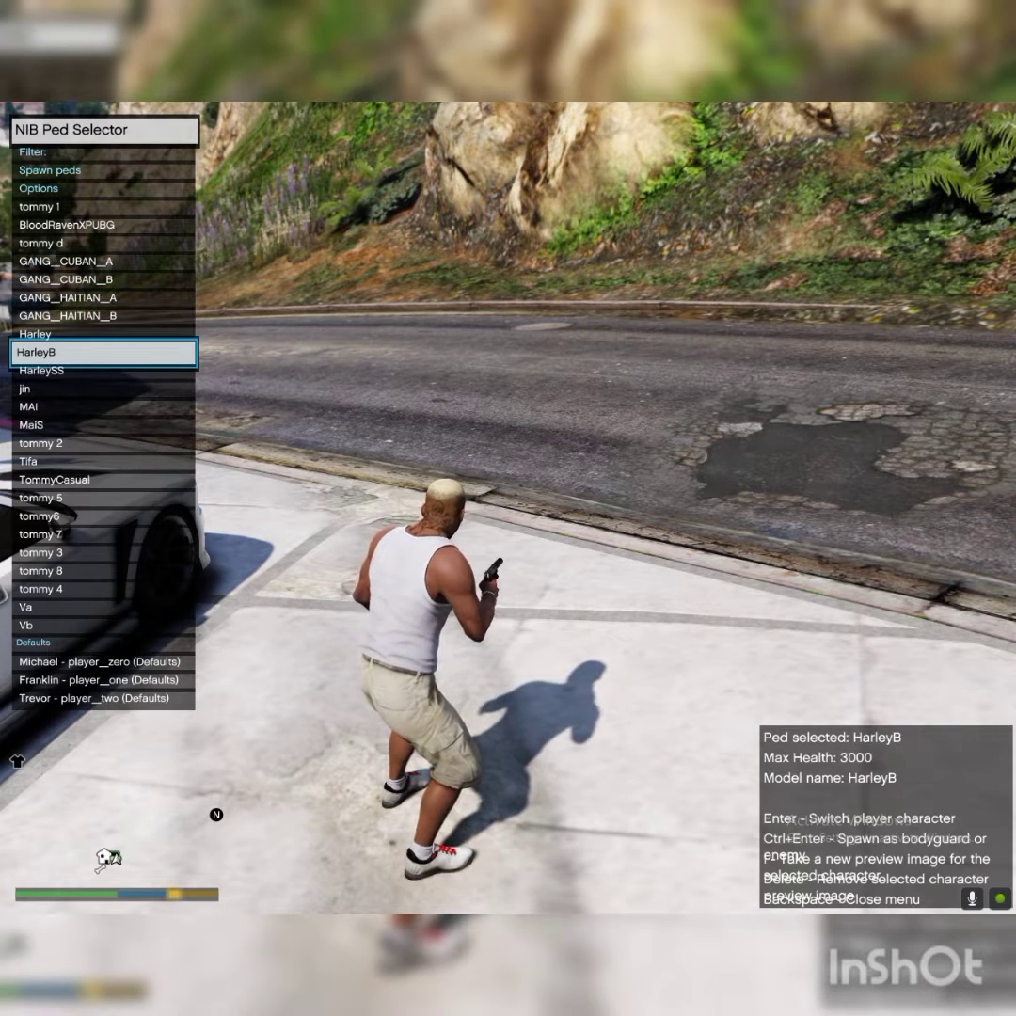
key("Up")
key("Down")
key("Down")
key("Down")
key("Down")
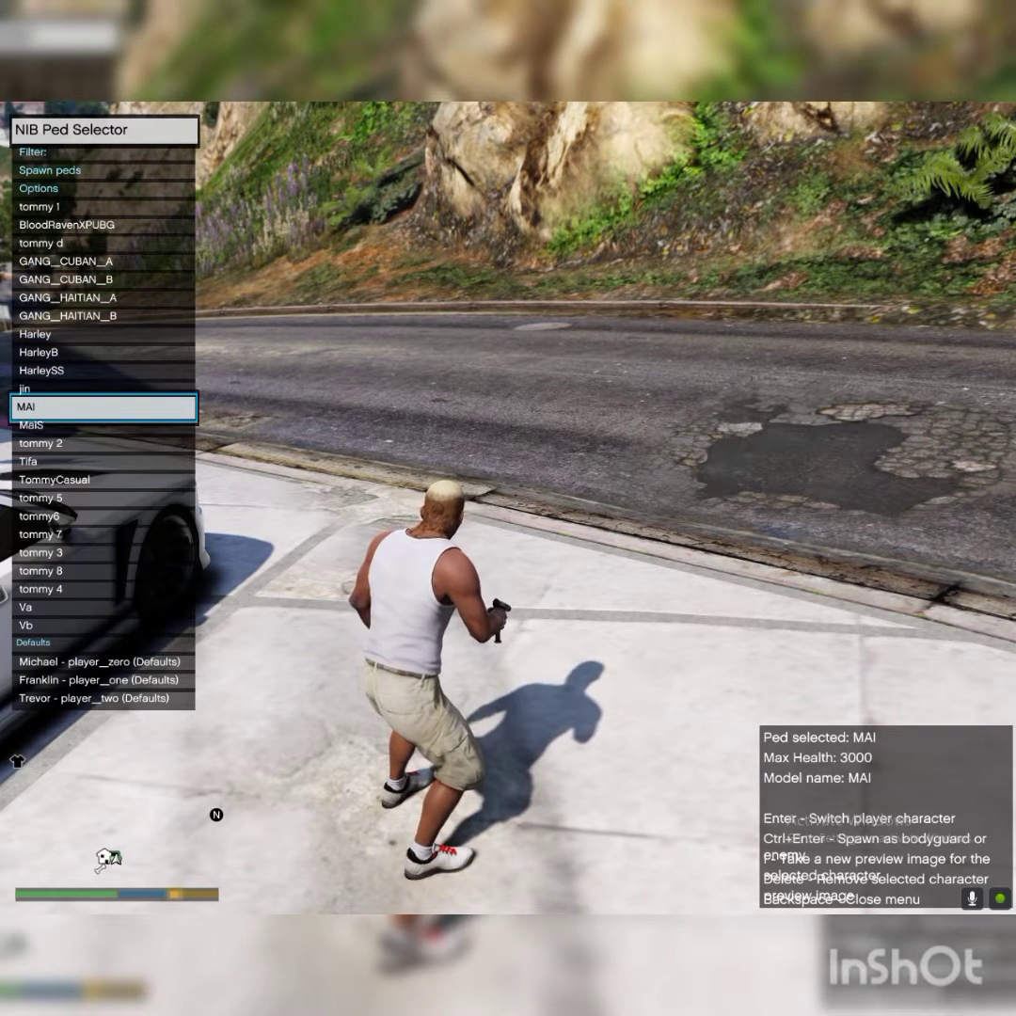
key("Down")
key("Down")
key("Down")
key("Down")
key("Down")
key("Down")
key("Up")
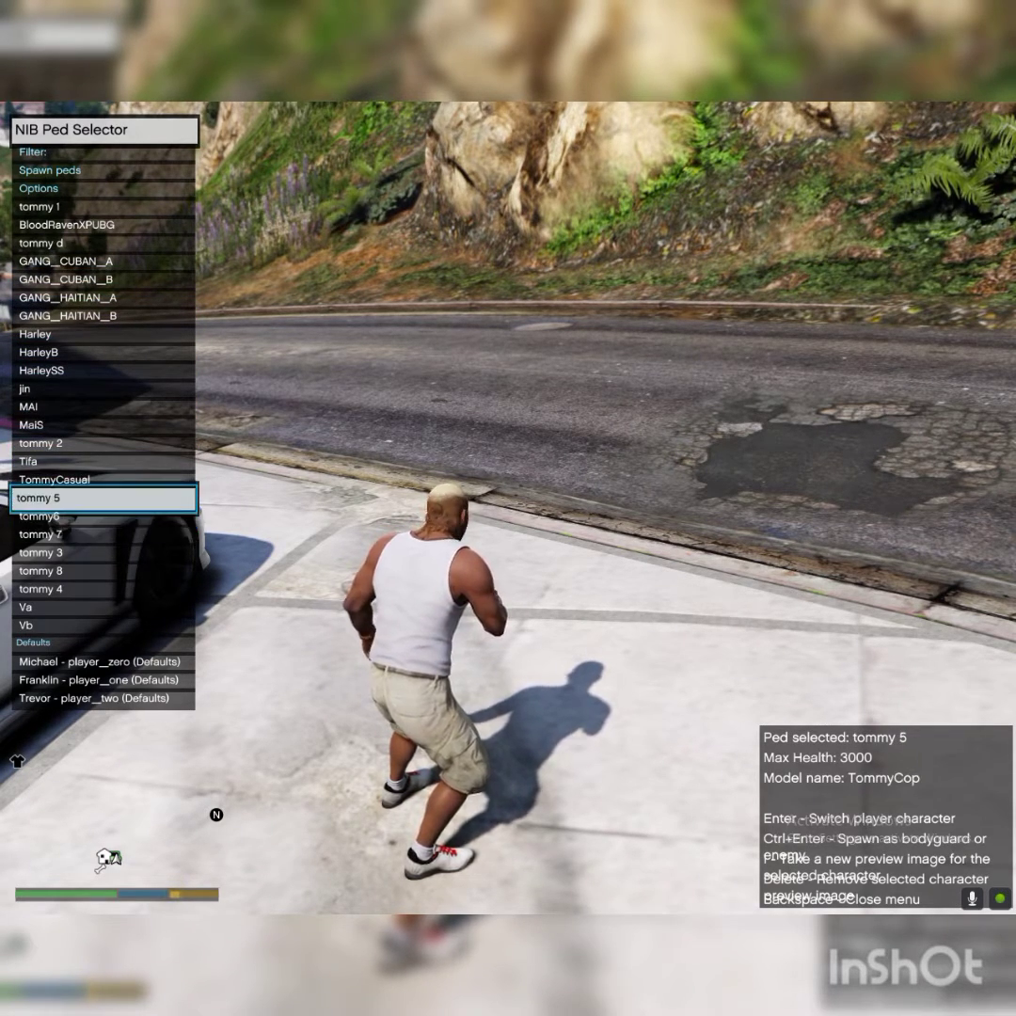
key("Down")
key("Down")
key("Down")
key("Up")
key("Up")
key("Up")
key("Up")
key("Up")
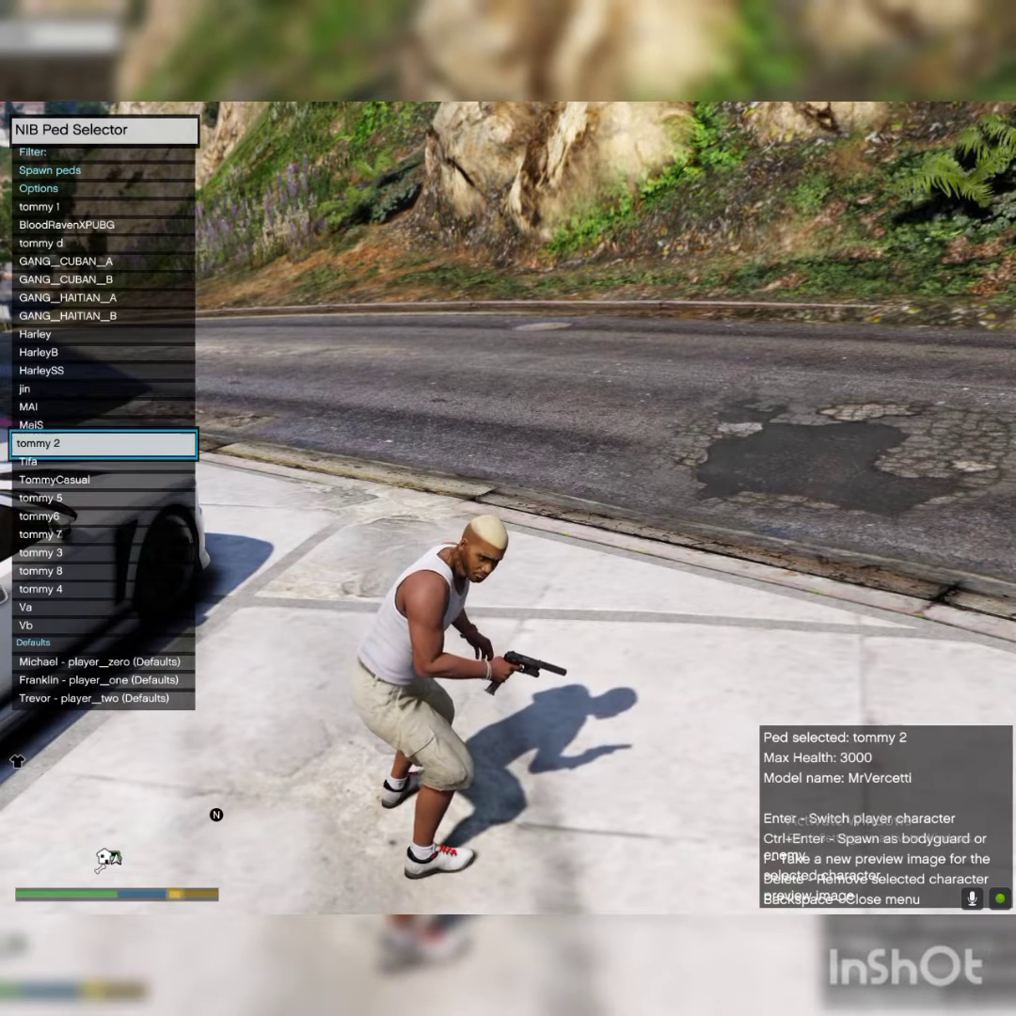
Switch the player character to the add-on ped BloodRavenXPUBG
key("Up")
key("Up")
key("Up")
key("Up")
key("Up")
key("Up")
key("Up")
key("Up")
key("Up")
key("Up")
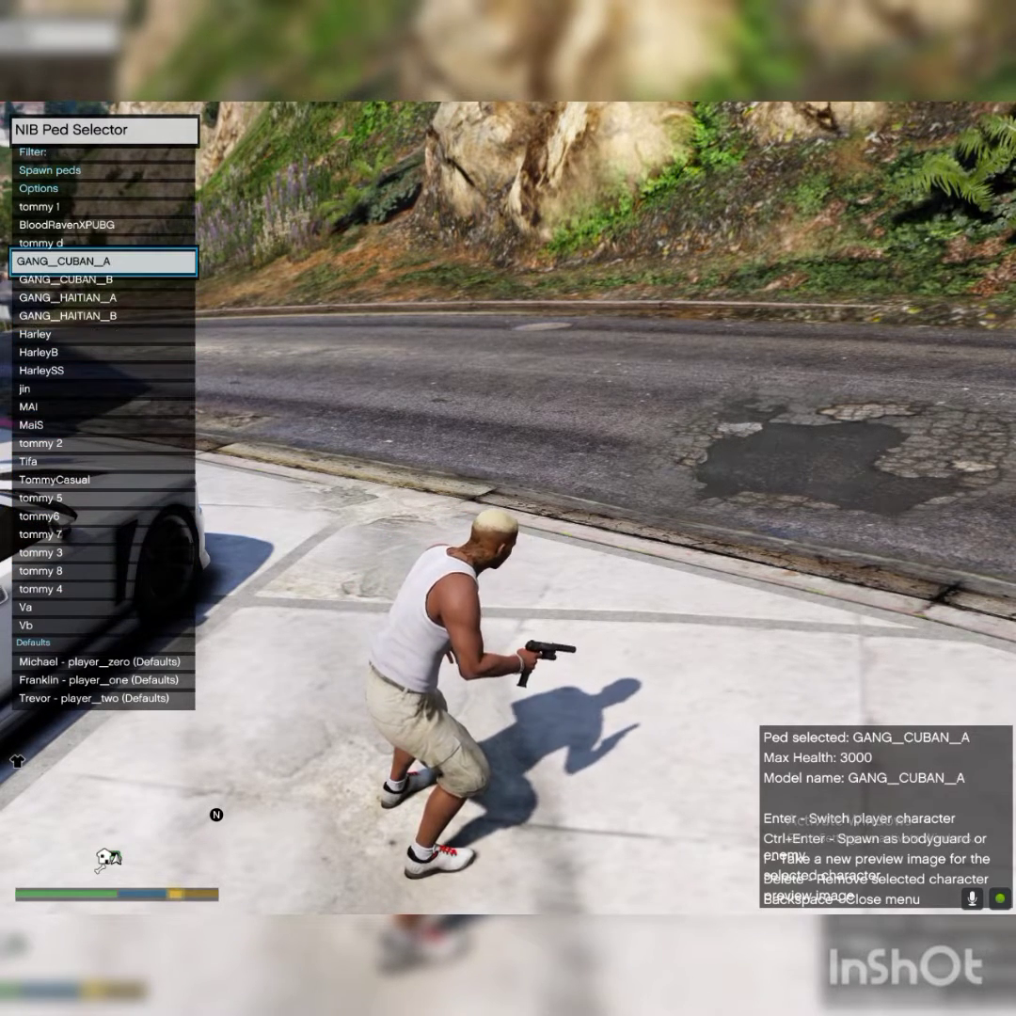
key("Up")
key("Up")
key("Return")
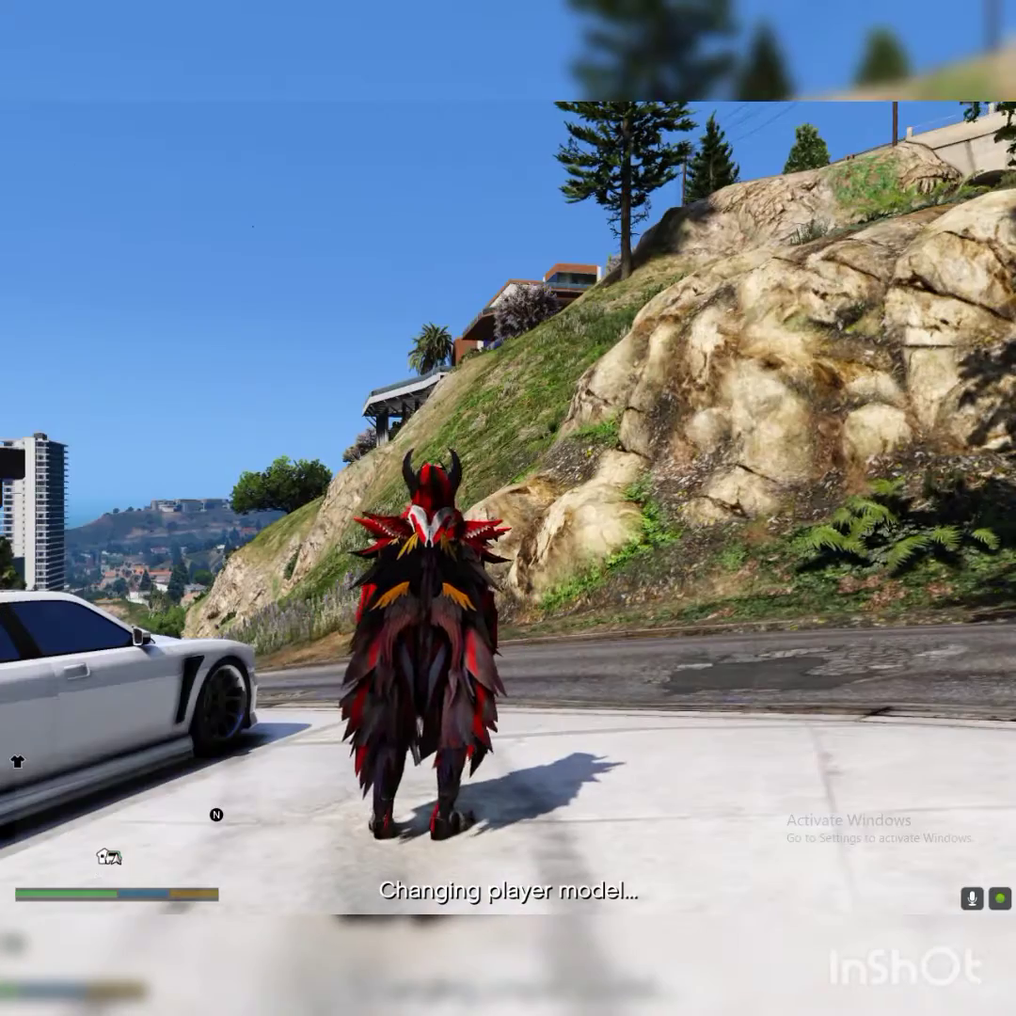
Switch the player character to the add-on ped jin in the NIB Ped Selector
key("Down")
key("Down")
key("Down")
key("Down")
key("Down")
key("Down")
key("Down")
key("Down")
key("Down")
key("Down")
key("Down")
key("Down")
key("Down")
key("Down")
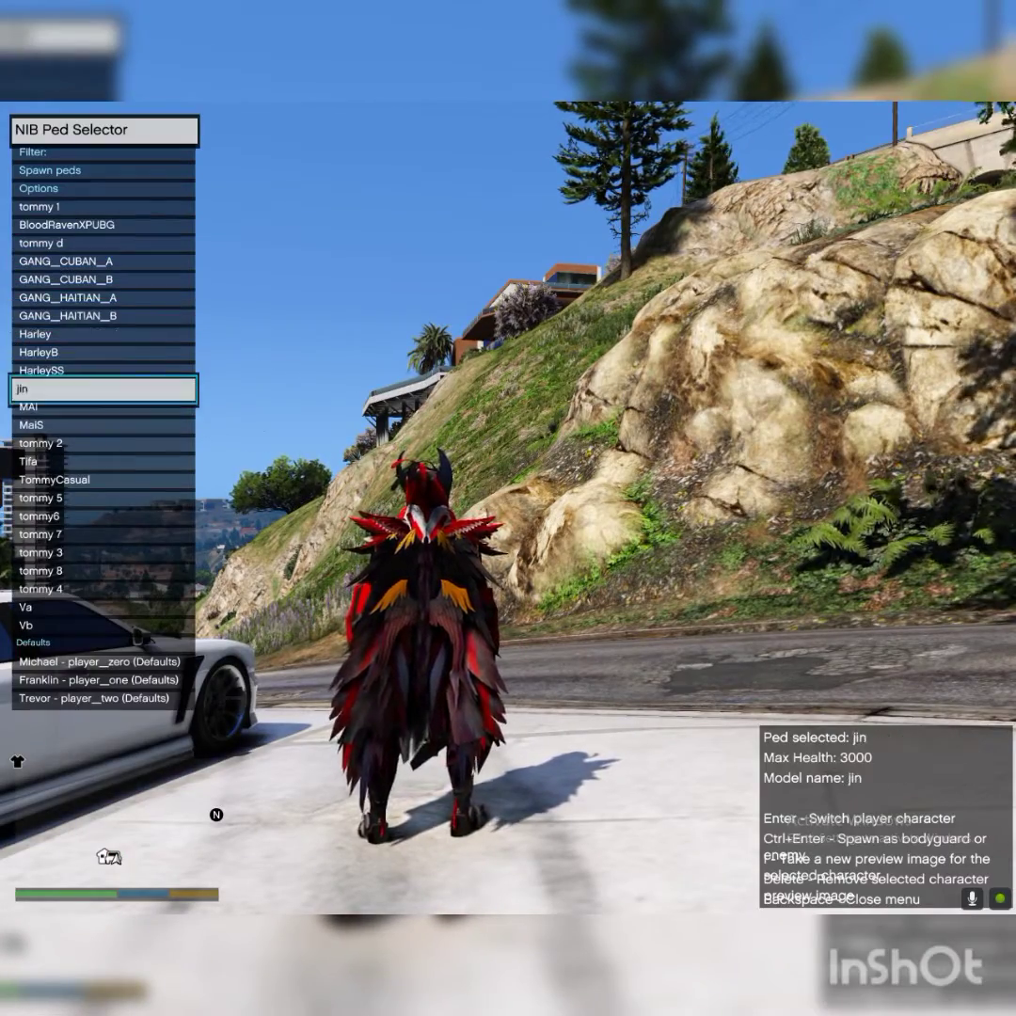
key("Up")
key("Up")
key("Up")
key("Up")
key("Up")
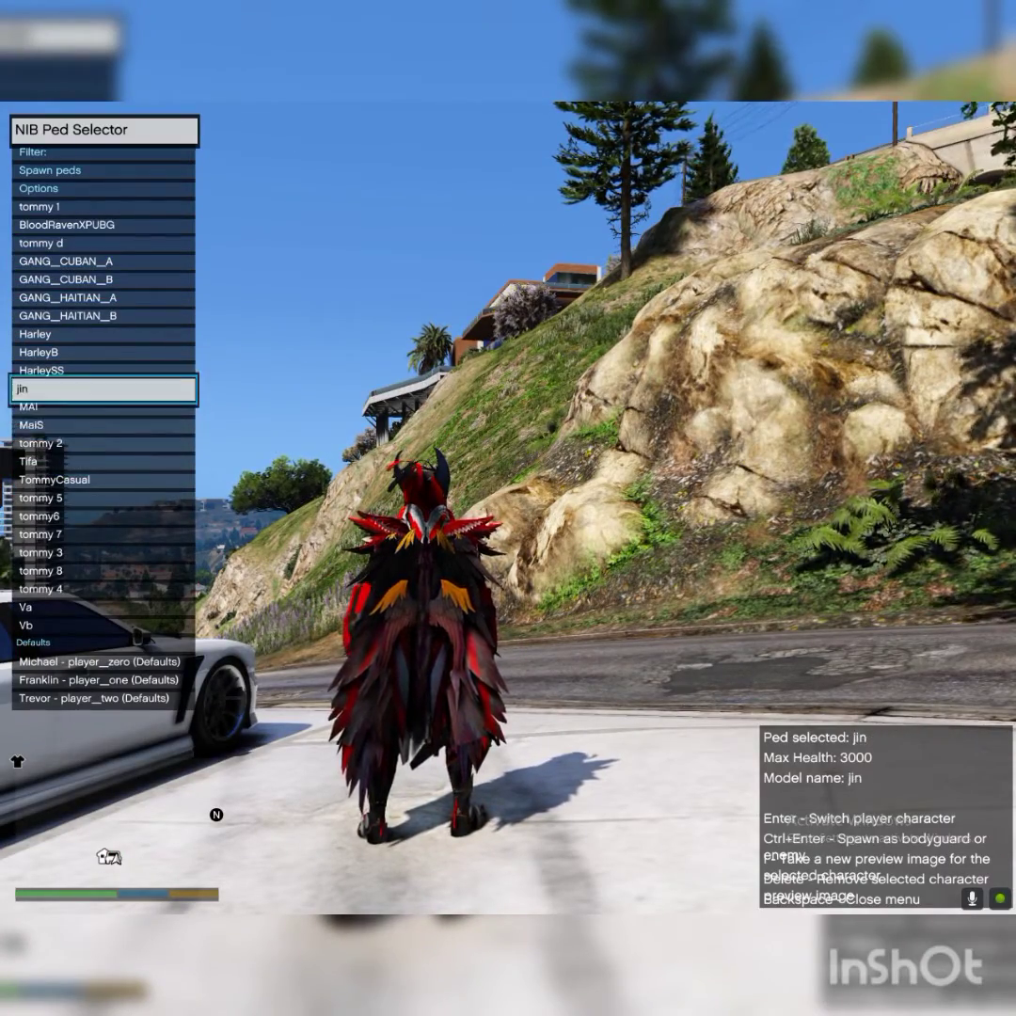
key("Return")
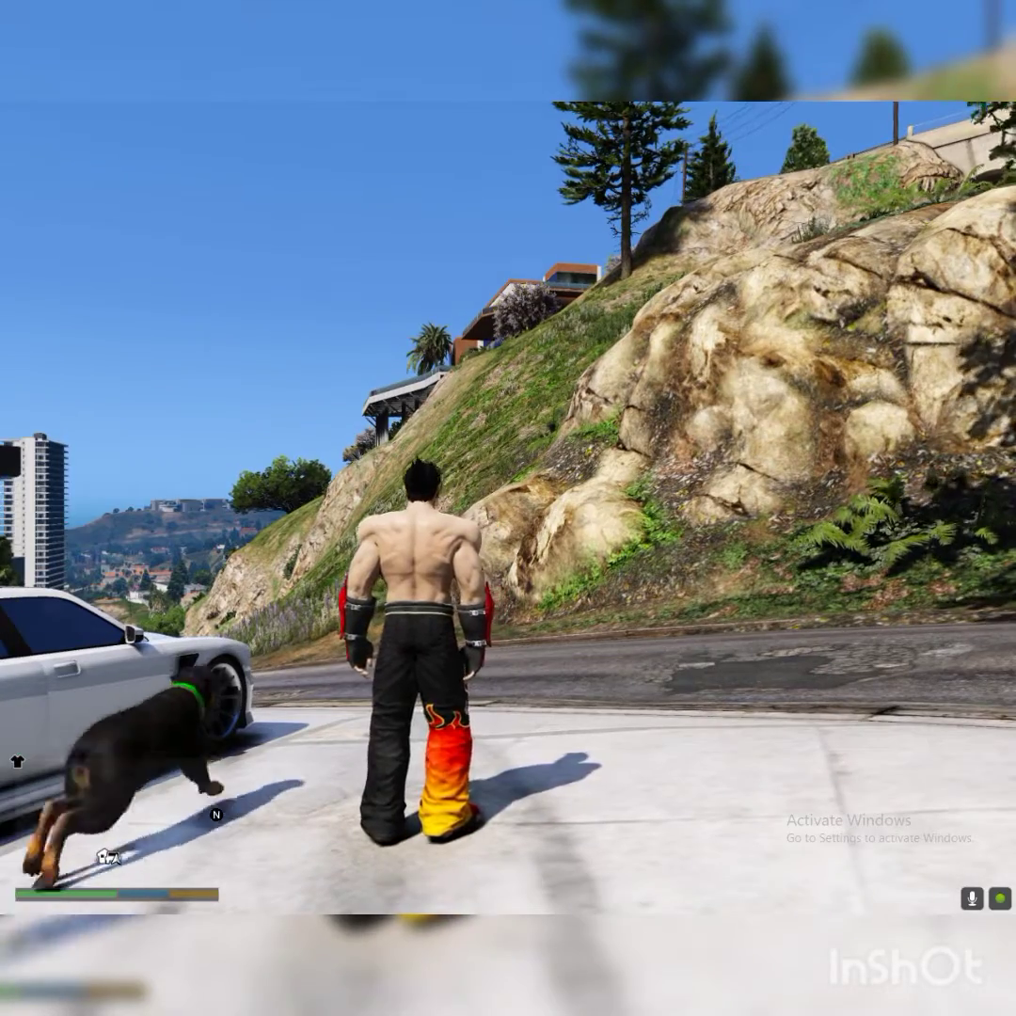
Reopen the Ped Selector and switch the player character to tommy 4, model TommySport
key("F7")
key("Down")
key("Down")
key("Down")
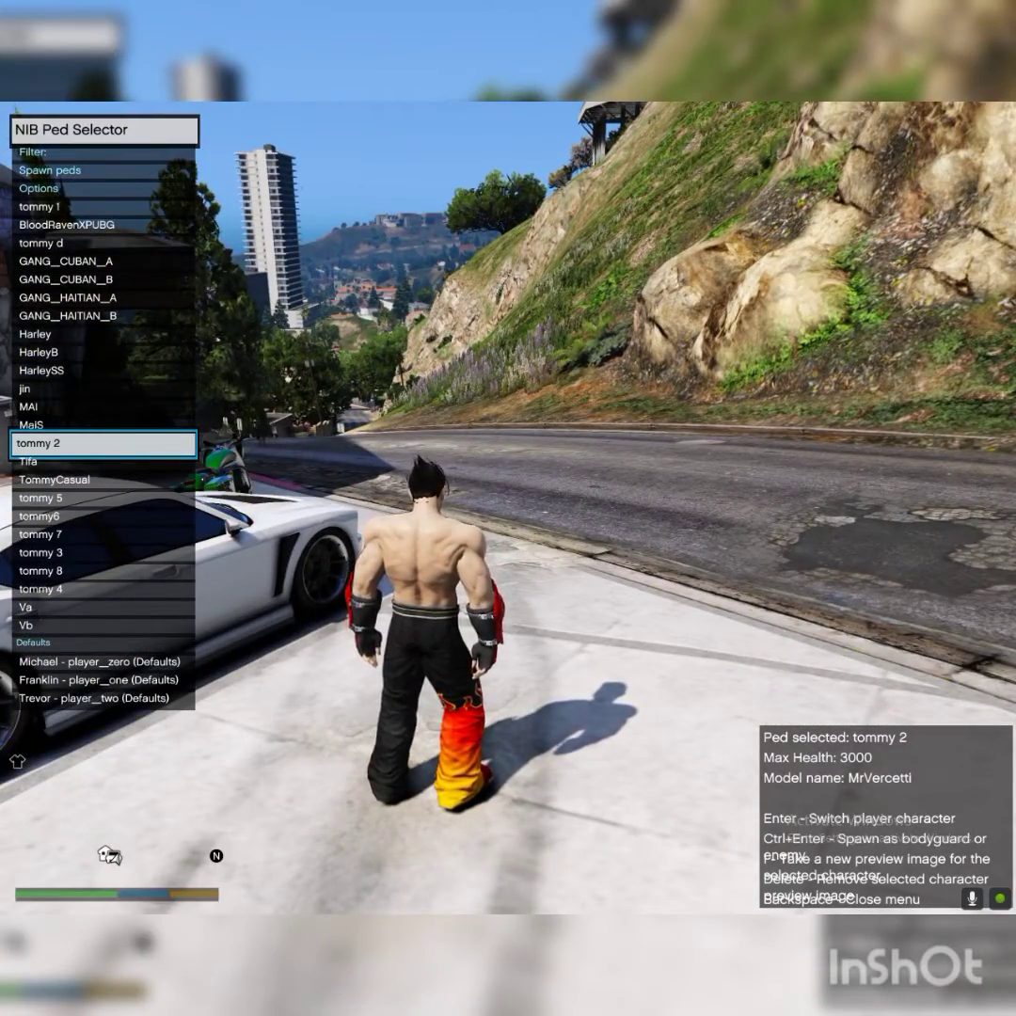
key("Down")
key("Down")
key("Down")
key("Down")
key("Down")
key("Down")
key("Down")
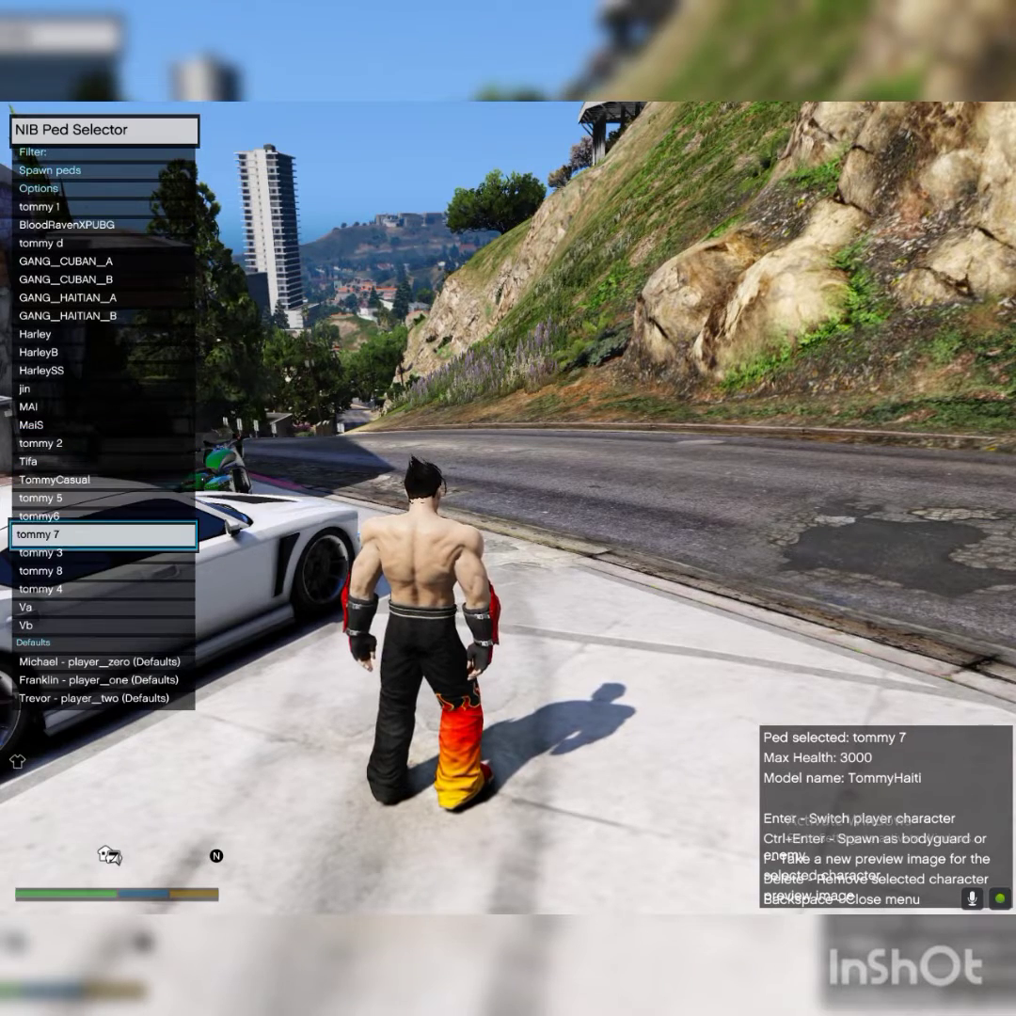
key("Down")
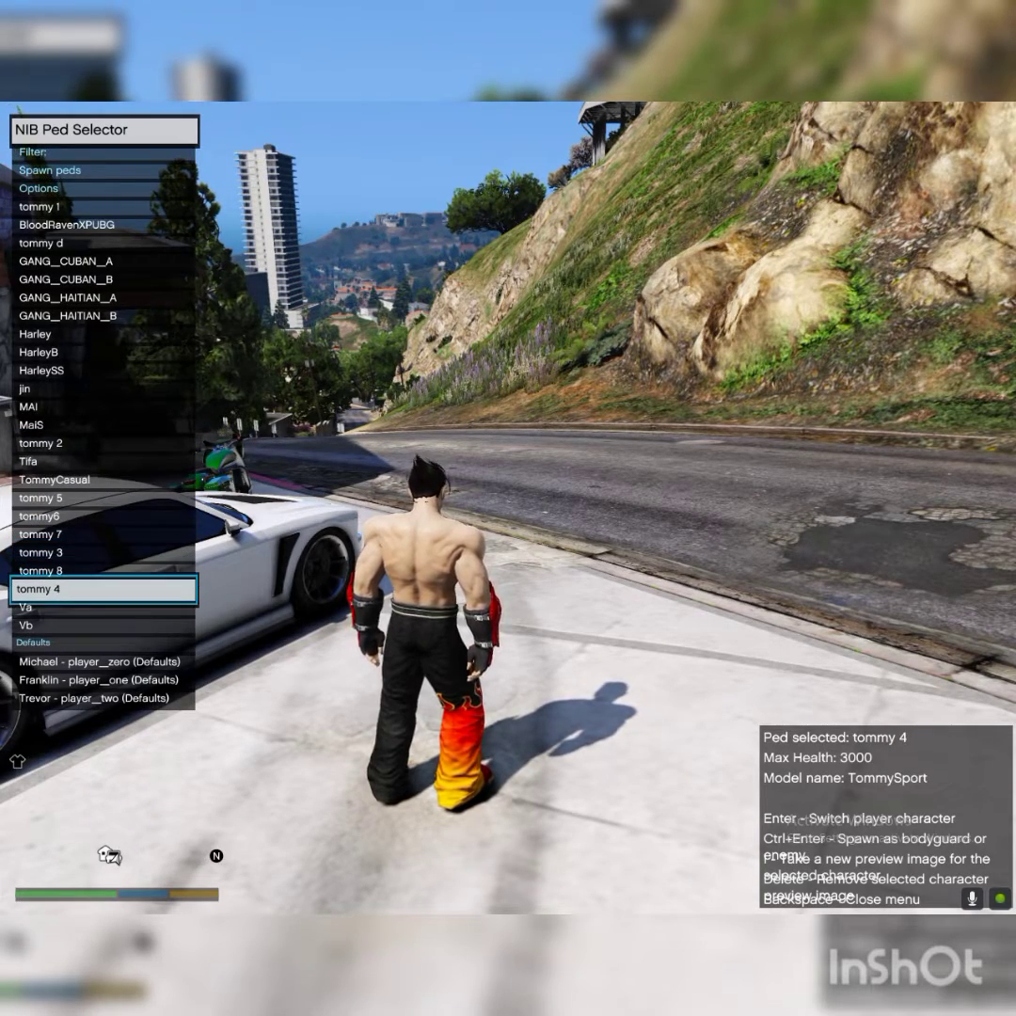
key("Return")
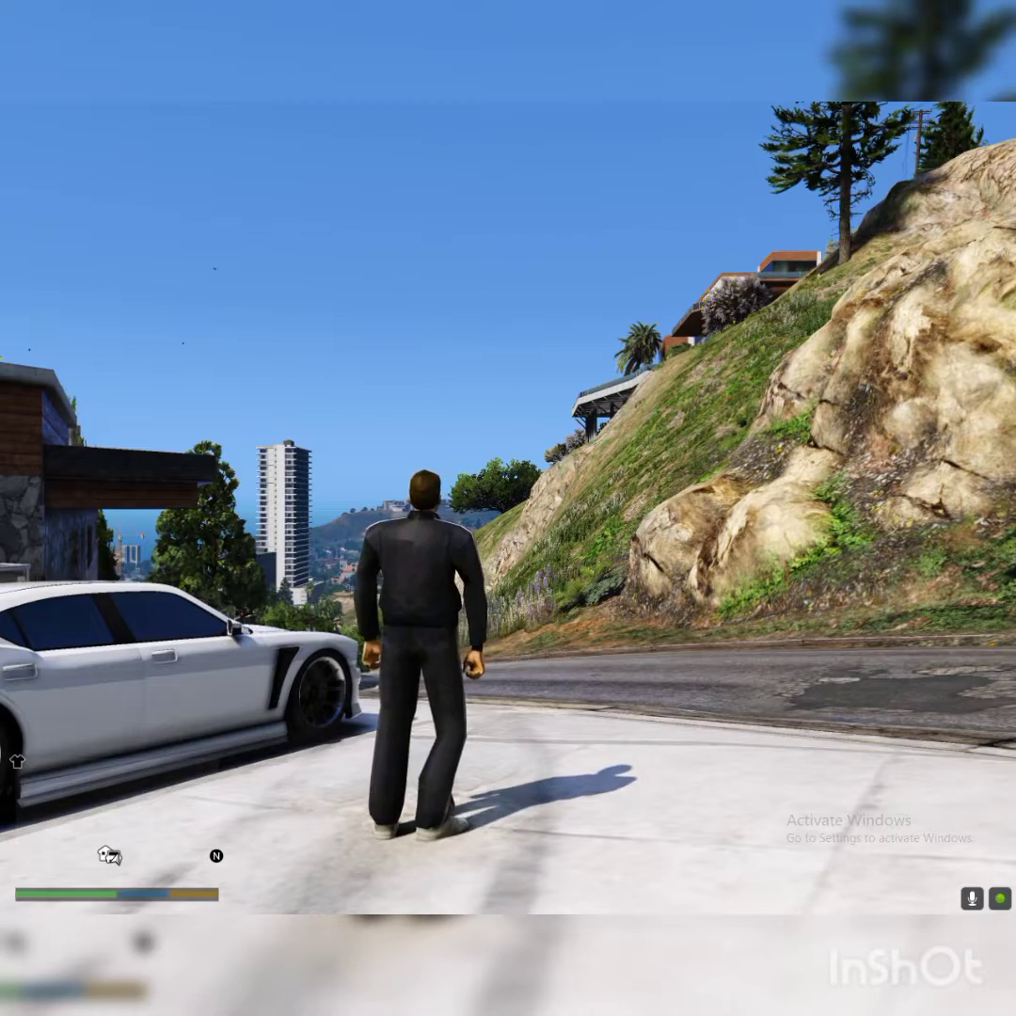
Reopen the Ped Selector and look through its entries from tommy 4 up to the GANG peds
key("Up")
key("Up")
key("Up")
key("Up")
key("Up")
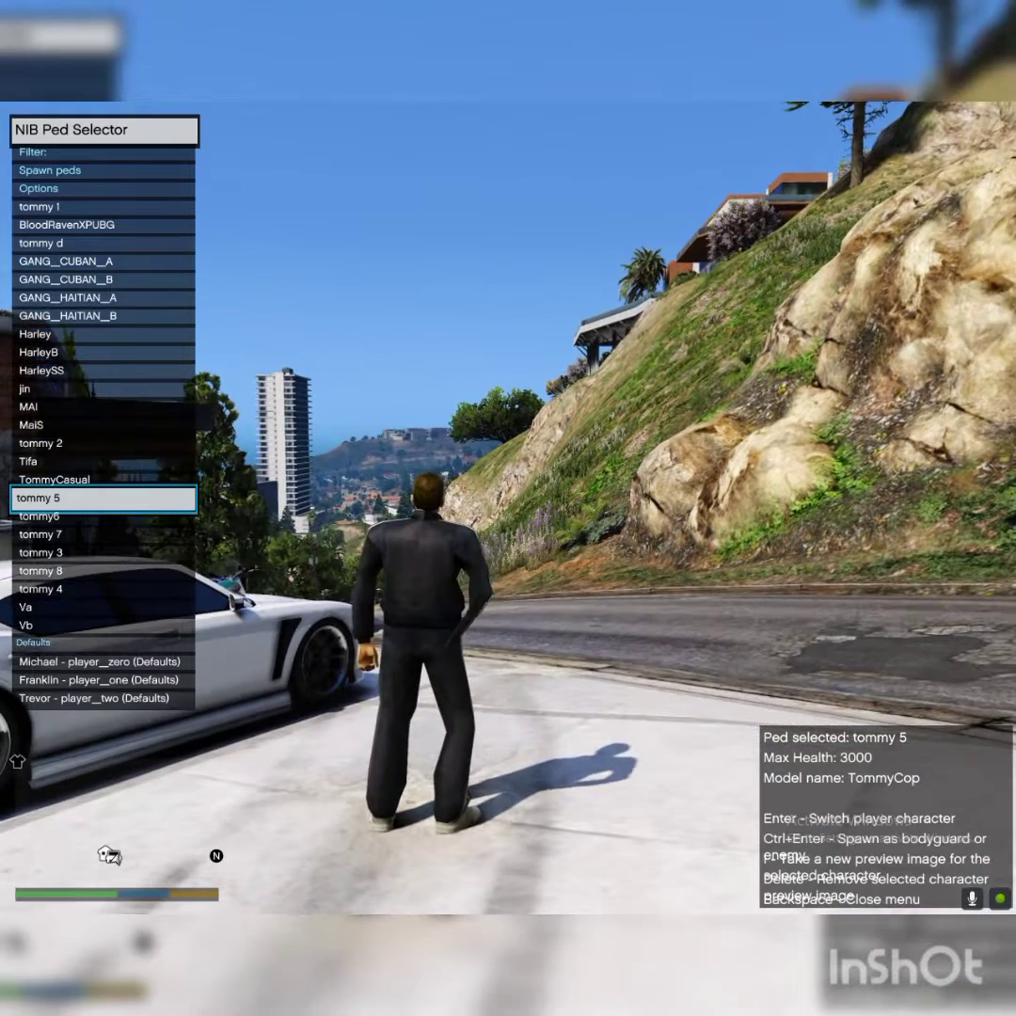
key("Up")
key("Up")
key("Up")
key("Up")
key("Up")
key("Up")
key("Up")
key("Up")
key("Up")
key("Up")
key("Up")
key("Up")
key("Up")
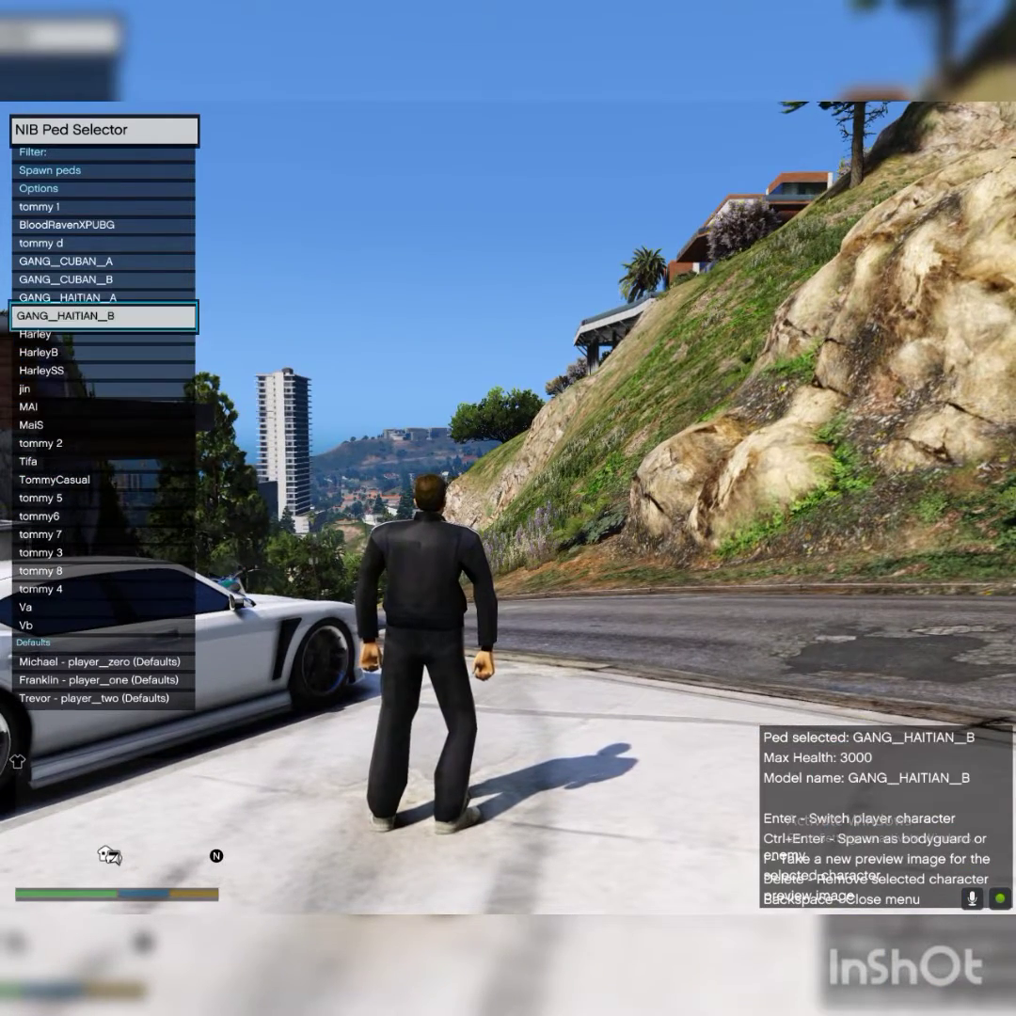
key("Up")
key("Up")
key("Down")
key("Down")
key("Down")
key("Down")
key("Down")
key("Down")
key("Down")
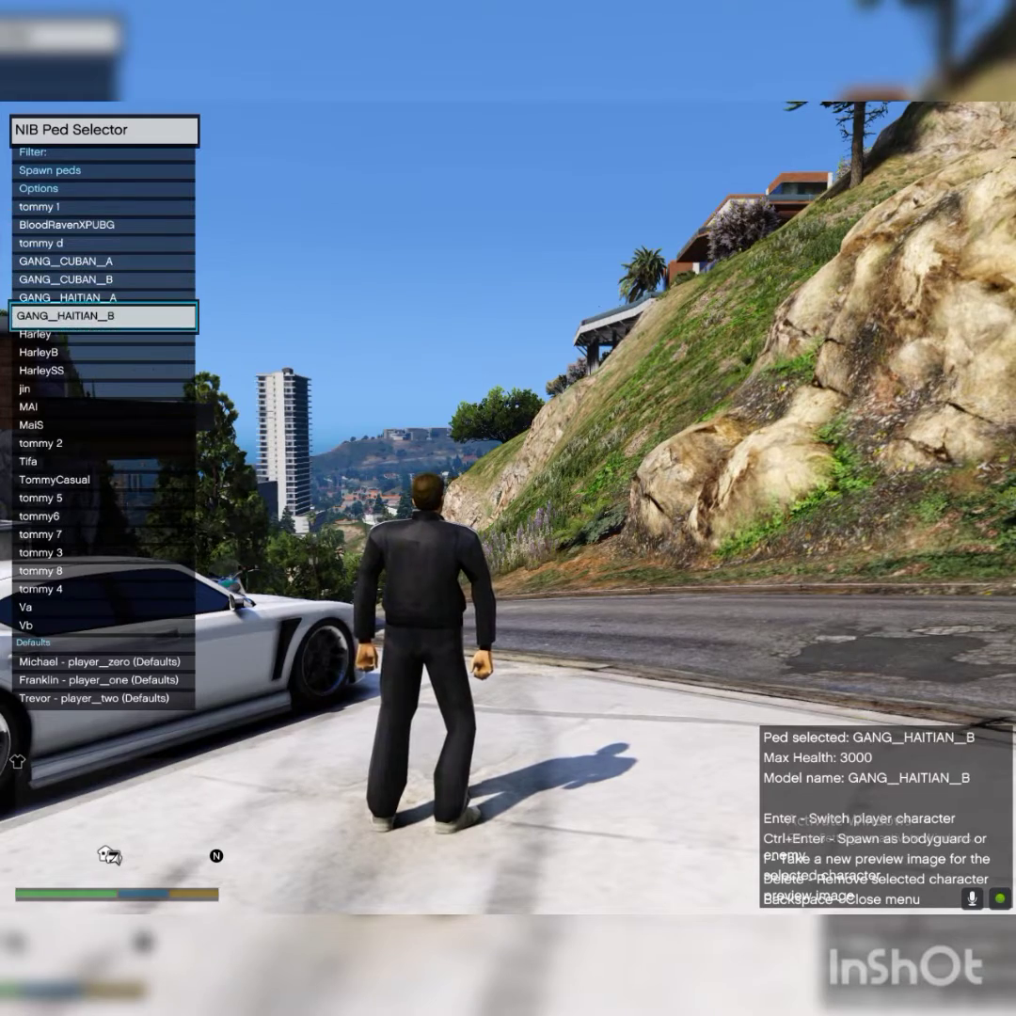